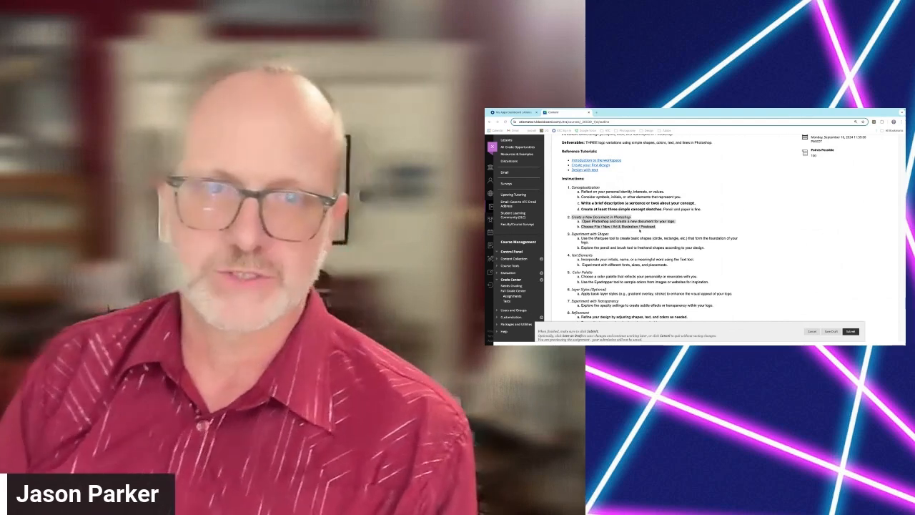
# Step: Switch to Photoshop and start a new document from the Art & Illustration Postcard preset in landscape orientation, 6 x 4 inches
pyautogui.press('super+Tab')
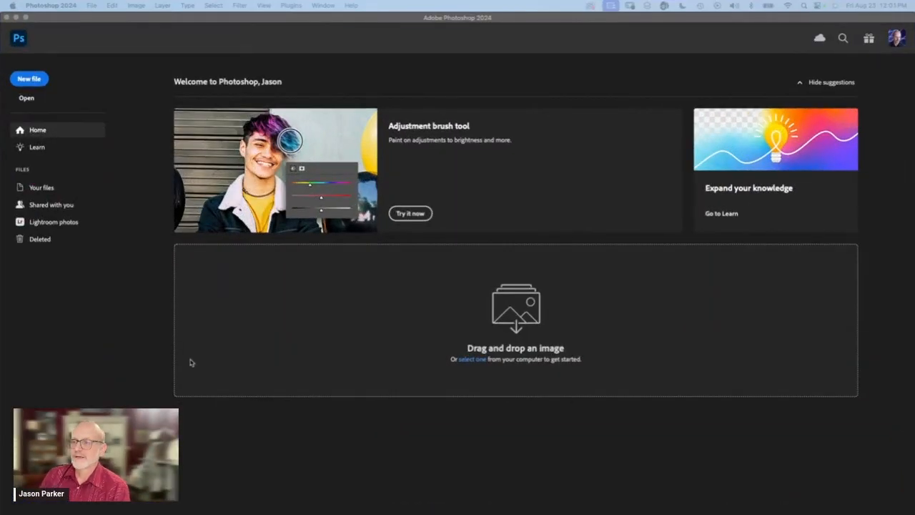
pyautogui.click(89, 8)
pyautogui.click(92, 19)
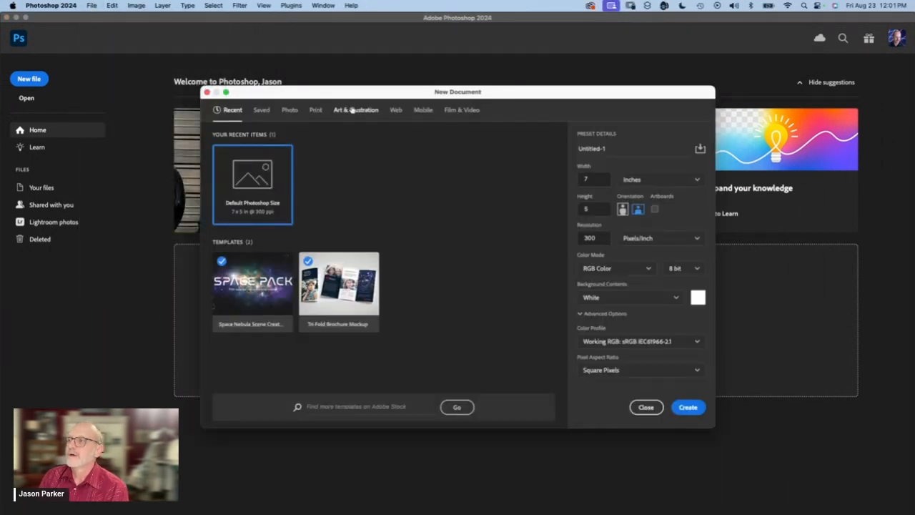
pyautogui.click(351, 111)
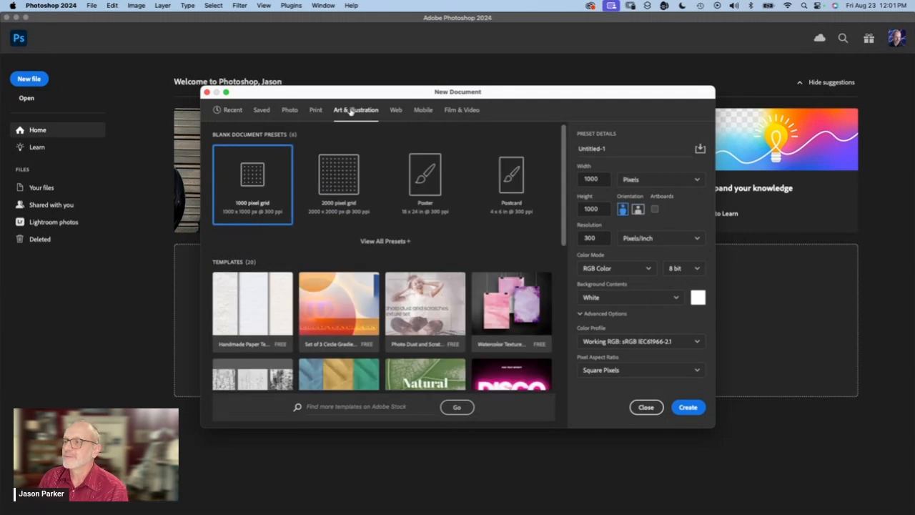
pyautogui.click(537, 177)
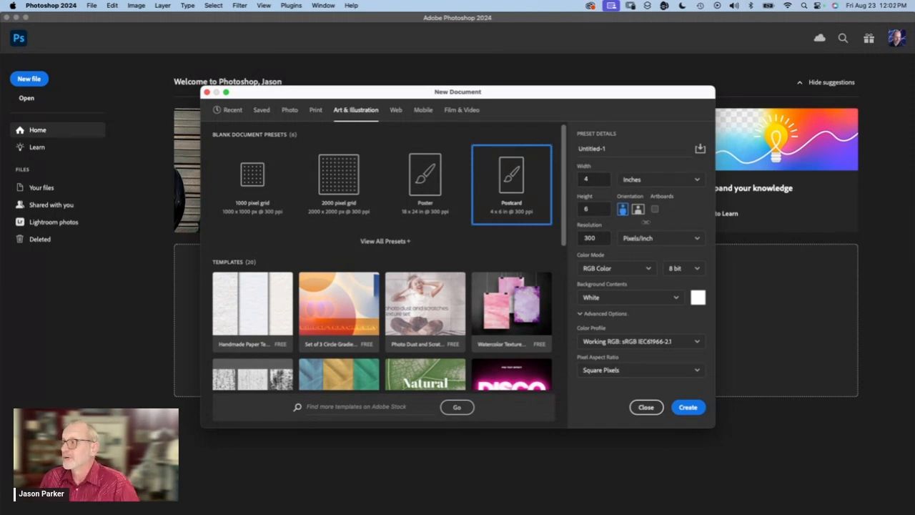
pyautogui.click(638, 209)
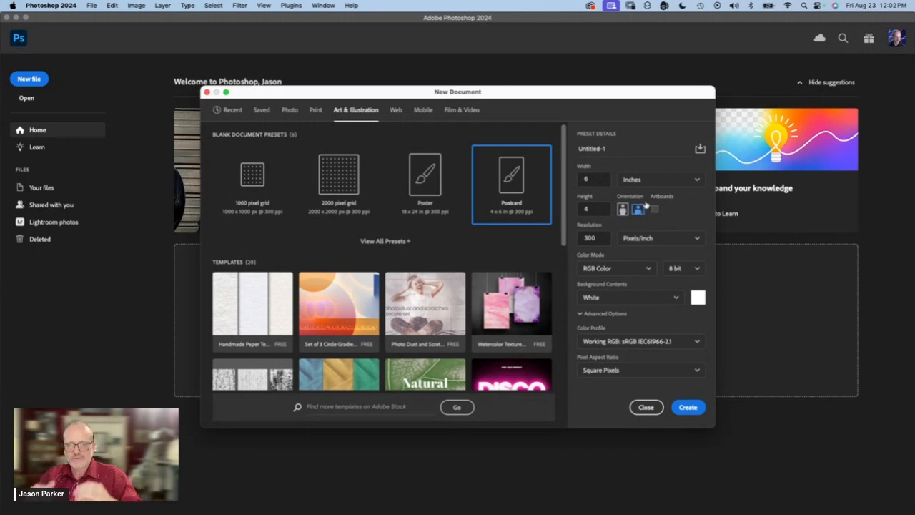
# Step: Name the document with the surname followed by "-logo", create it at 300 pixels/inch, and dismiss the Generate Image tip
pyautogui.click(605, 149)
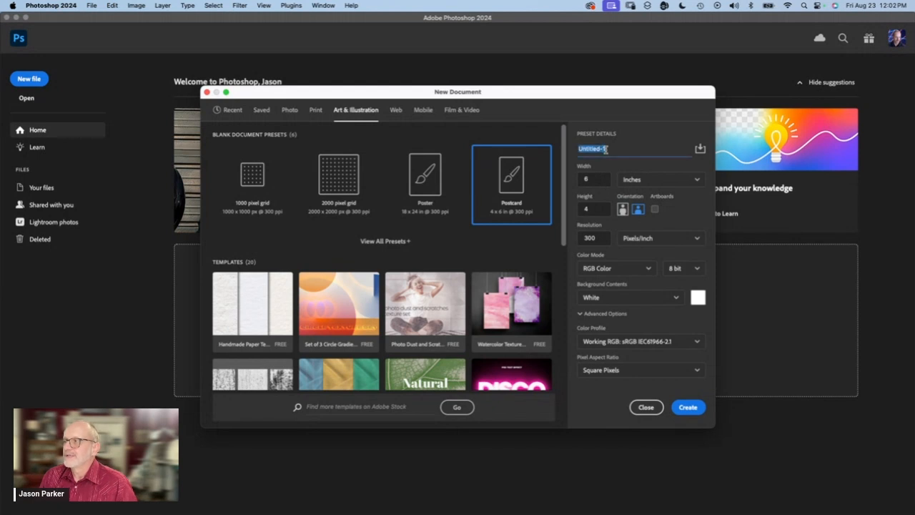
pyautogui.write('parker-logo')
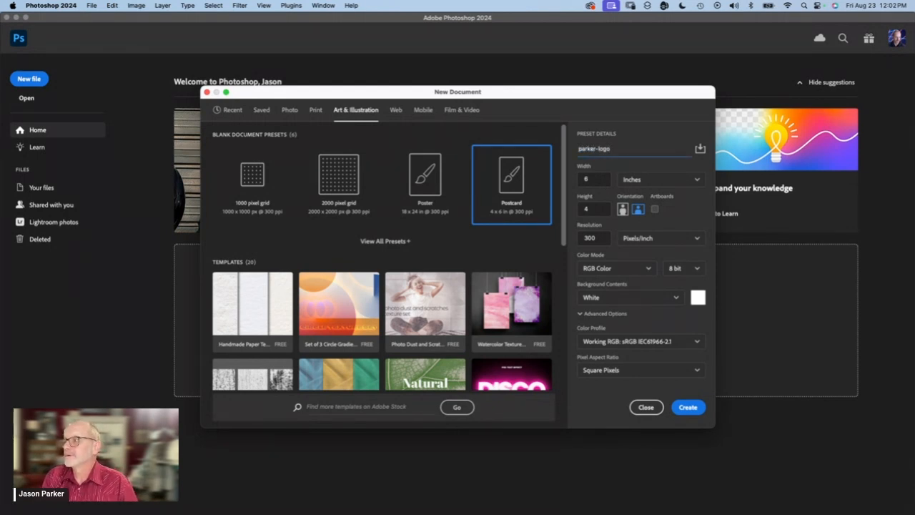
pyautogui.doubleClick(587, 238)
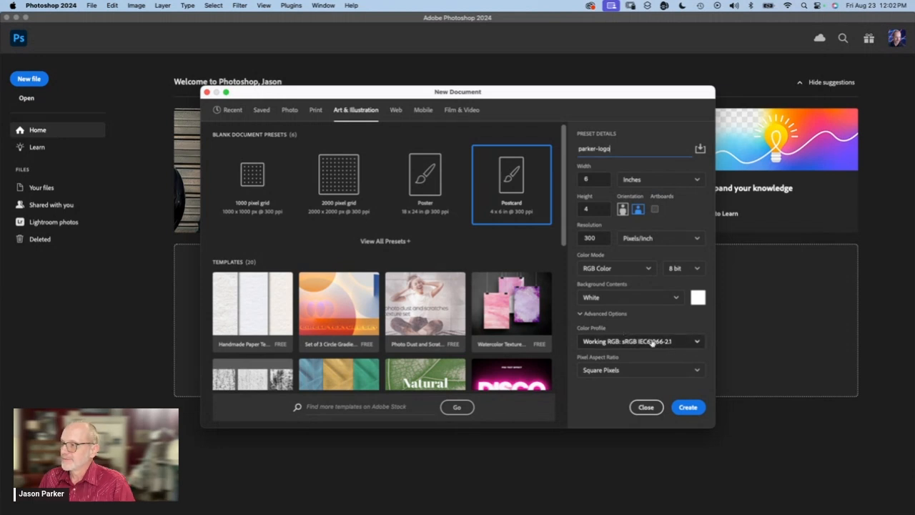
pyautogui.click(688, 407)
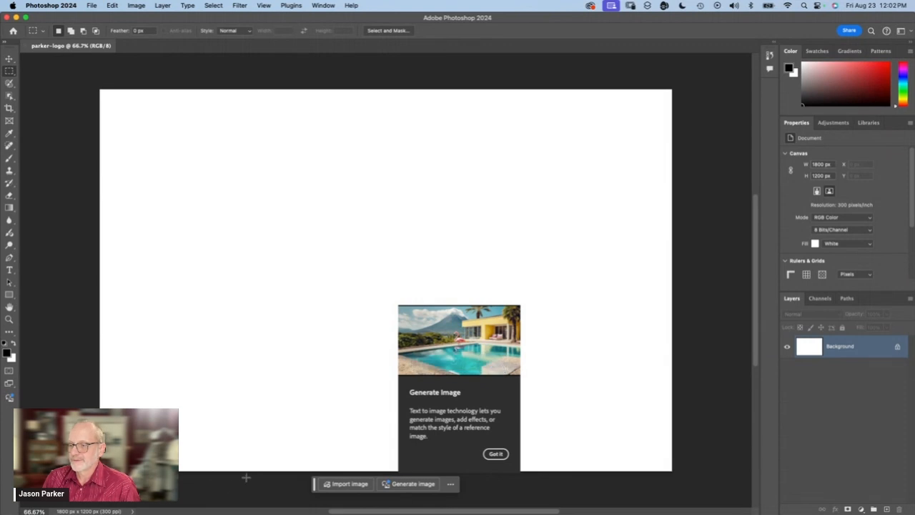
pyautogui.click(496, 453)
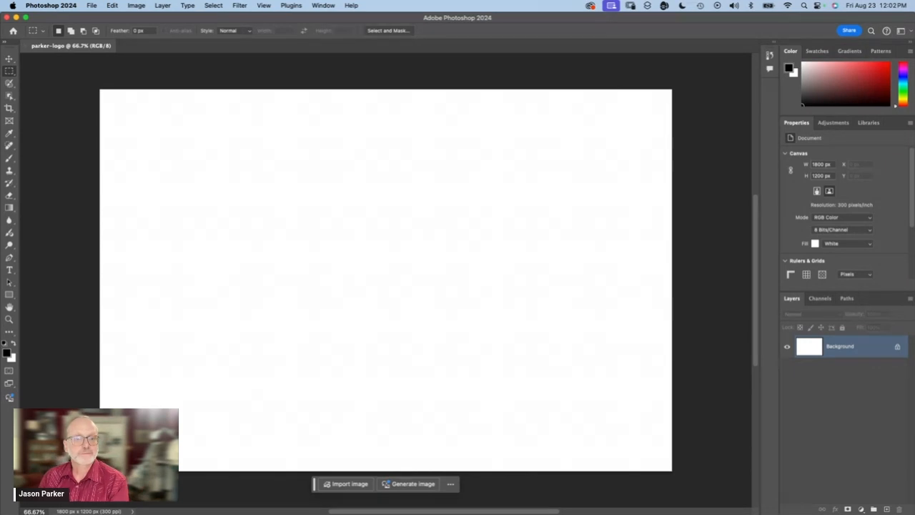
# Step: Activate the Brush tool, increase the brush hardness, and set its size to 60 px
pyautogui.press('super+Tab')
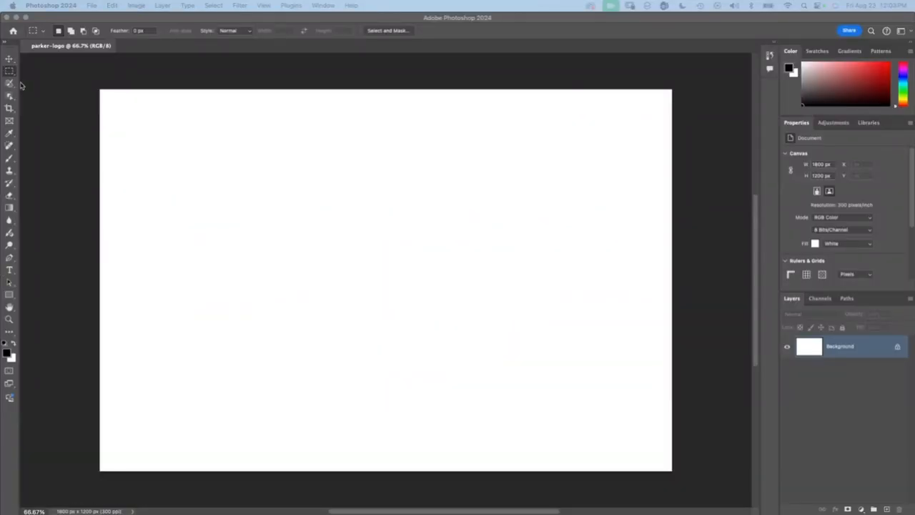
pyautogui.click(9, 159)
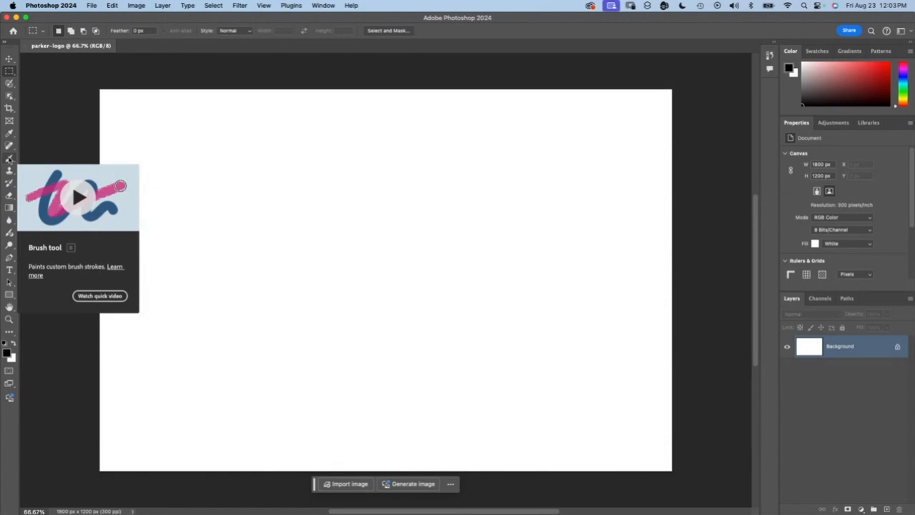
pyautogui.click(9, 160)
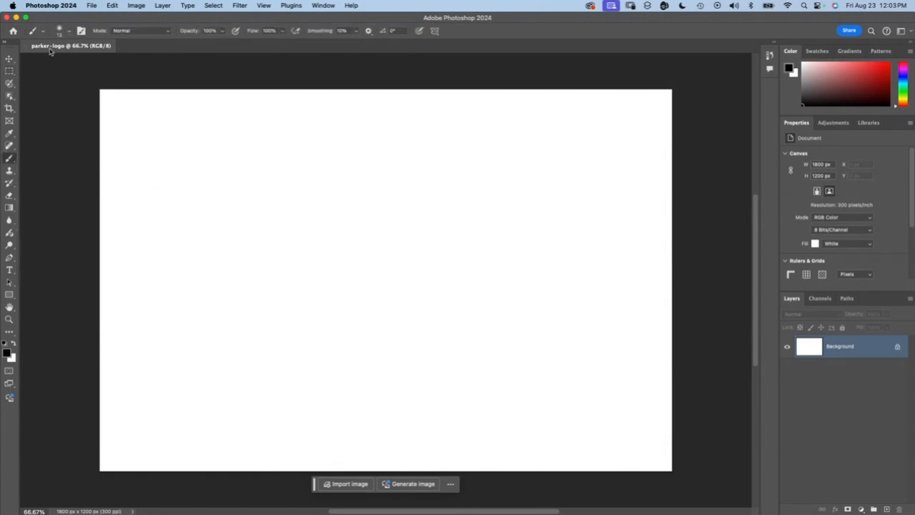
pyautogui.click(69, 32)
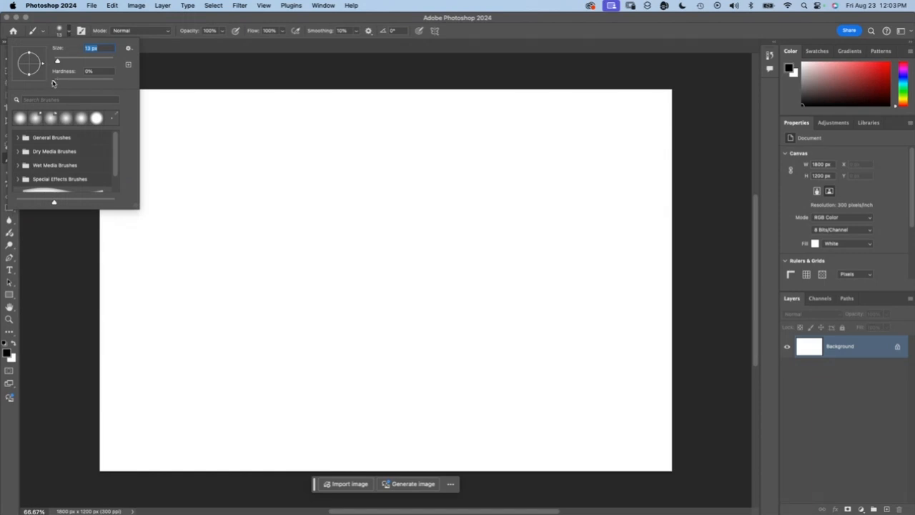
pyautogui.moveTo(85, 83)
pyautogui.mouseDown()
pyautogui.moveTo(113, 83)
pyautogui.moveTo(102, 85)
pyautogui.mouseUp()
pyautogui.click(69, 63)
pyautogui.write('60')
pyautogui.press('Return')
pyautogui.click(209, 64)
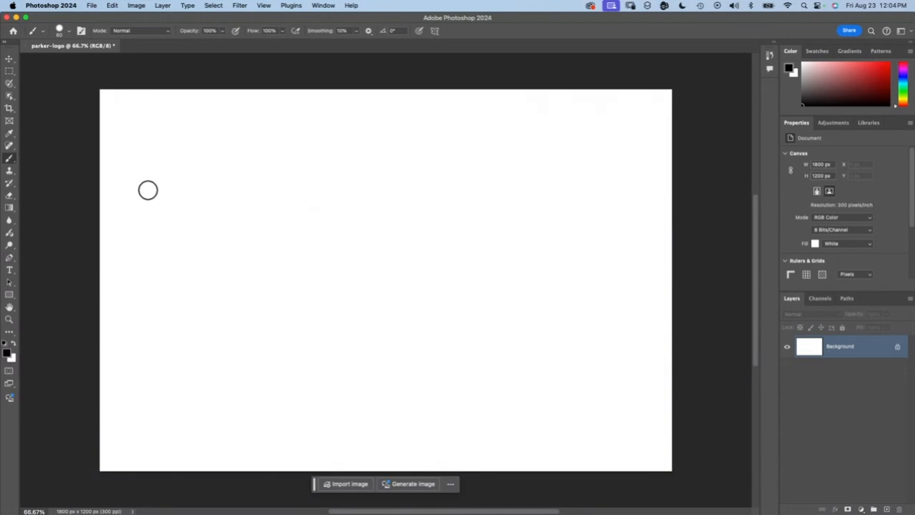
# Step: Paint the first name freehand in large black strokes across the canvas
pyautogui.click(141, 191)
pyautogui.moveTo(142, 191)
pyautogui.mouseDown()
pyautogui.moveTo(257, 151)
pyautogui.moveTo(214, 297)
pyautogui.mouseUp()
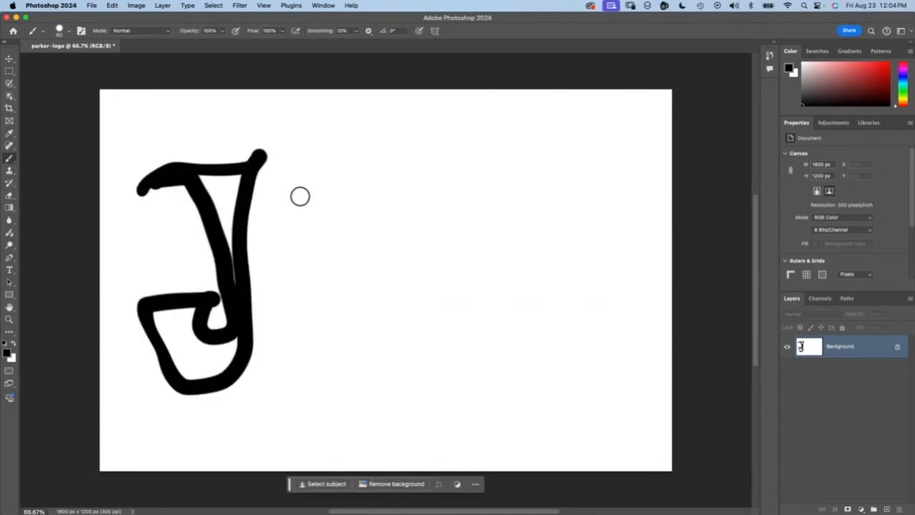
pyautogui.moveTo(266, 204)
pyautogui.mouseDown()
pyautogui.moveTo(335, 263)
pyautogui.moveTo(354, 315)
pyautogui.moveTo(298, 335)
pyautogui.moveTo(275, 244)
pyautogui.moveTo(349, 255)
pyautogui.mouseUp()
pyautogui.moveTo(467, 193)
pyautogui.mouseDown()
pyautogui.moveTo(426, 149)
pyautogui.moveTo(416, 294)
pyautogui.moveTo(350, 243)
pyautogui.mouseUp()
pyautogui.moveTo(473, 198); pyautogui.dragTo(457, 204)
pyautogui.moveTo(562, 276)
pyautogui.mouseDown()
pyautogui.moveTo(615, 213)
pyautogui.moveTo(616, 327)
pyautogui.mouseUp()
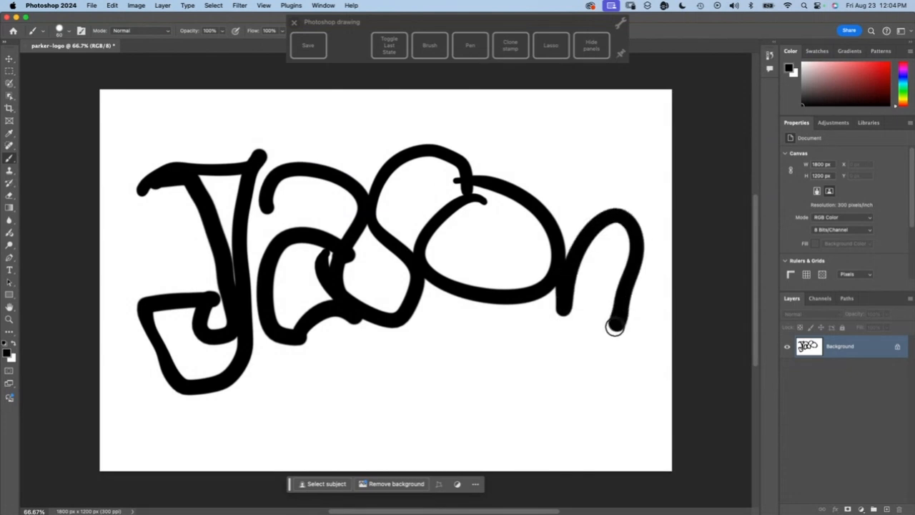
pyautogui.moveTo(572, 173); pyautogui.dragTo(566, 256)
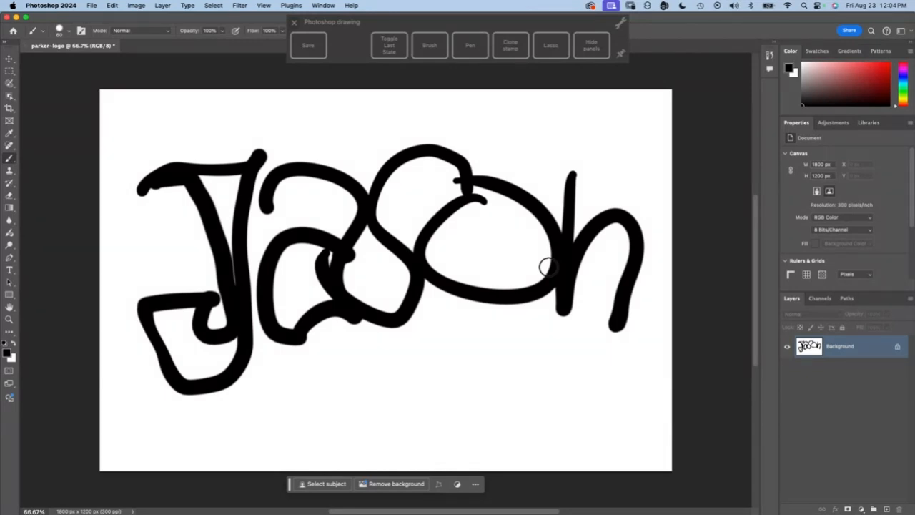
# Step: Select the whole canvas and fill it with White at 100% opacity to erase the brush lettering
pyautogui.press('super+a')
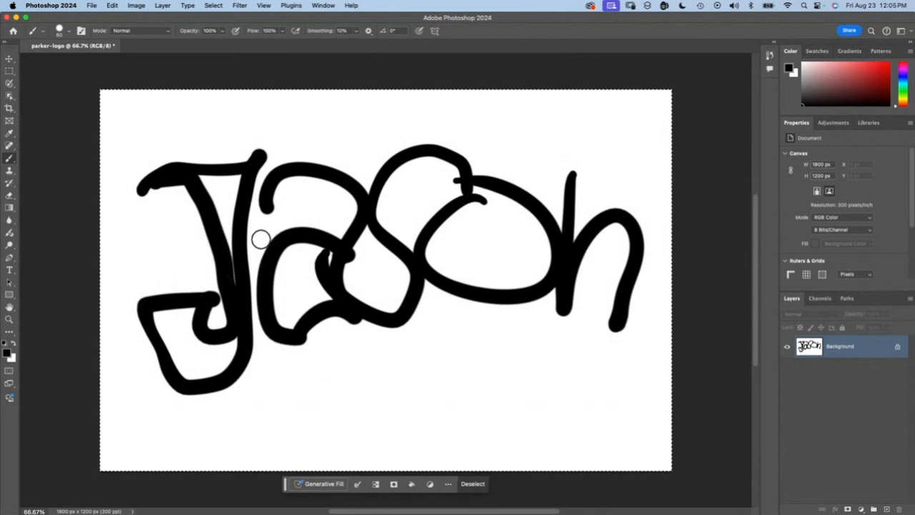
pyautogui.hotkey('shift', 'BackSpace')
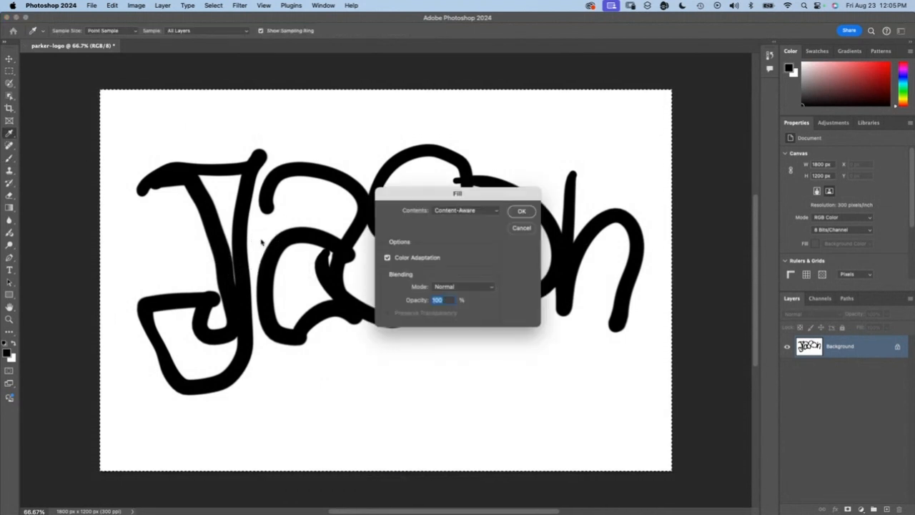
pyautogui.click(461, 210)
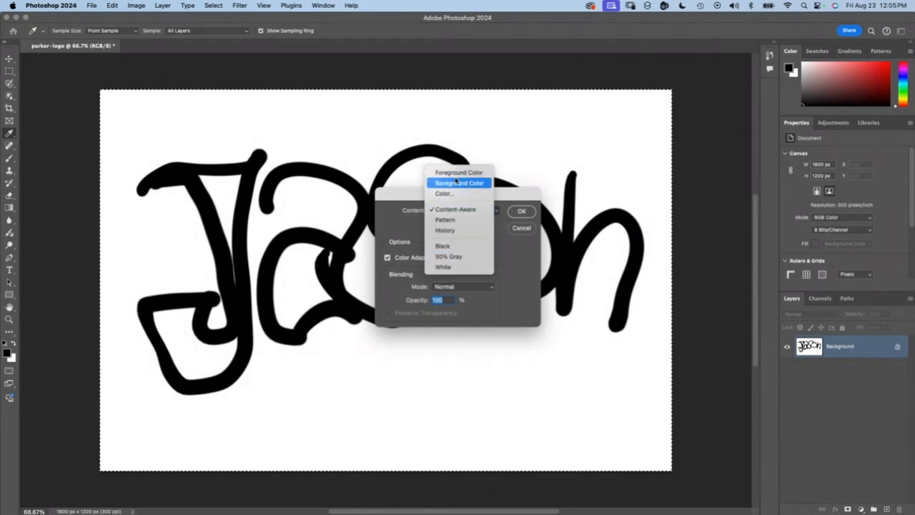
pyautogui.click(458, 183)
pyautogui.click(463, 210)
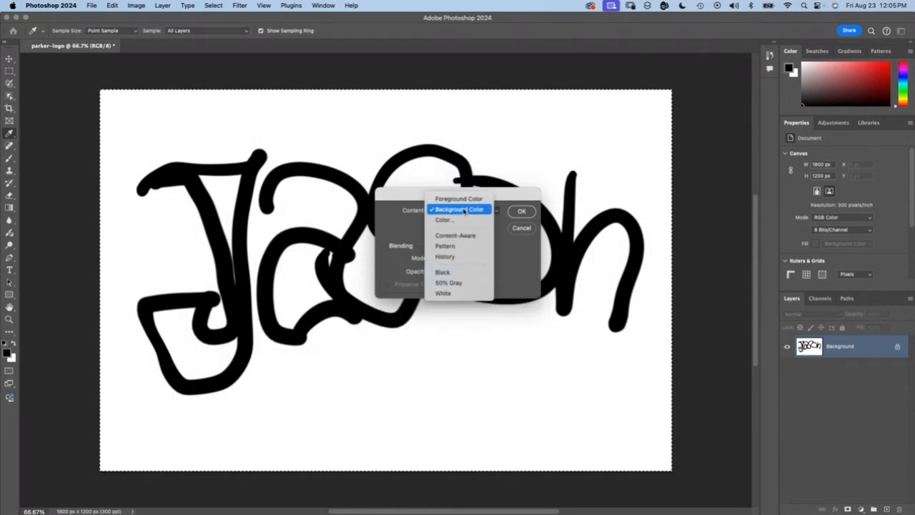
pyautogui.click(446, 293)
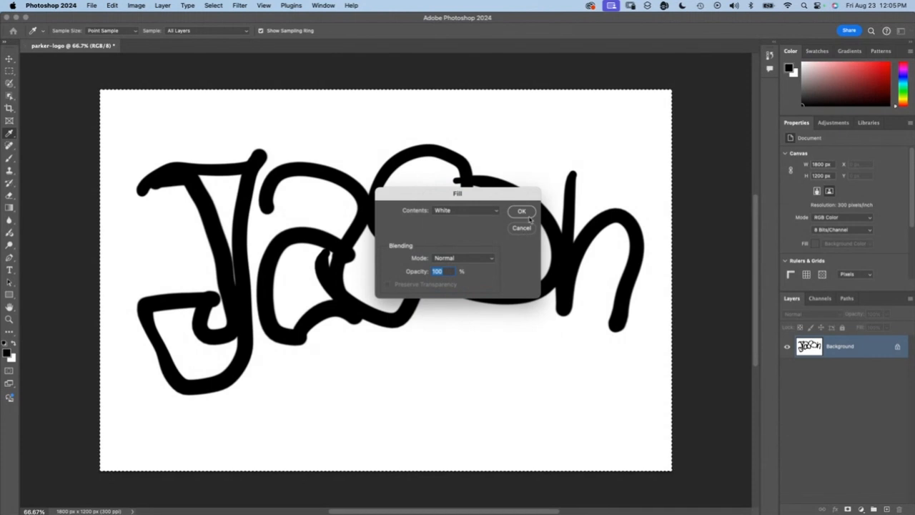
pyautogui.click(521, 212)
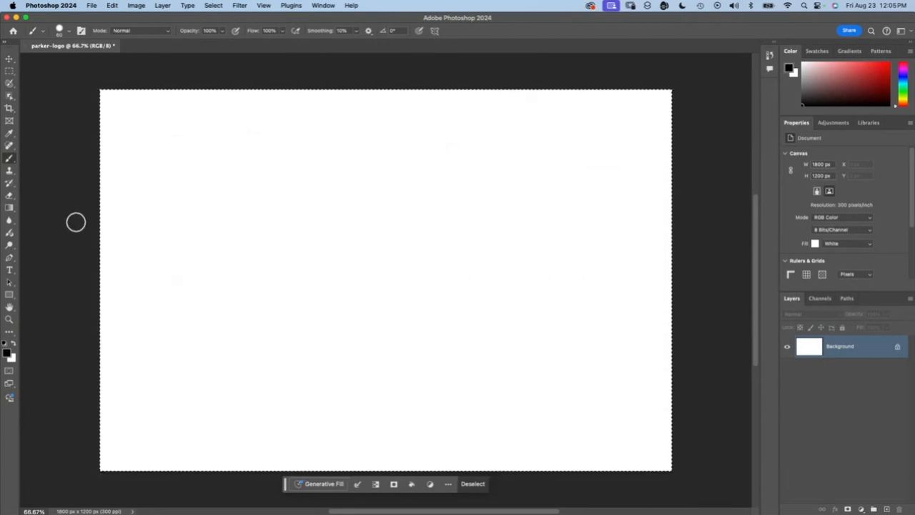
# Step: Add a text layer near the middle of the canvas and enter the first name with only its initial capitalized
pyautogui.click(9, 270)
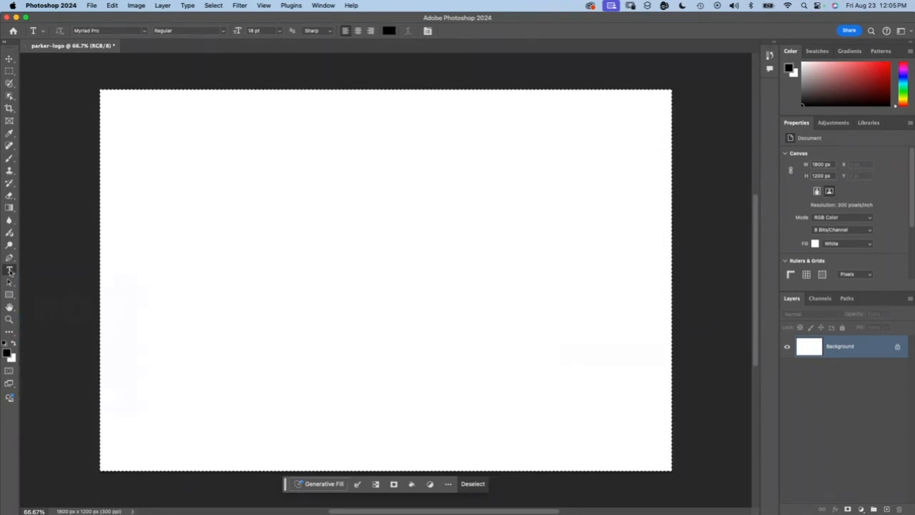
pyautogui.click(236, 247)
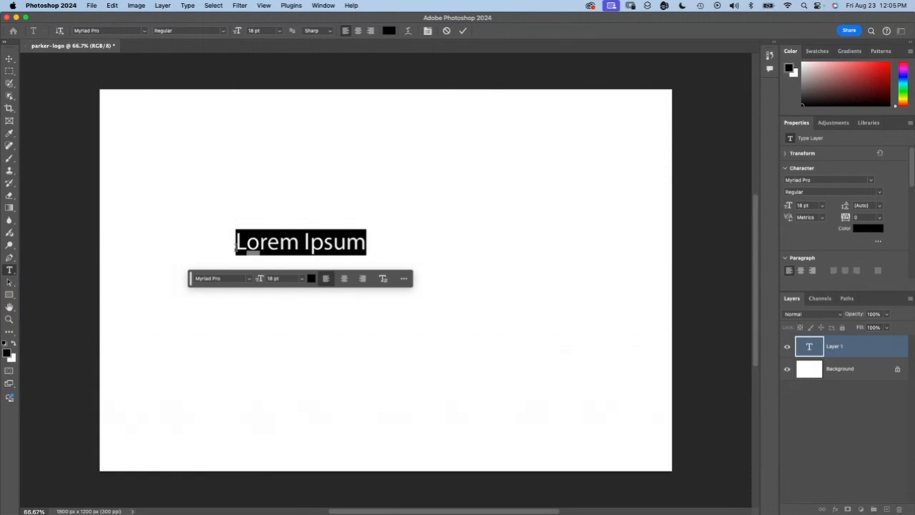
pyautogui.write('JASON')
pyautogui.press('BackSpace')
pyautogui.press('BackSpace')
pyautogui.press('BackSpace')
pyautogui.press('BackSpace')
pyautogui.write('ason')
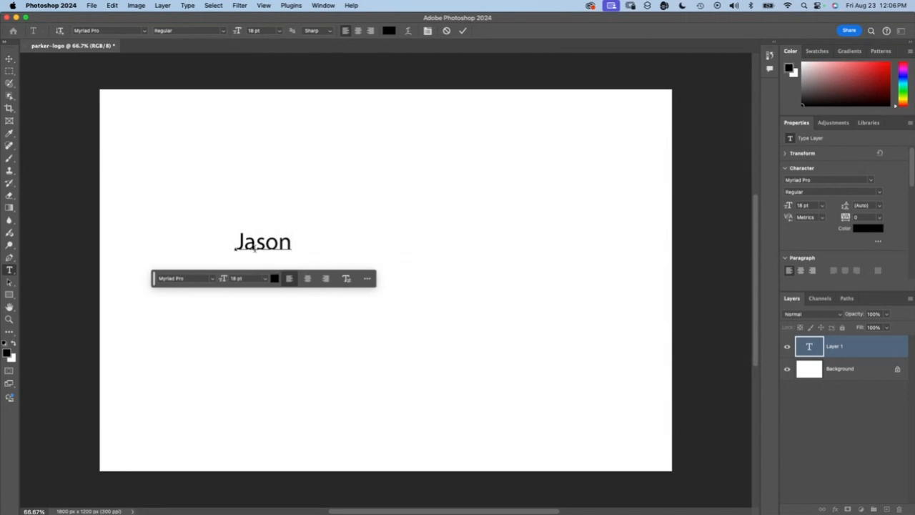
# Step: Select the whole typed name and set its font size to 60 pt
pyautogui.doubleClick(250, 247)
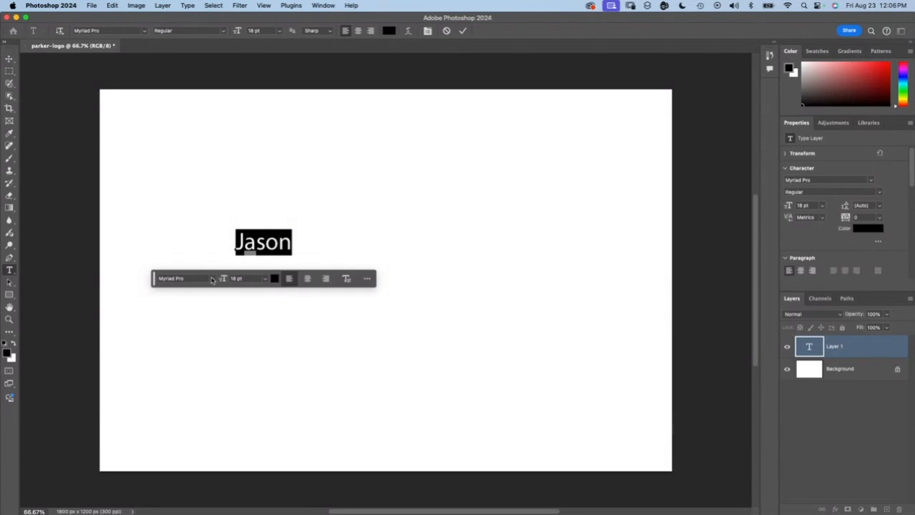
pyautogui.click(211, 279)
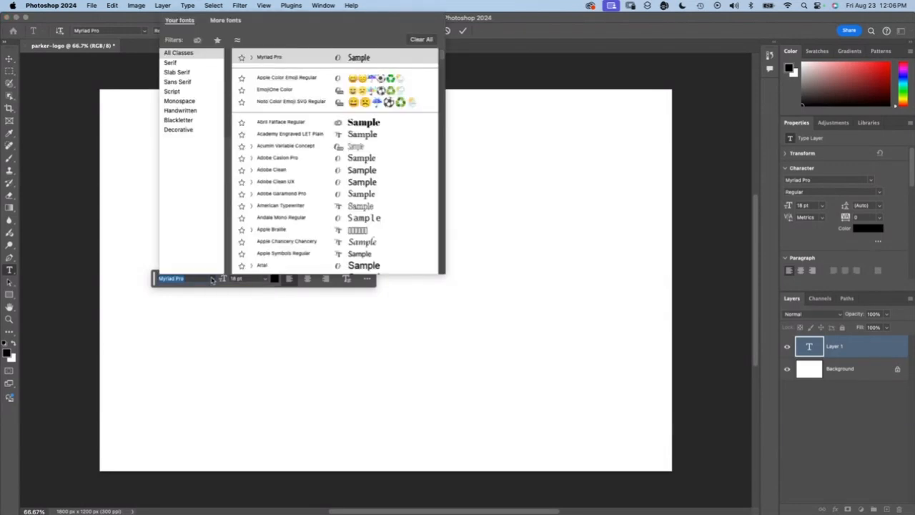
pyautogui.click(249, 280)
pyautogui.write('6')
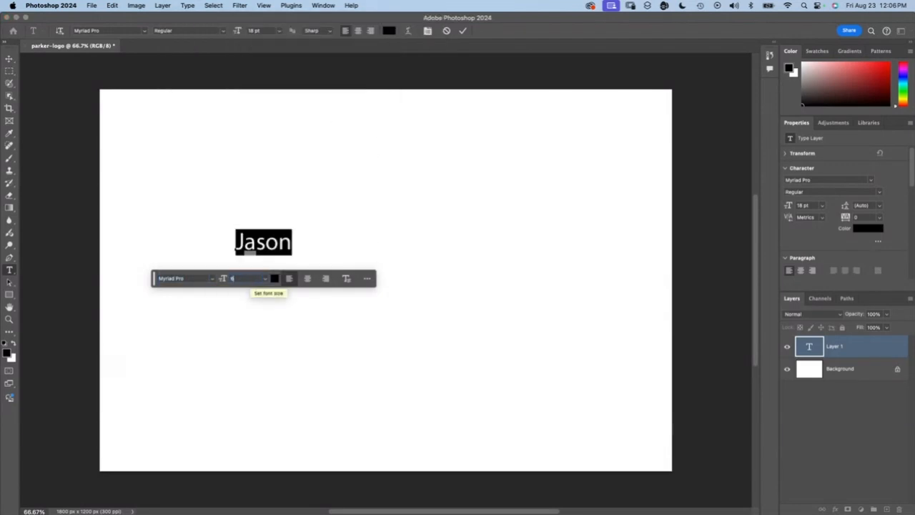
pyautogui.write('0')
pyautogui.press('Return')
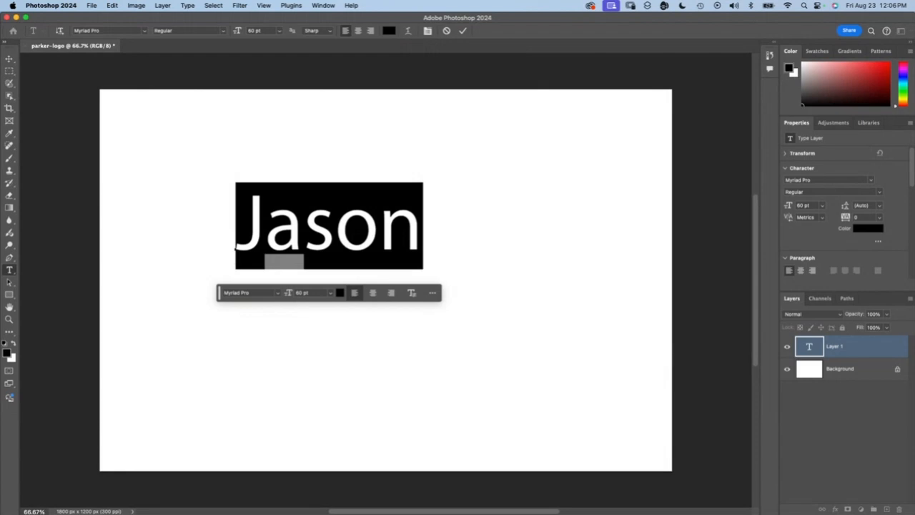
# Step: Enlarge the selected name to the 150 pt preset size, leaving the text color as it is
pyautogui.click(339, 293)
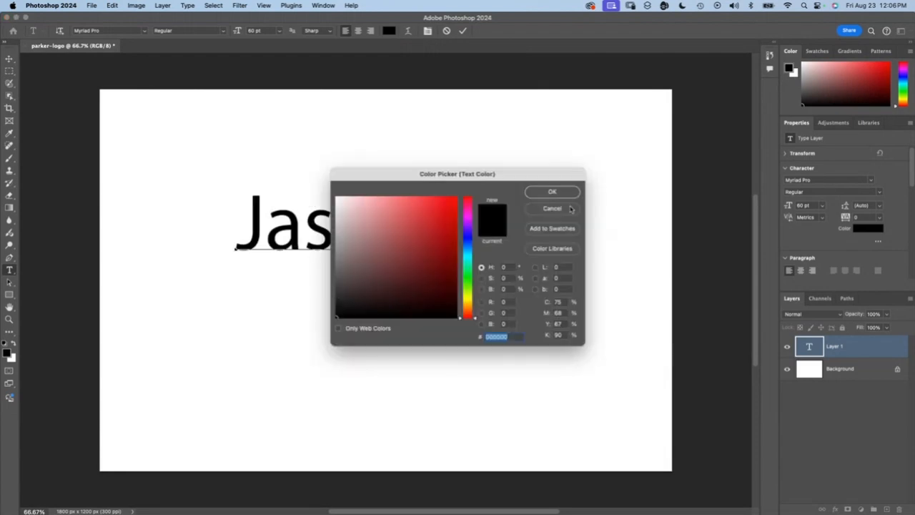
pyautogui.click(548, 210)
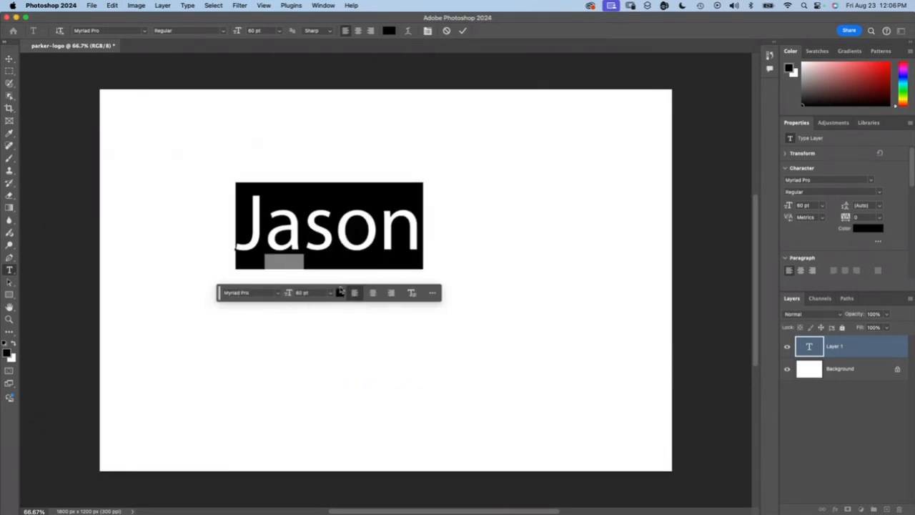
pyautogui.click(330, 293)
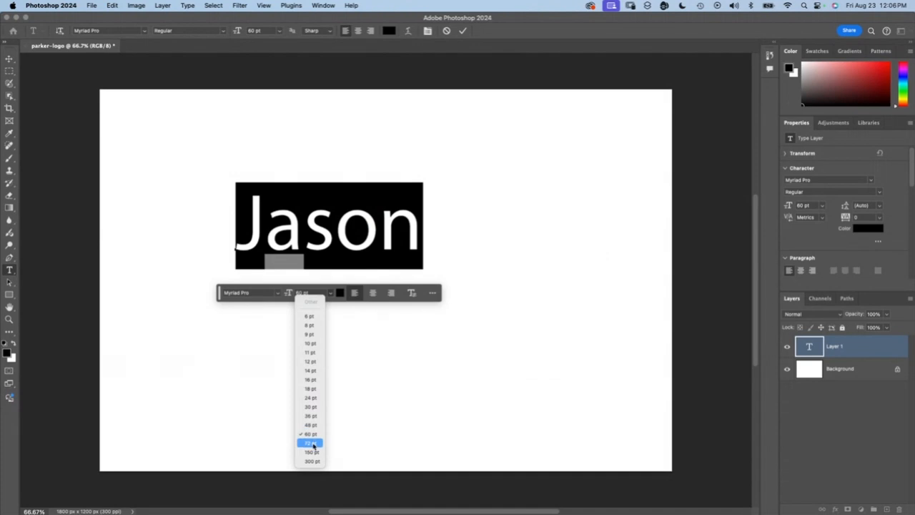
pyautogui.click(311, 452)
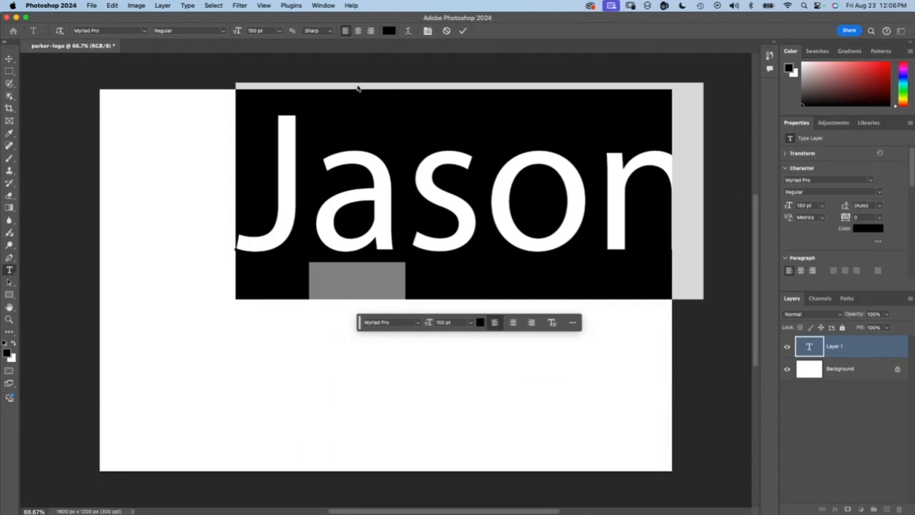
# Step: Commit the text edit and move the name layer to the middle of the canvas with the Move tool
pyautogui.click(72, 90)
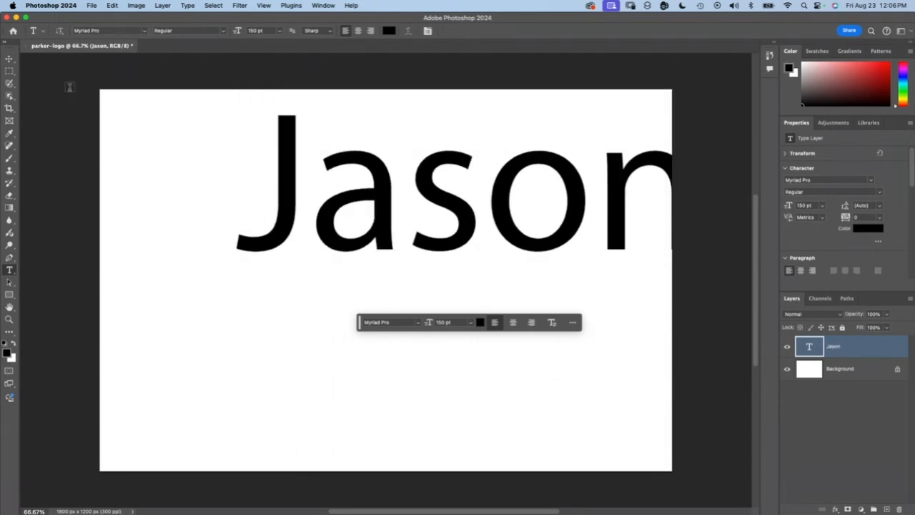
pyautogui.press('v')
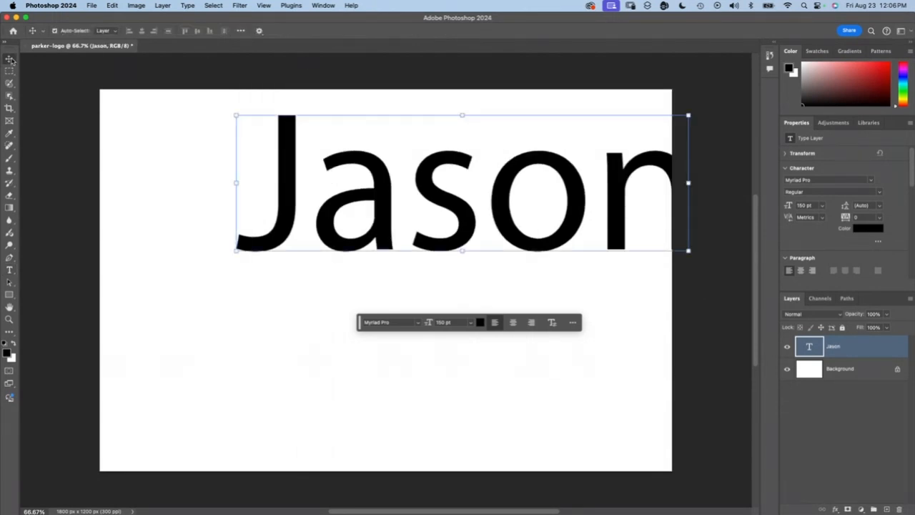
pyautogui.moveTo(373, 221); pyautogui.dragTo(295, 317)
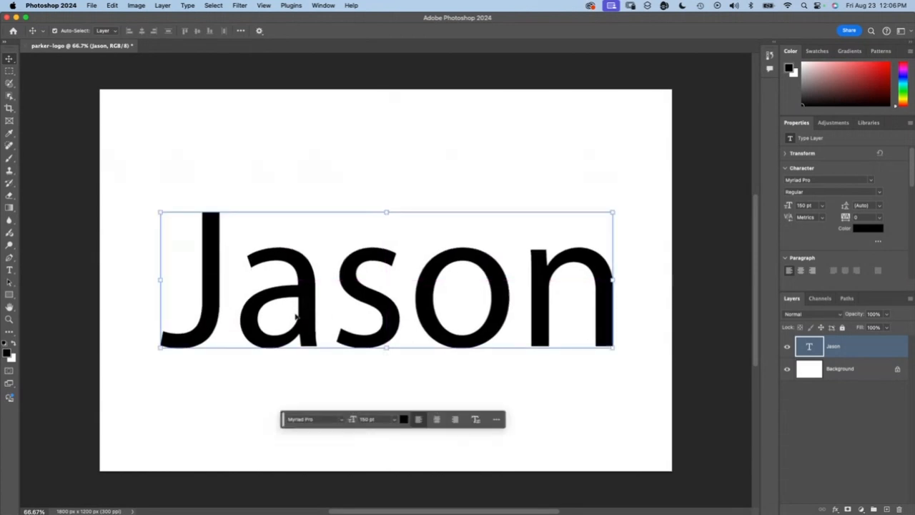
# Step: Reselect the whole name for editing and move the floating text bar off the artwork, beyond the canvas's upper-right corner
pyautogui.doubleClick(325, 304)
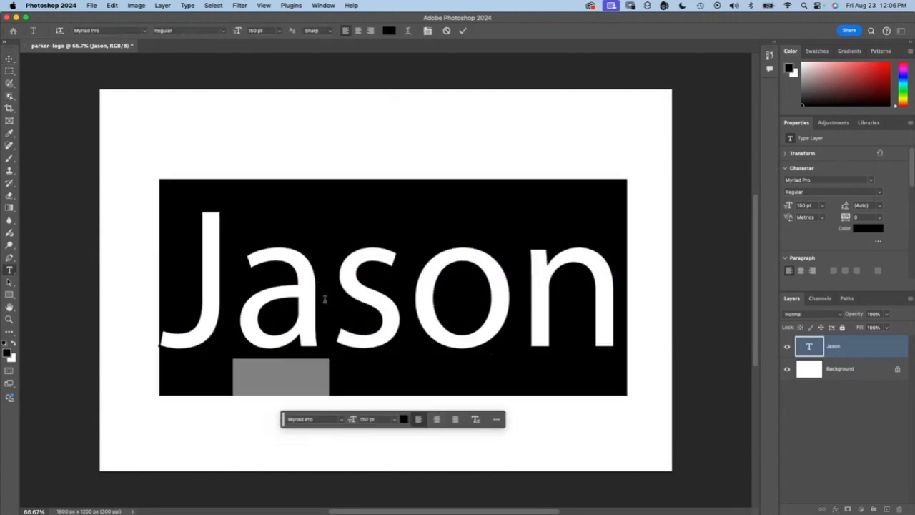
pyautogui.moveTo(286, 419); pyautogui.dragTo(41, 77)
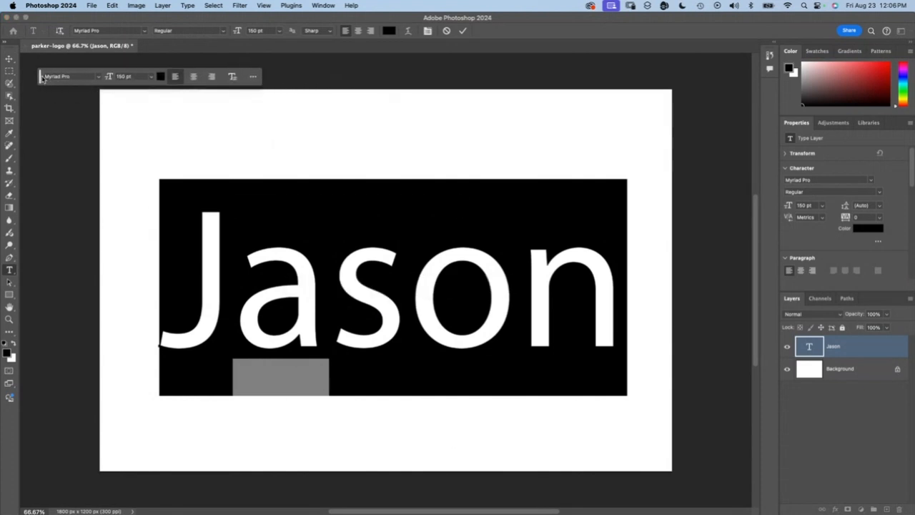
pyautogui.click(99, 77)
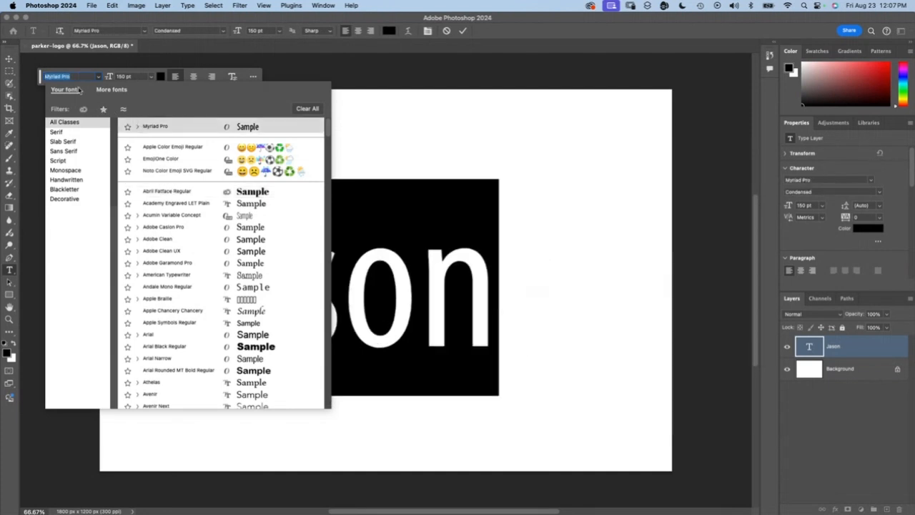
pyautogui.click(364, 81)
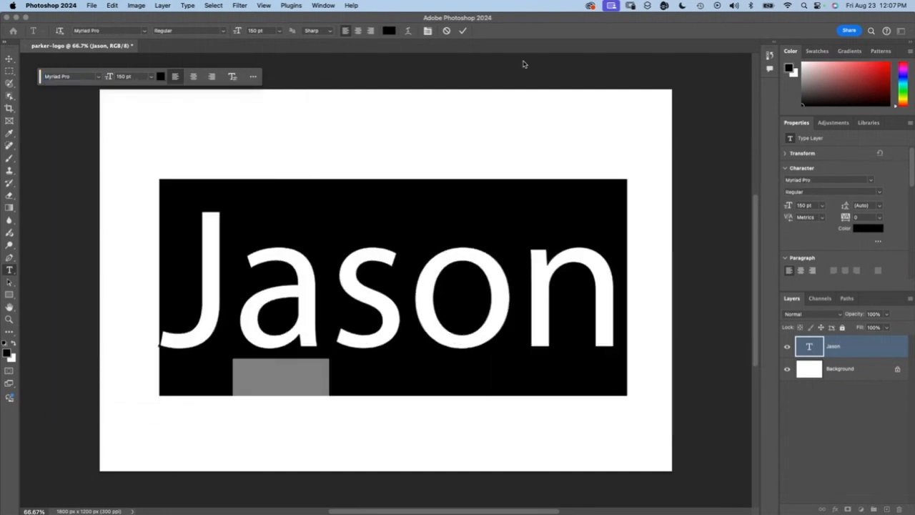
pyautogui.moveTo(40, 77); pyautogui.dragTo(653, 85)
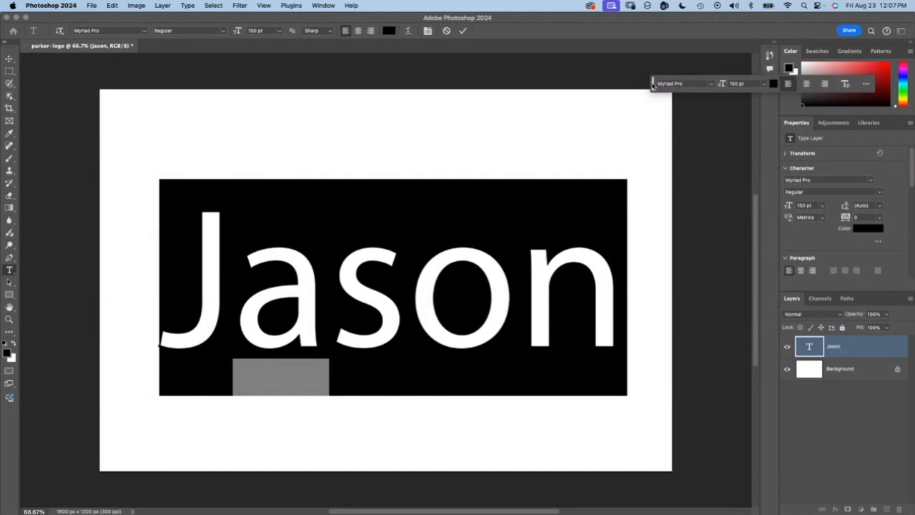
# Step: Browse the full font list and examine how the selected name looks in different typefaces
pyautogui.click(712, 85)
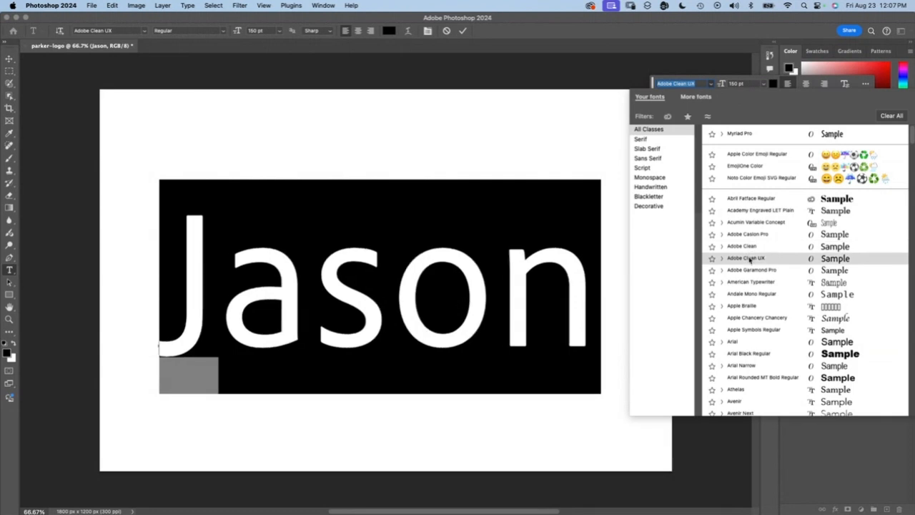
pyautogui.scroll(-2, 750, 265)
pyautogui.scroll(-1, 750, 269)
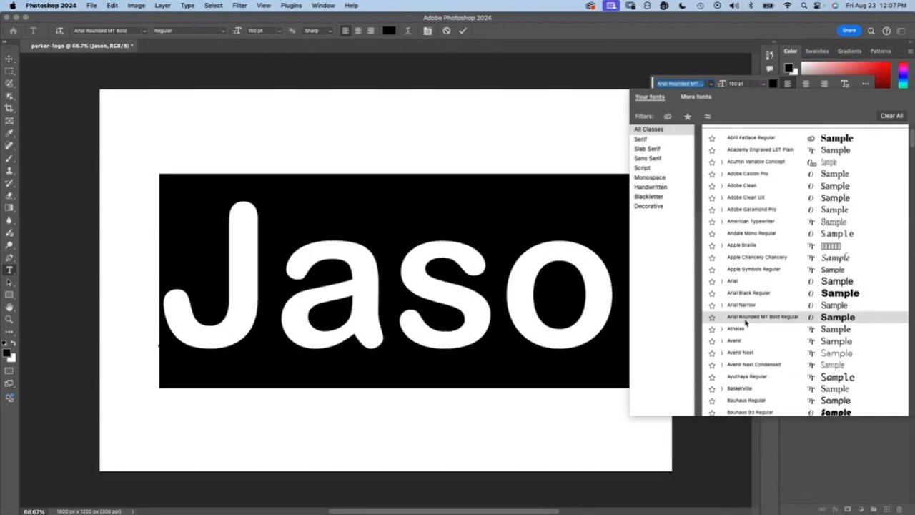
pyautogui.scroll(-3, 746, 325)
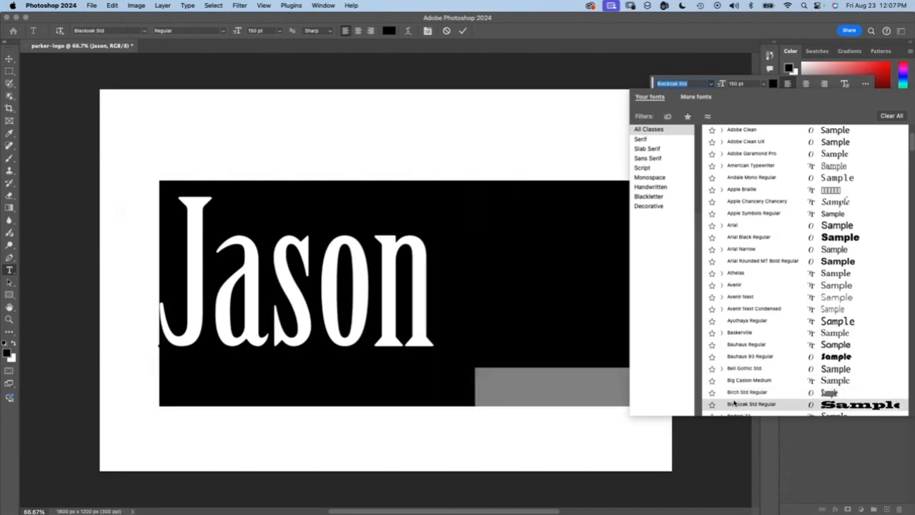
pyautogui.scroll(-15, 747, 195)
pyautogui.scroll(-20, 747, 194)
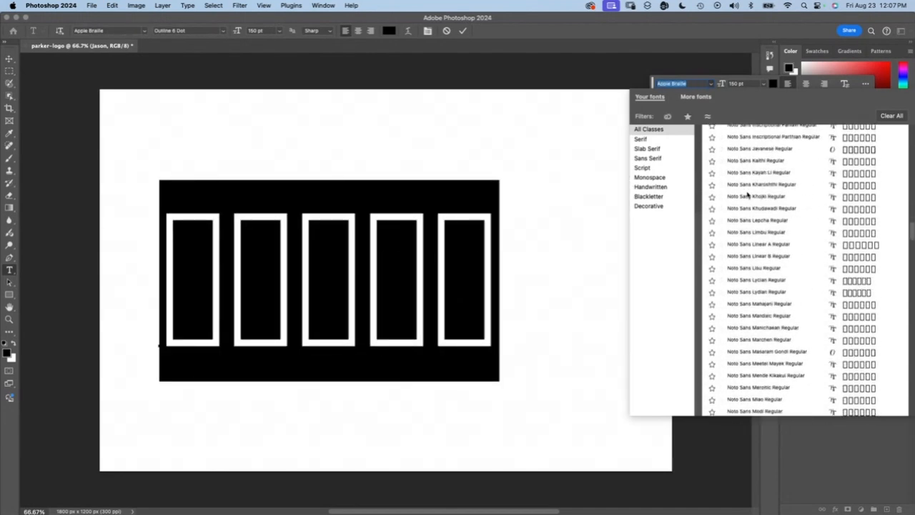
pyautogui.scroll(5, 747, 194)
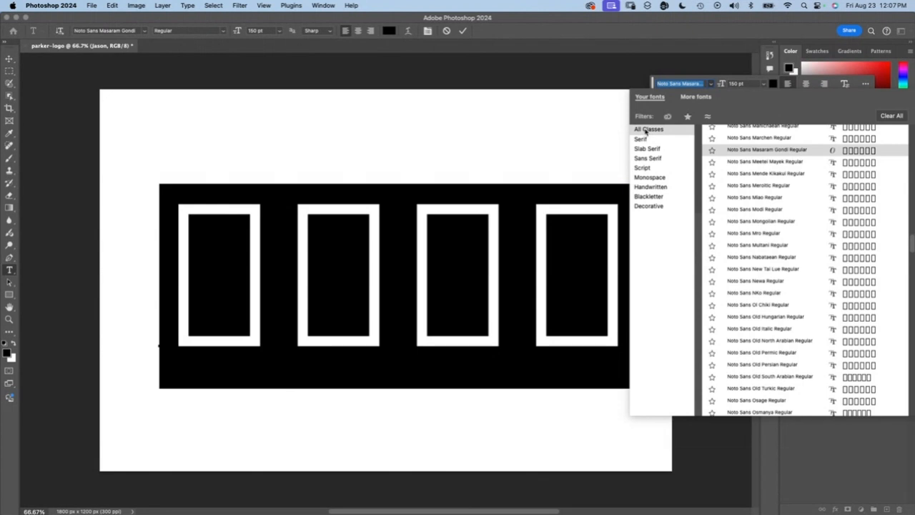
# Step: Compare the Monospace, Handwritten, Blackletter and Decorative font classes and set the name in Marker Felt from the Handwritten class
pyautogui.click(649, 178)
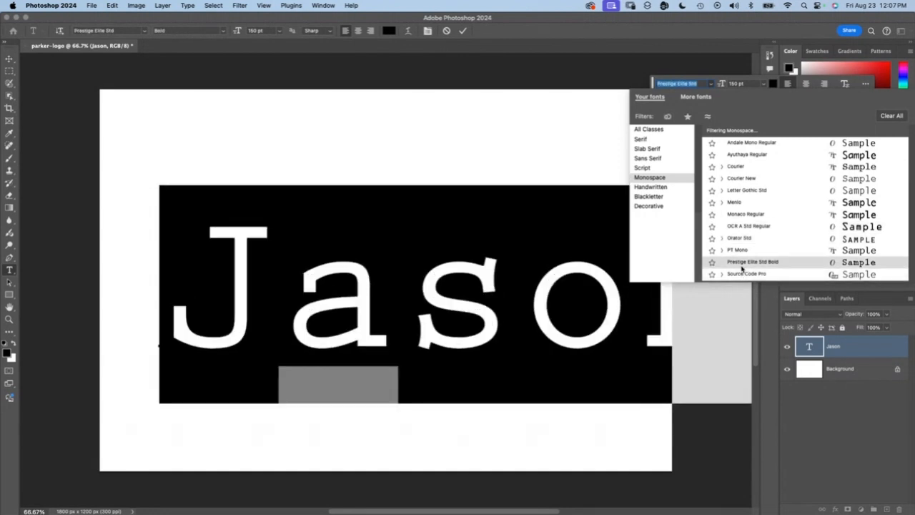
pyautogui.click(645, 189)
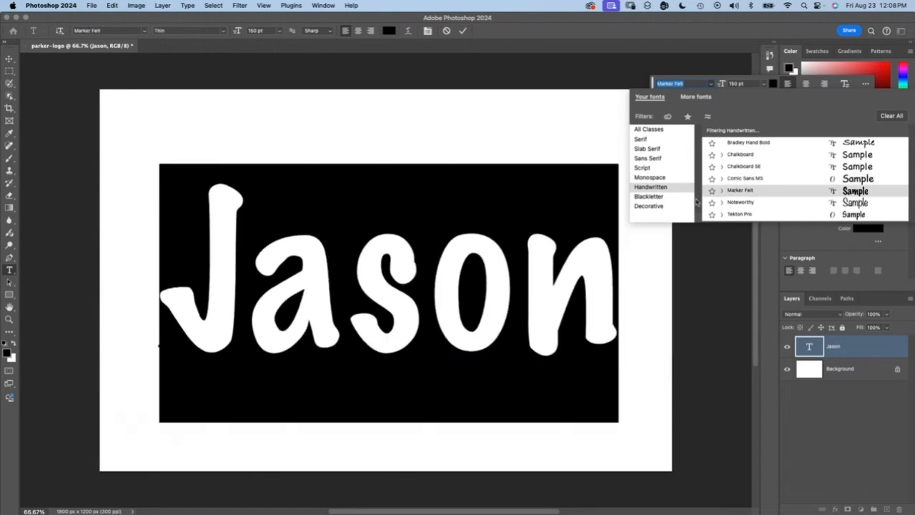
pyautogui.click(648, 198)
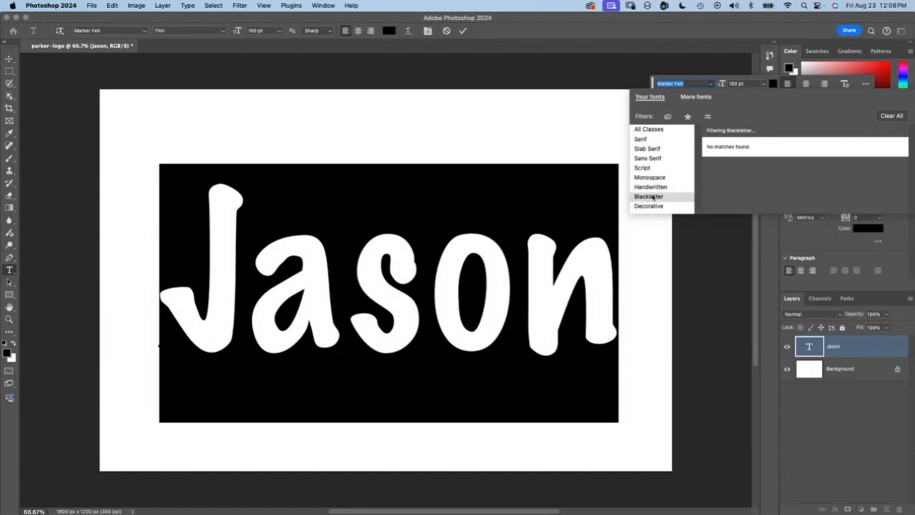
pyautogui.click(650, 188)
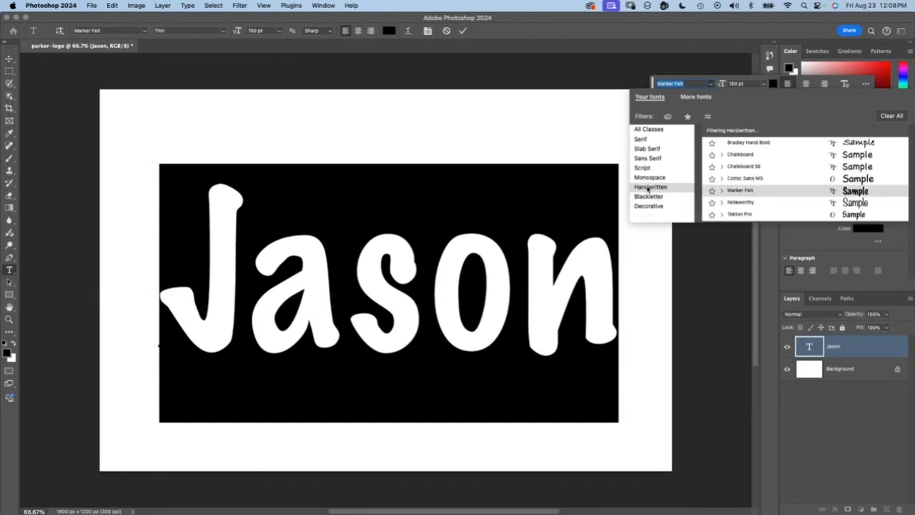
pyautogui.click(648, 207)
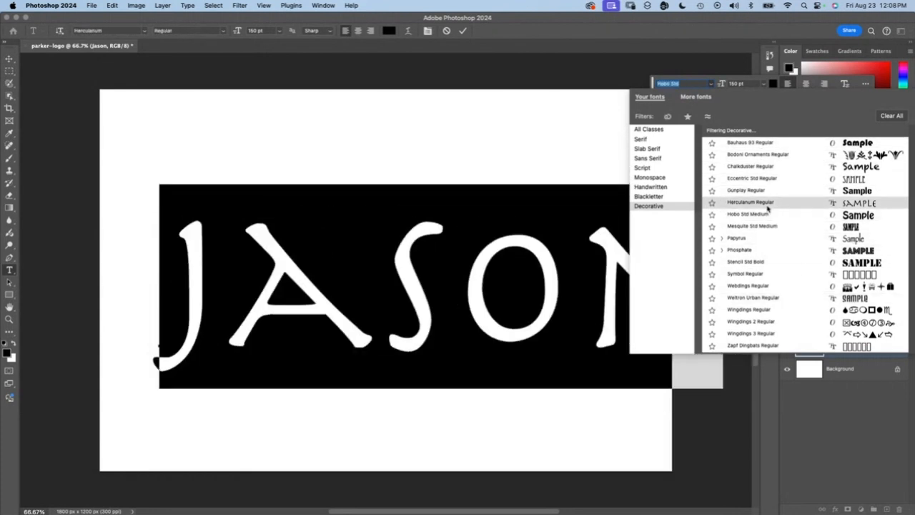
pyautogui.click(647, 187)
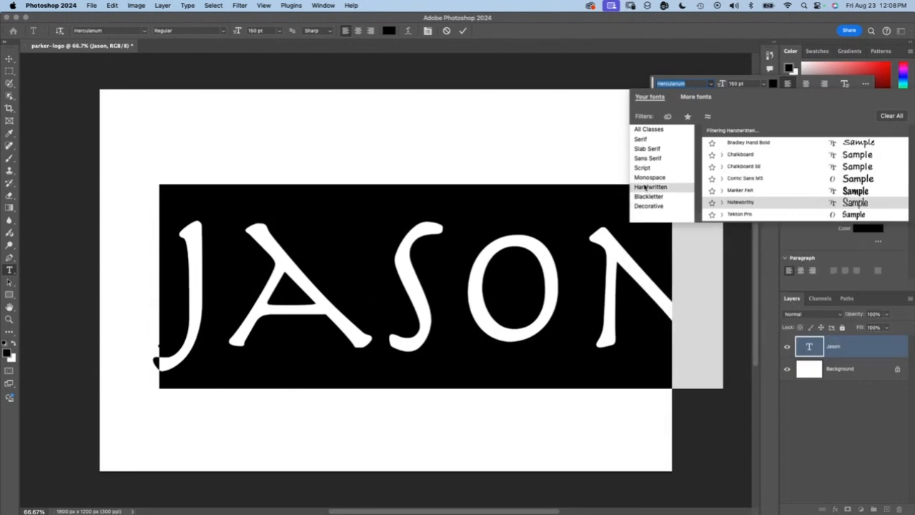
pyautogui.click(750, 190)
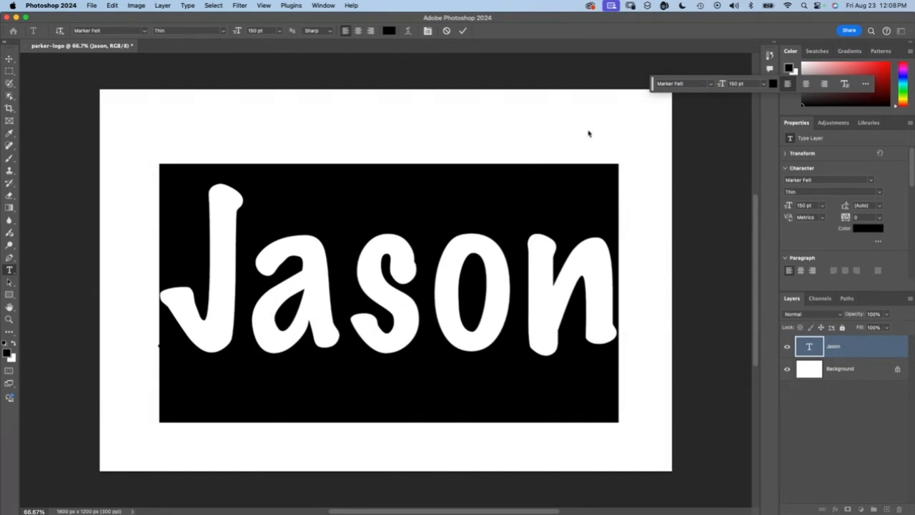
# Step: Try a font size of 200 pt on the selected name
pyautogui.click(763, 84)
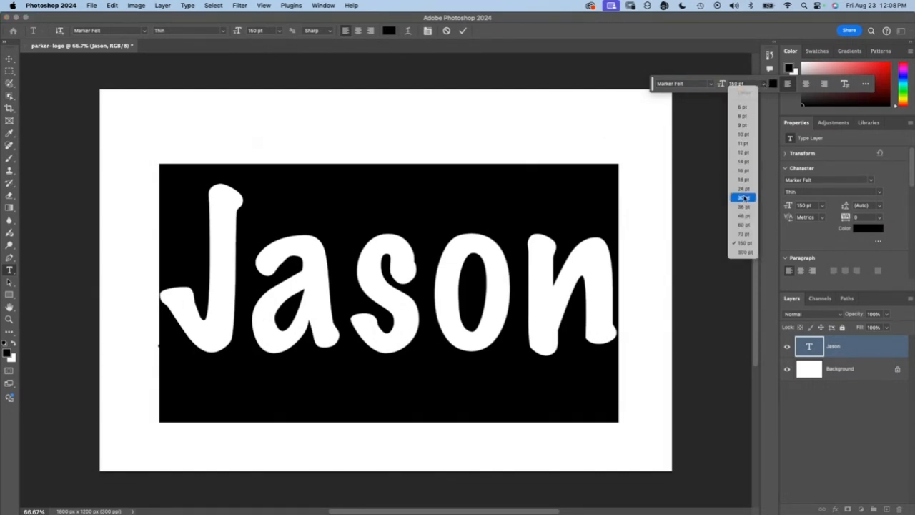
pyautogui.click(689, 85)
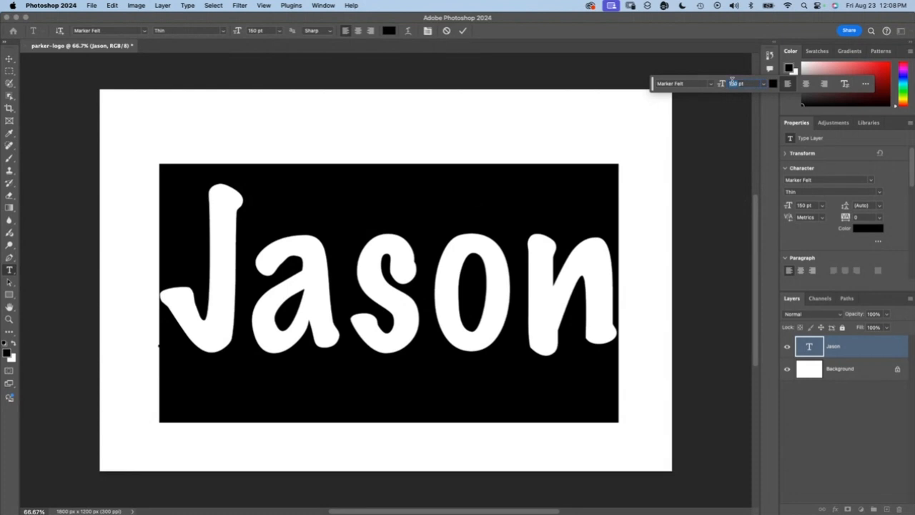
pyautogui.write('20')
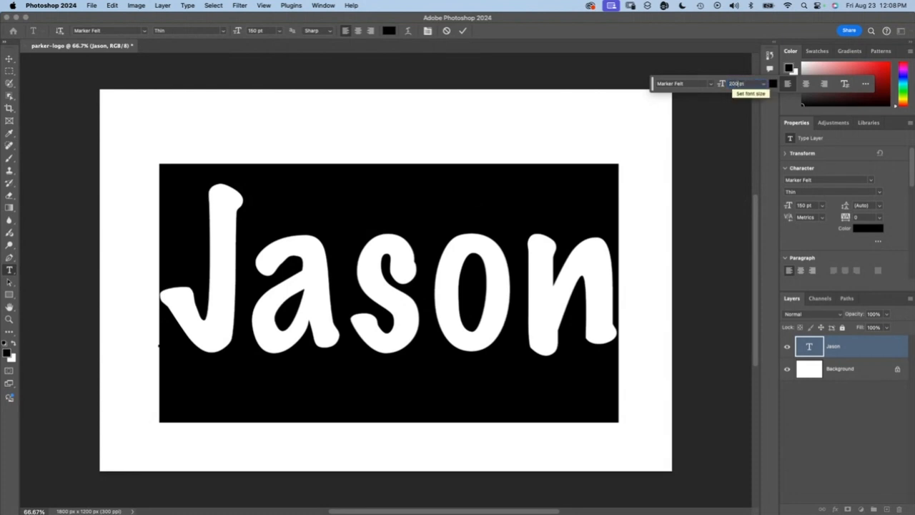
pyautogui.write('0')
pyautogui.press('Return')
# Step: Set the selected name's font size to 180 pt
pyautogui.click(729, 84)
pyautogui.write('180')
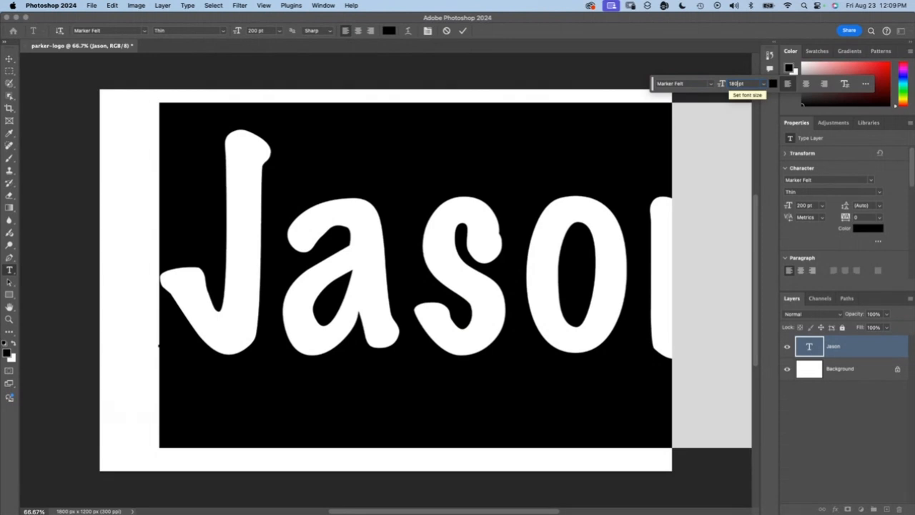
pyautogui.press('Return')
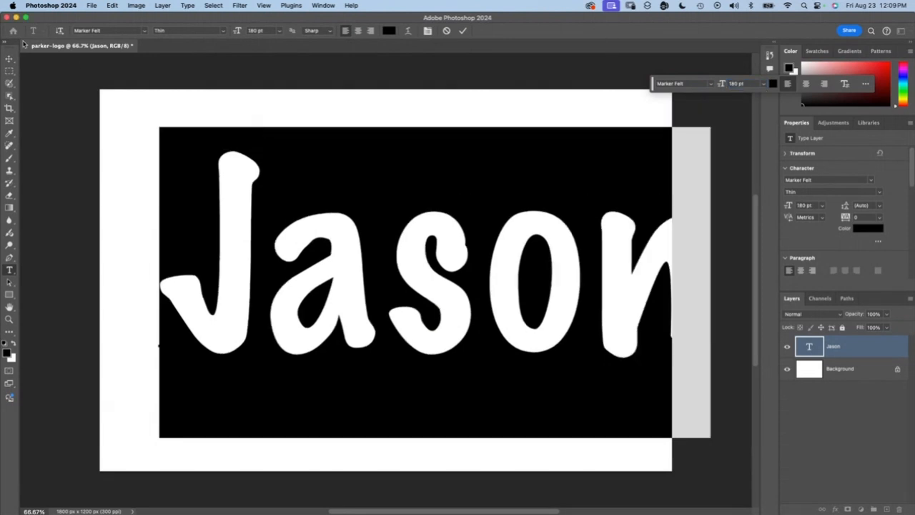
# Step: Reposition the enlarged name with the Move tool so it sits centered within the white canvas
pyautogui.click(10, 59)
pyautogui.moveTo(409, 230); pyautogui.dragTo(345, 238)
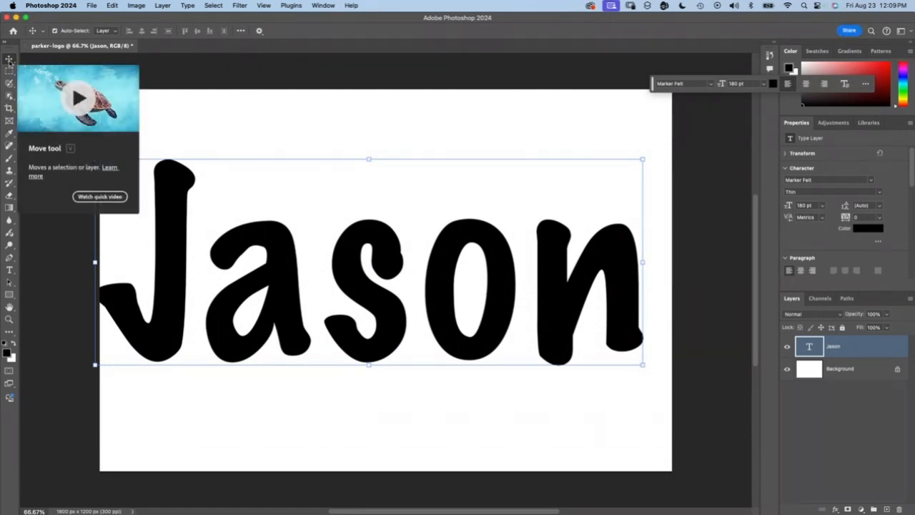
pyautogui.moveTo(307, 262)
pyautogui.mouseDown()
pyautogui.moveTo(319, 276)
pyautogui.moveTo(319, 260)
pyautogui.mouseUp()
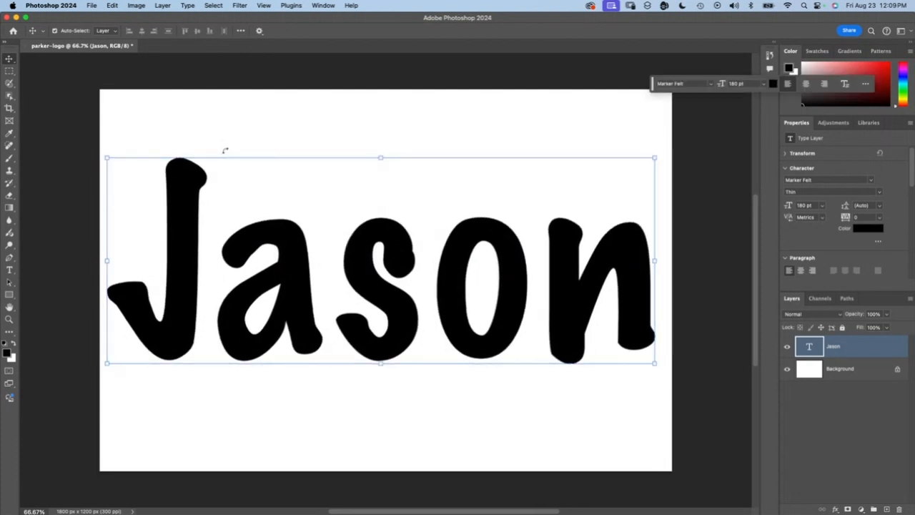
pyautogui.moveTo(299, 232); pyautogui.dragTo(314, 250)
pyautogui.moveTo(311, 248); pyautogui.dragTo(304, 251)
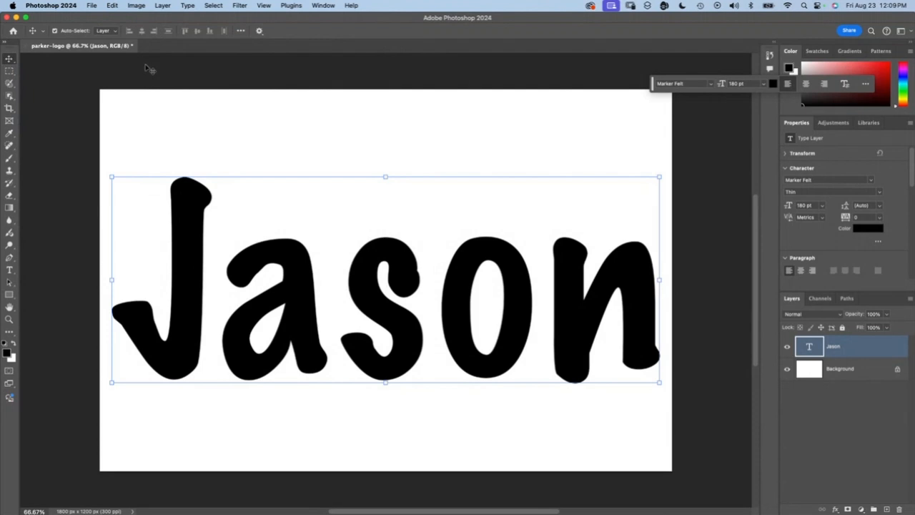
# Step: Select the whole canvas and add a new empty layer named "guitar shape" above the name's text layer
pyautogui.press('super+a')
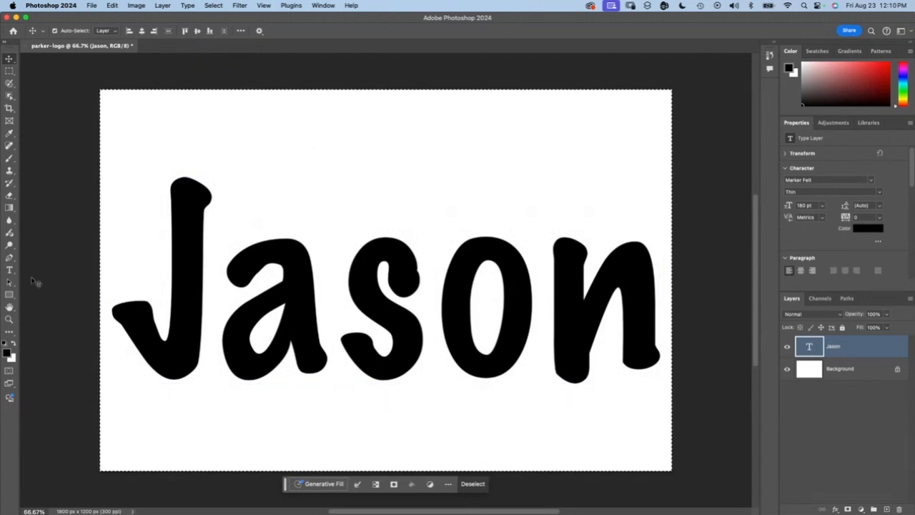
pyautogui.click(887, 509)
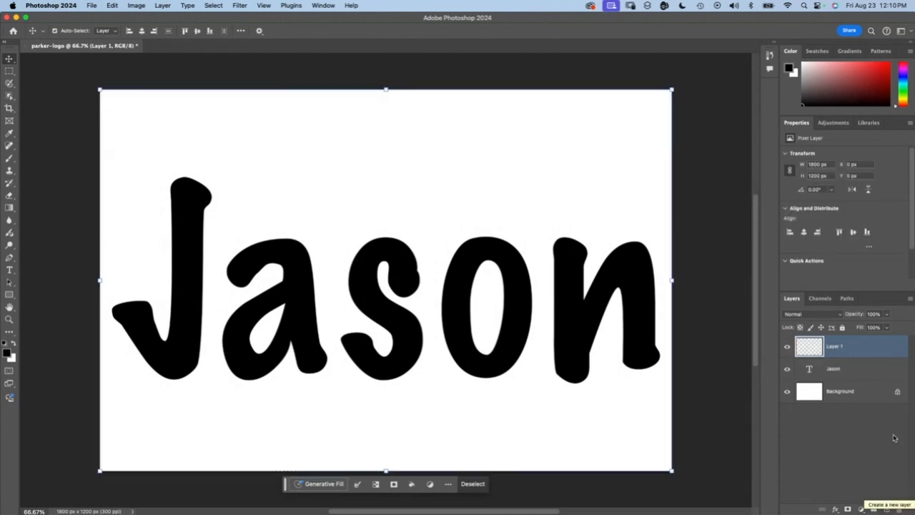
pyautogui.doubleClick(834, 346)
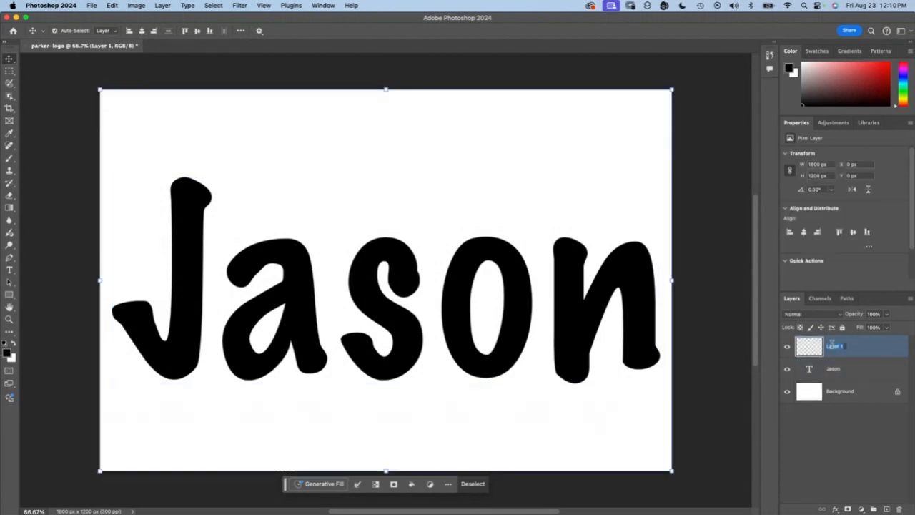
pyautogui.write('guitar shape')
pyautogui.press('Return')
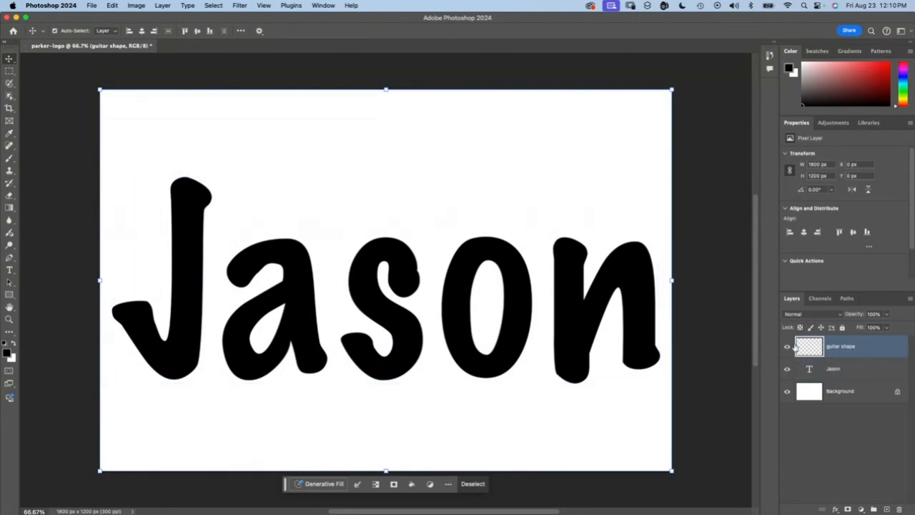
# Step: Toggle the visibility of the name and Background layers to examine the empty guitar shape layer, leaving only the name hidden
pyautogui.click(787, 369)
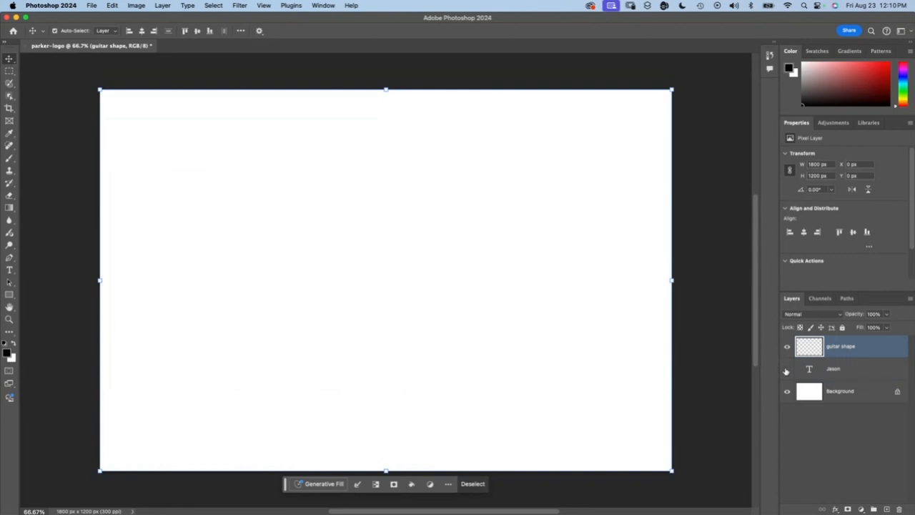
pyautogui.click(787, 391)
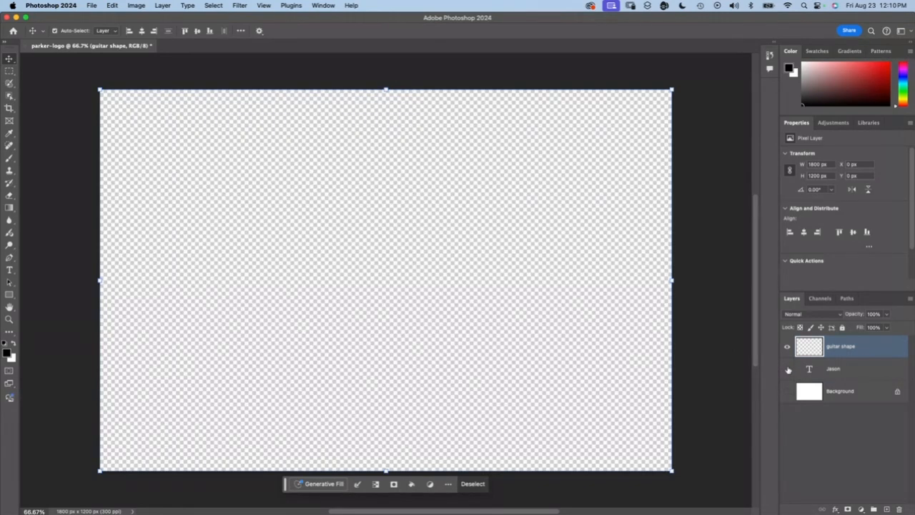
pyautogui.click(787, 369)
pyautogui.click(787, 391)
pyautogui.click(787, 369)
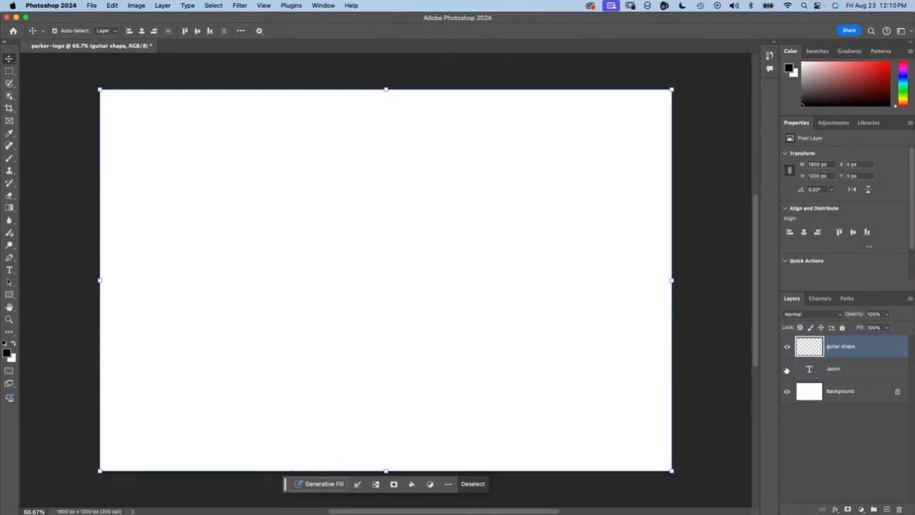
# Step: Hide the white Background layer and show the name's text layer again
pyautogui.click(787, 391)
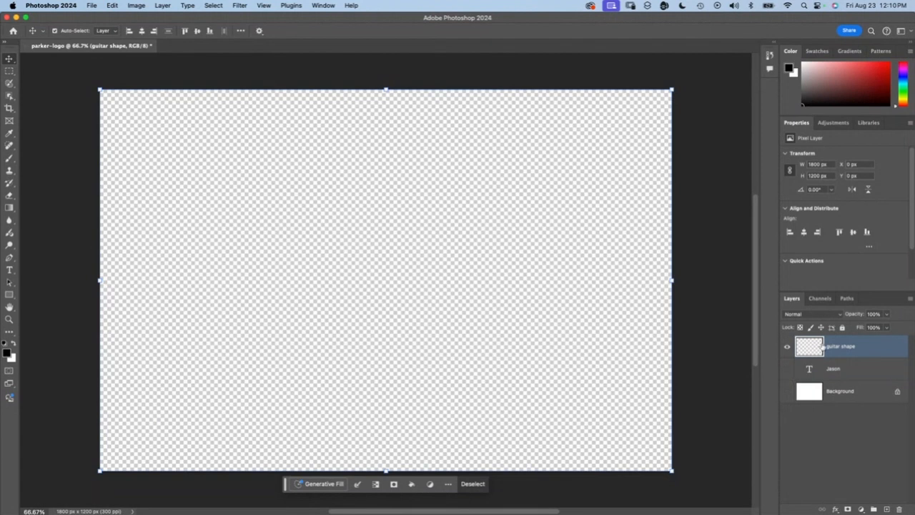
pyautogui.click(788, 369)
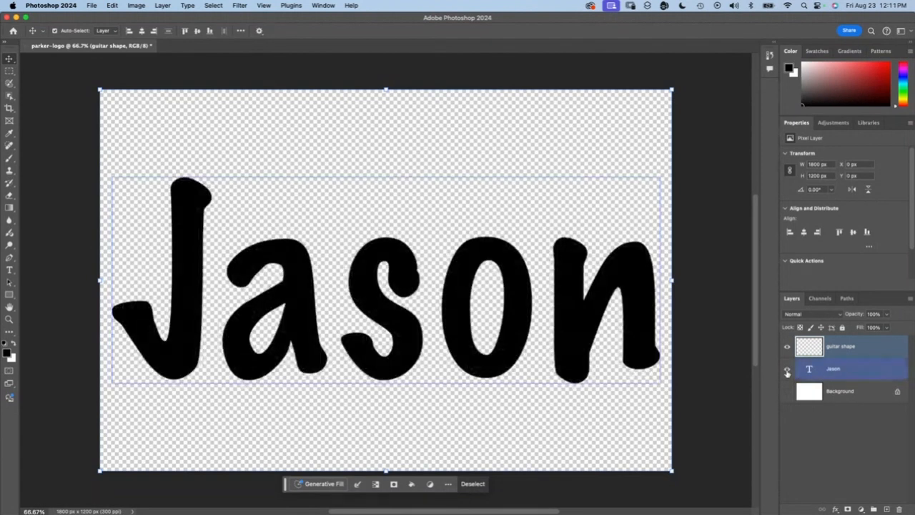
# Step: Lock the name's text layer completely and move the "guitar shape" layer directly beneath it
pyautogui.click(901, 372)
pyautogui.click(842, 327)
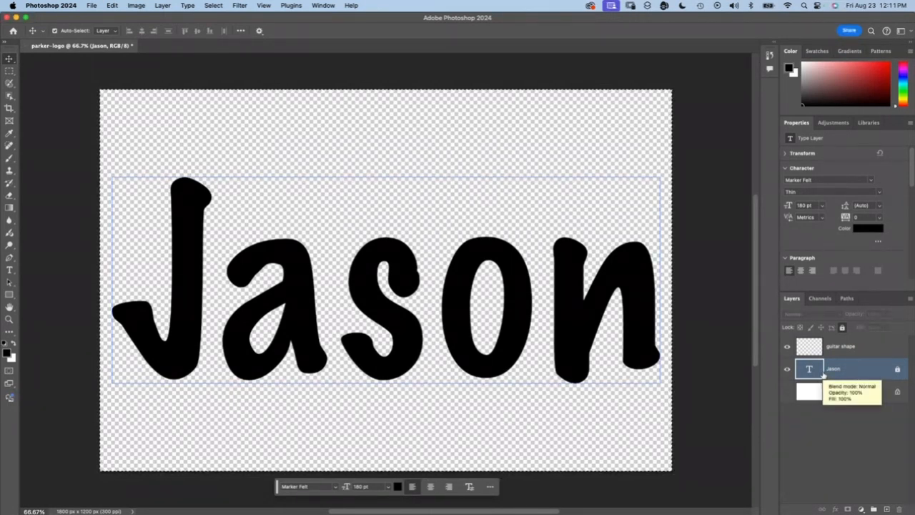
pyautogui.click(815, 346)
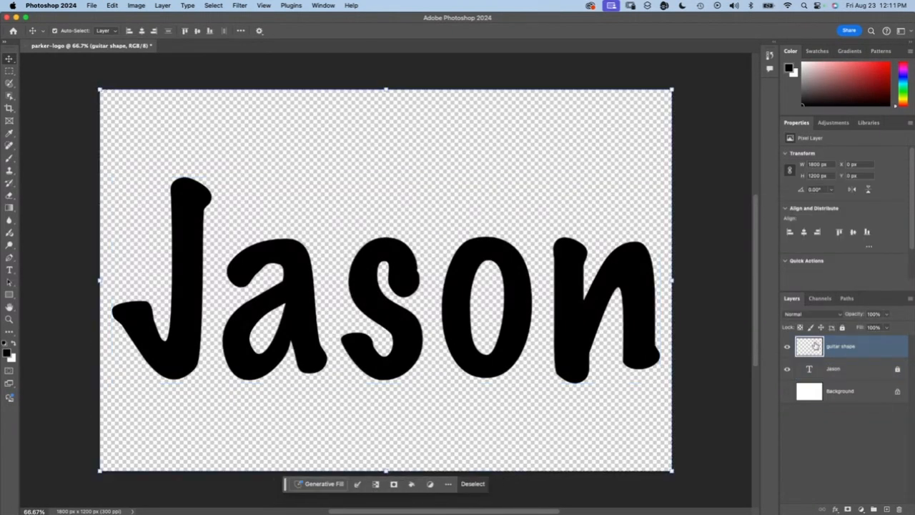
pyautogui.moveTo(847, 346); pyautogui.dragTo(841, 373)
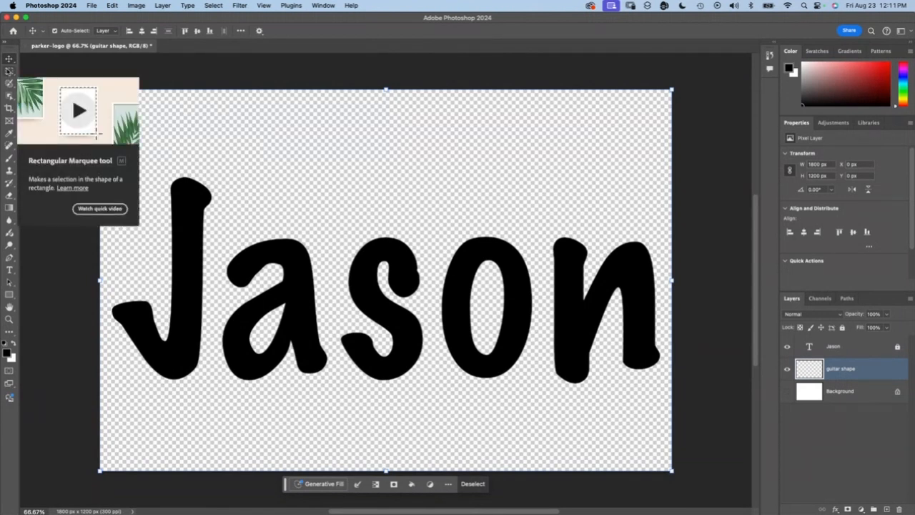
# Step: Clear the whole-canvas selection and draw an elliptical selection about 336 × 419 px around the lower hook of the J
pyautogui.click(9, 71)
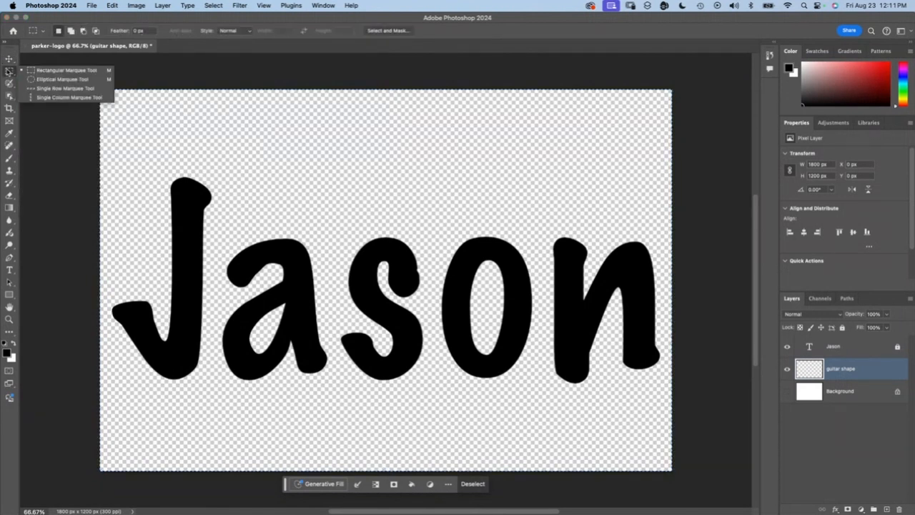
pyautogui.click(50, 80)
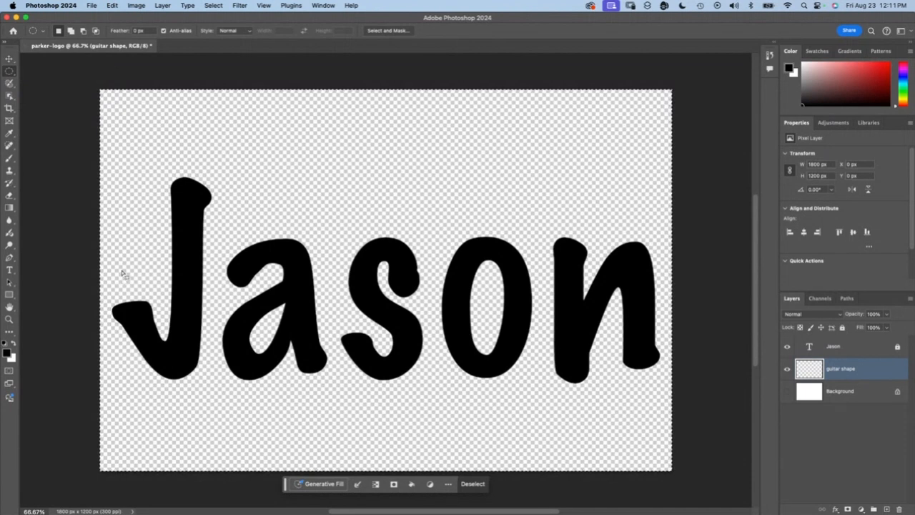
pyautogui.moveTo(181, 354); pyautogui.dragTo(151, 318)
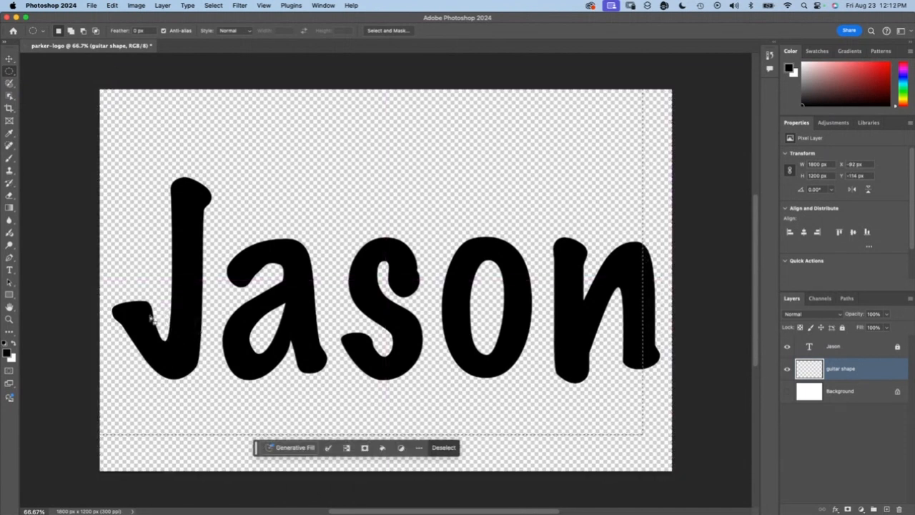
pyautogui.press('super+d')
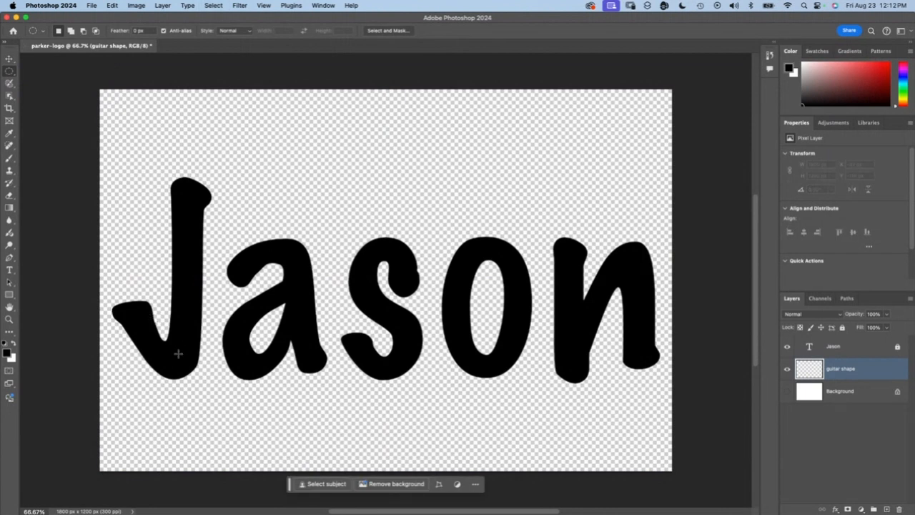
pyautogui.moveTo(178, 353); pyautogui.dragTo(121, 242)
pyautogui.moveTo(180, 343)
pyautogui.mouseDown()
pyautogui.moveTo(166, 303)
pyautogui.moveTo(180, 346)
pyautogui.mouseUp()
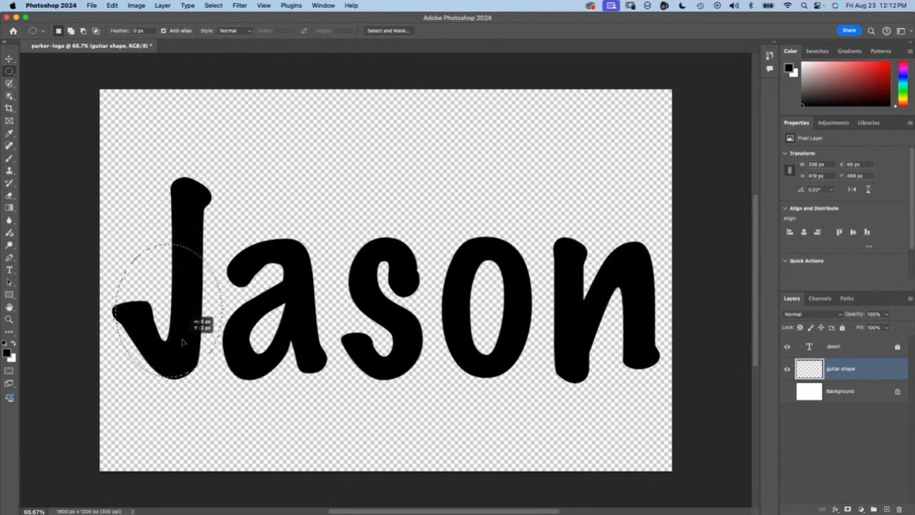
# Step: Contract the elliptical selection by 10 pixels twice, using the same amount each time
pyautogui.click(139, 392)
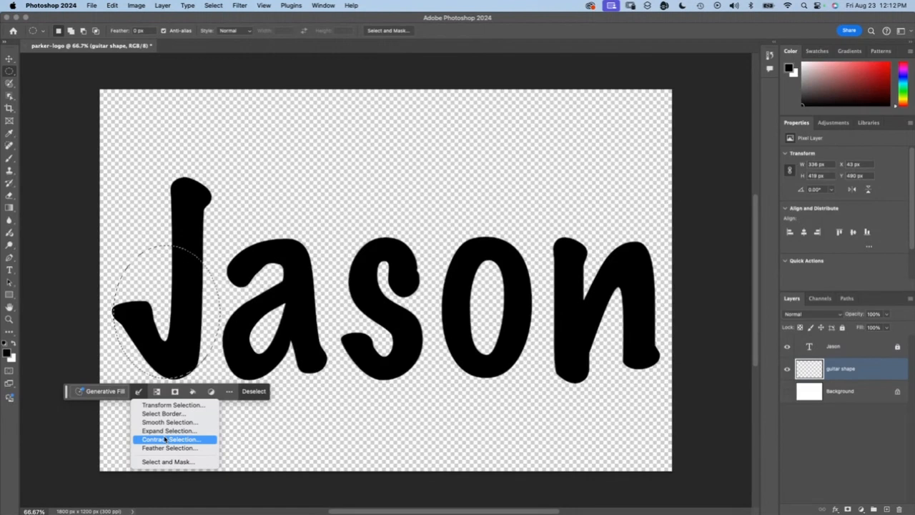
pyautogui.click(165, 440)
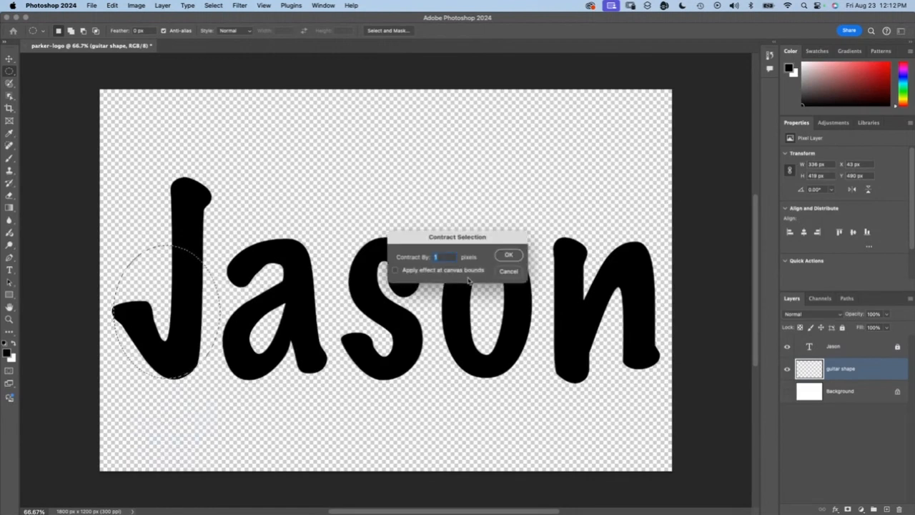
pyautogui.write('10')
pyautogui.press('Return')
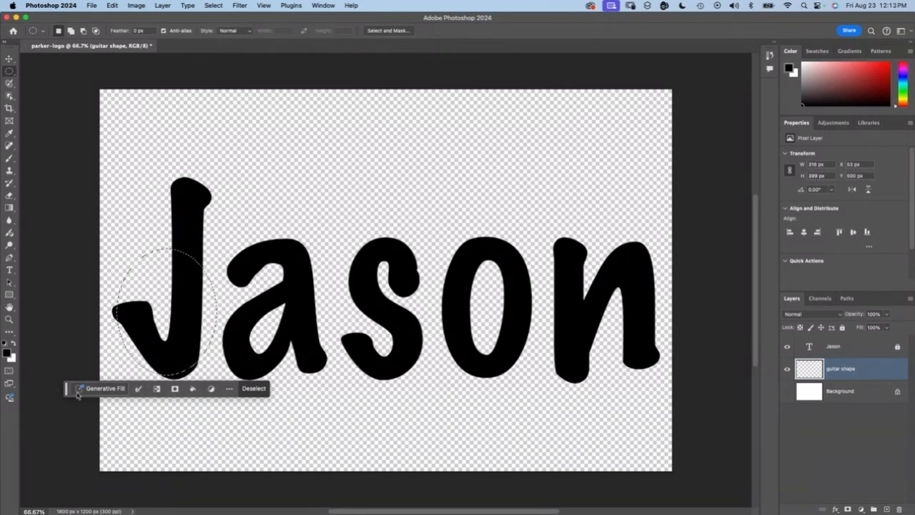
pyautogui.click(138, 388)
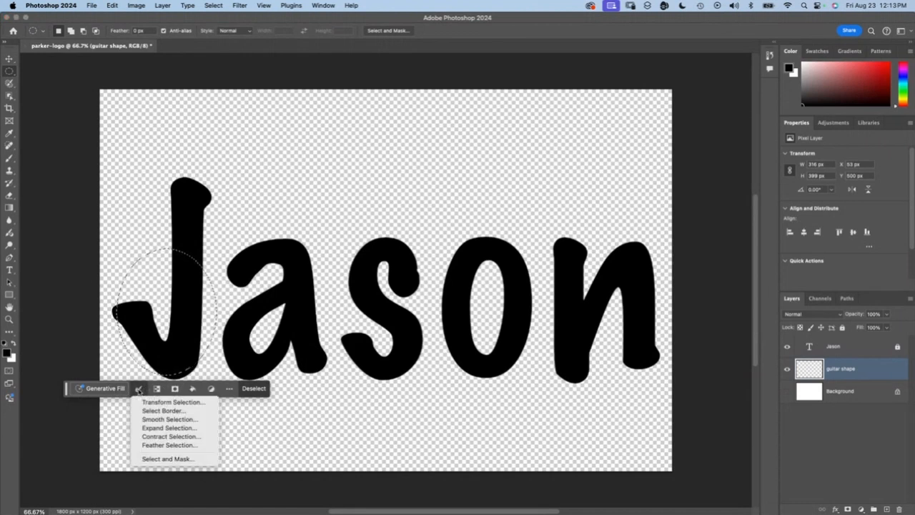
pyautogui.click(163, 436)
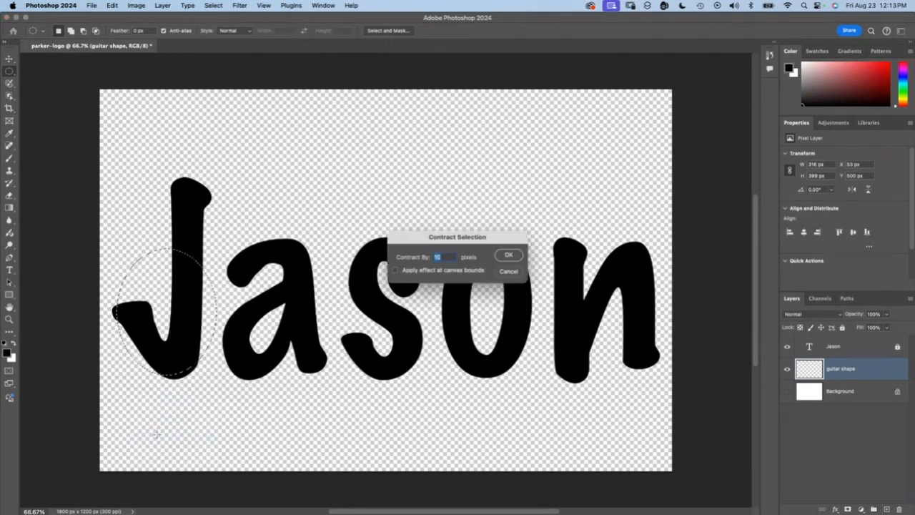
pyautogui.click(509, 255)
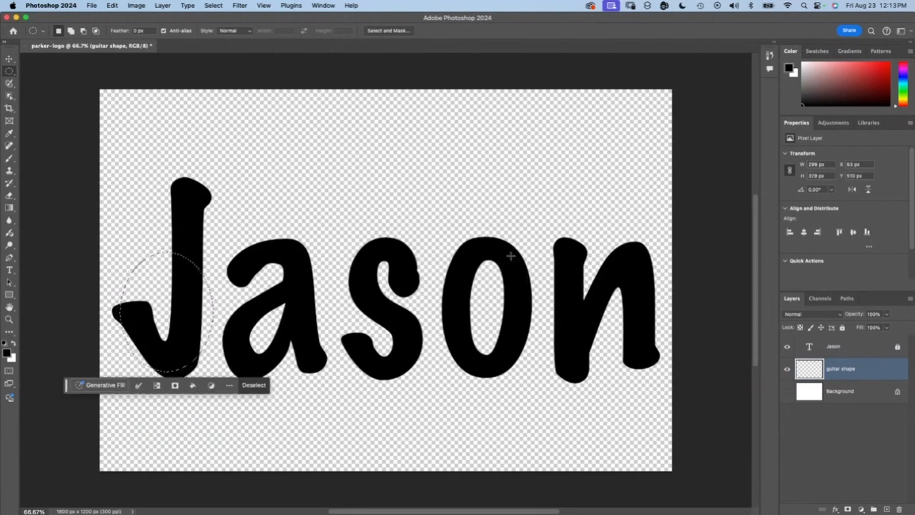
# Step: Reposition the elliptical selection to about X 49 px, Y 548 px so it surrounds the hook of the J
pyautogui.moveTo(188, 343); pyautogui.dragTo(185, 344)
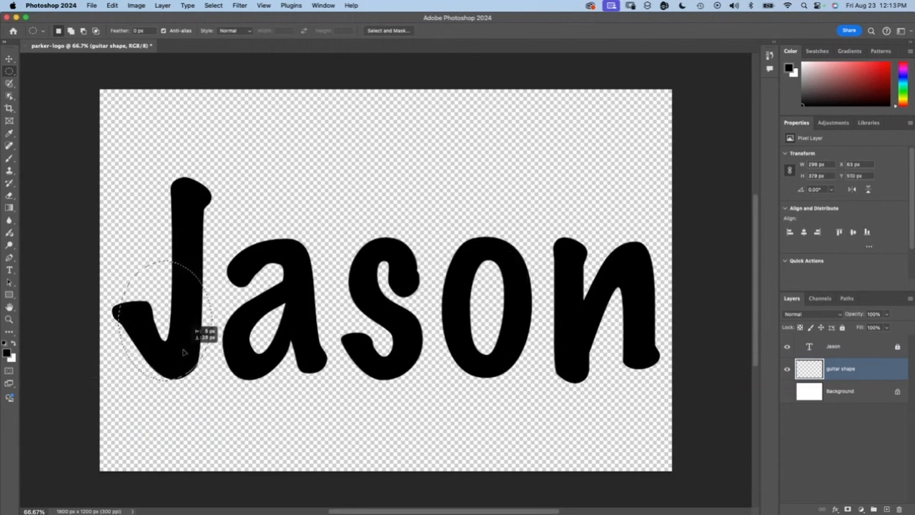
pyautogui.moveTo(181, 354); pyautogui.dragTo(181, 355)
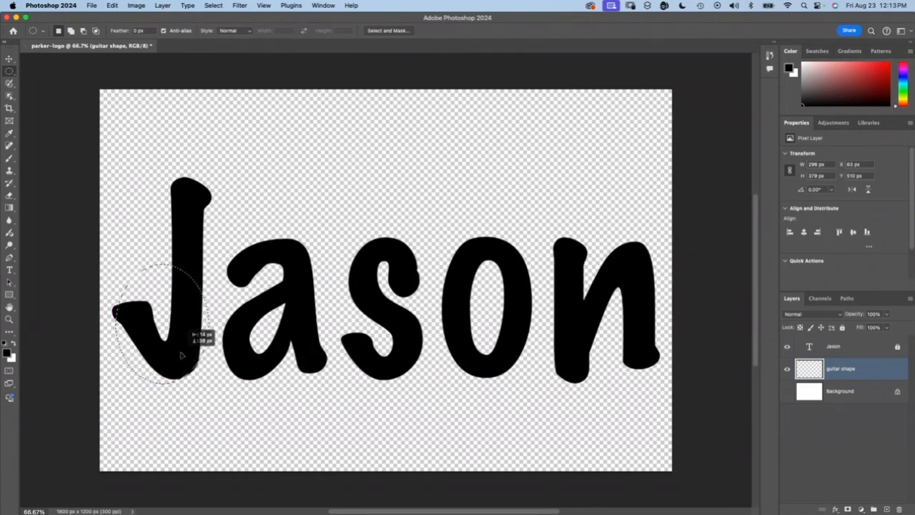
pyautogui.moveTo(182, 355); pyautogui.dragTo(183, 356)
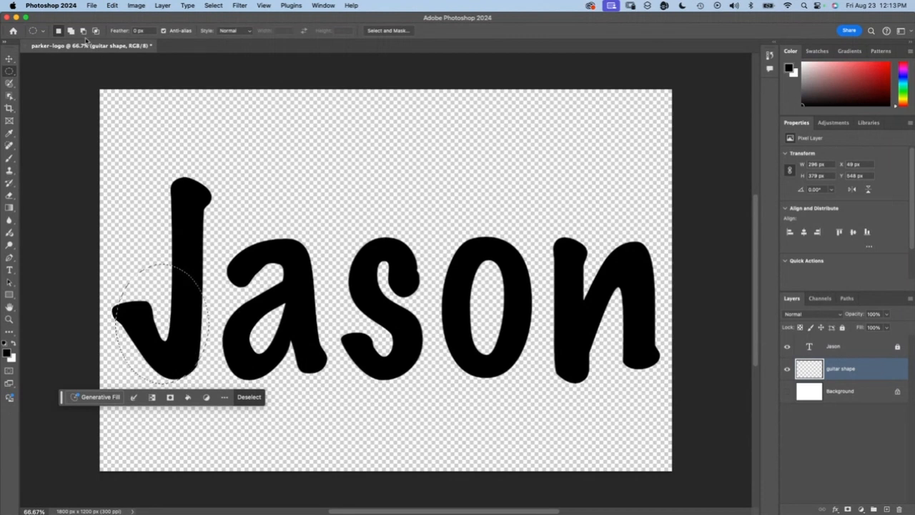
# Step: Fill the elliptical selection on the "guitar shape" layer with a custom bright red in Normal mode at 100% opacity
pyautogui.click(112, 5)
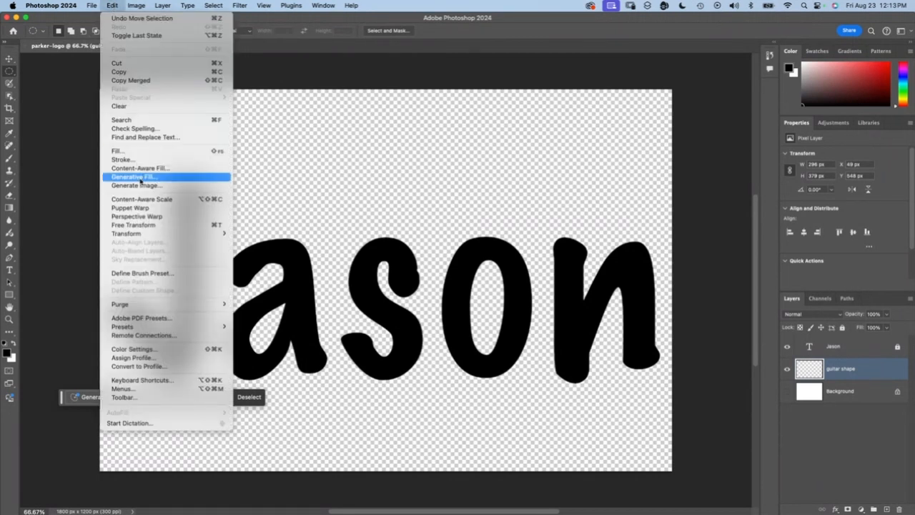
pyautogui.click(139, 152)
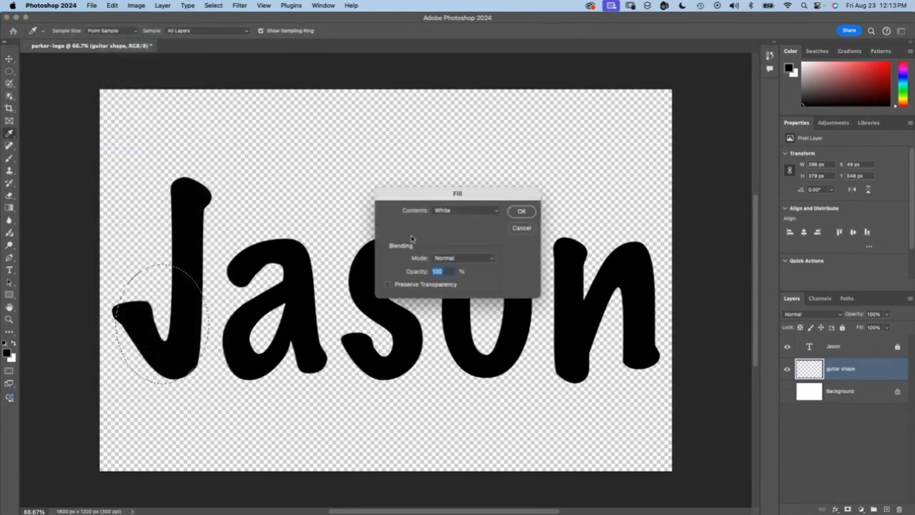
pyautogui.click(109, 6)
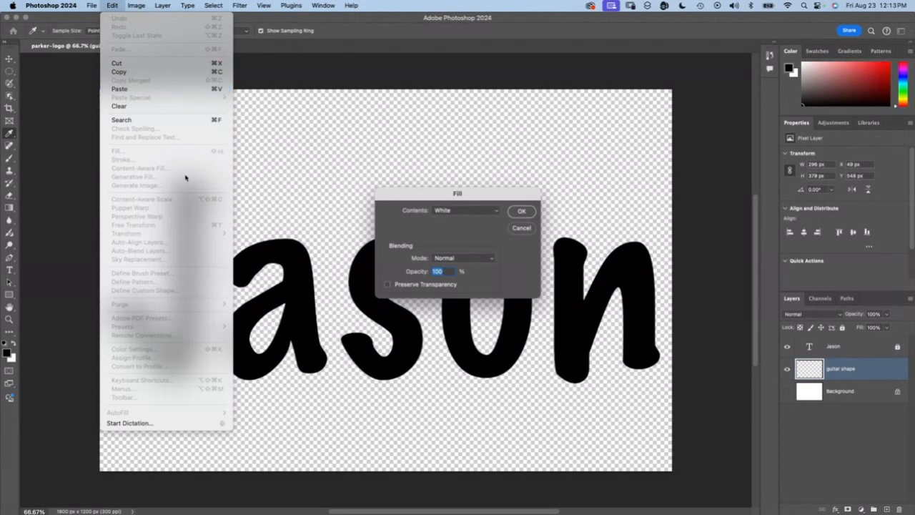
pyautogui.click(484, 211)
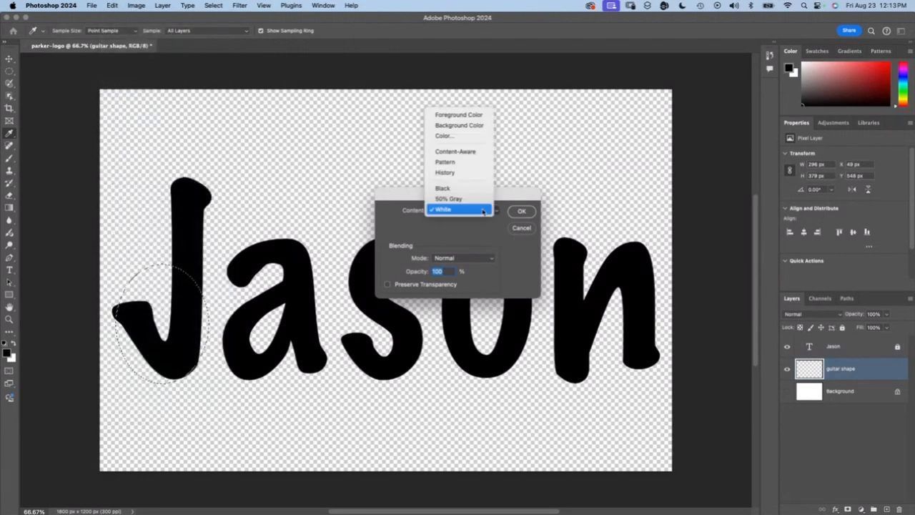
pyautogui.click(470, 135)
pyautogui.moveTo(432, 225); pyautogui.dragTo(449, 203)
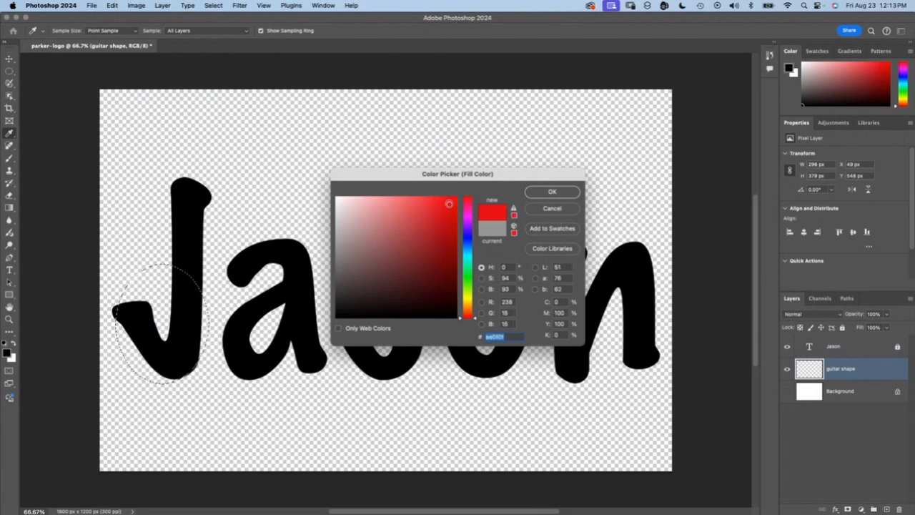
pyautogui.click(552, 193)
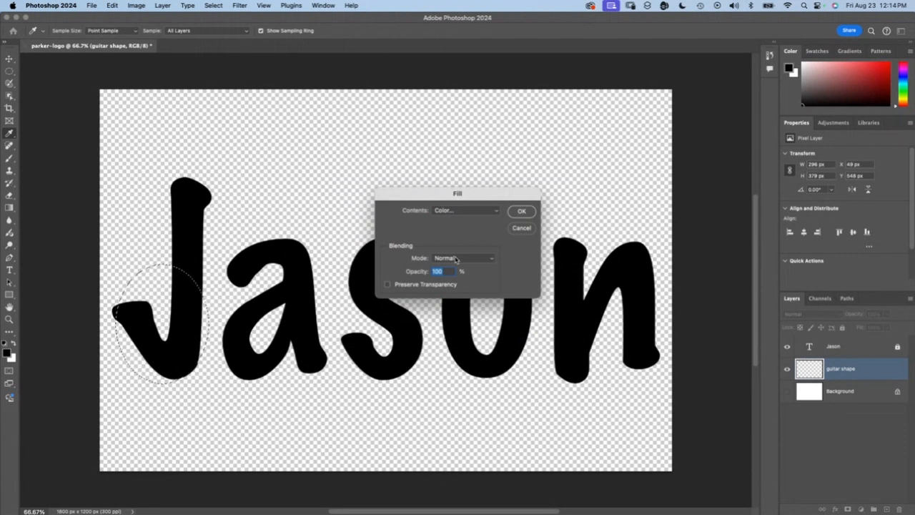
pyautogui.click(522, 211)
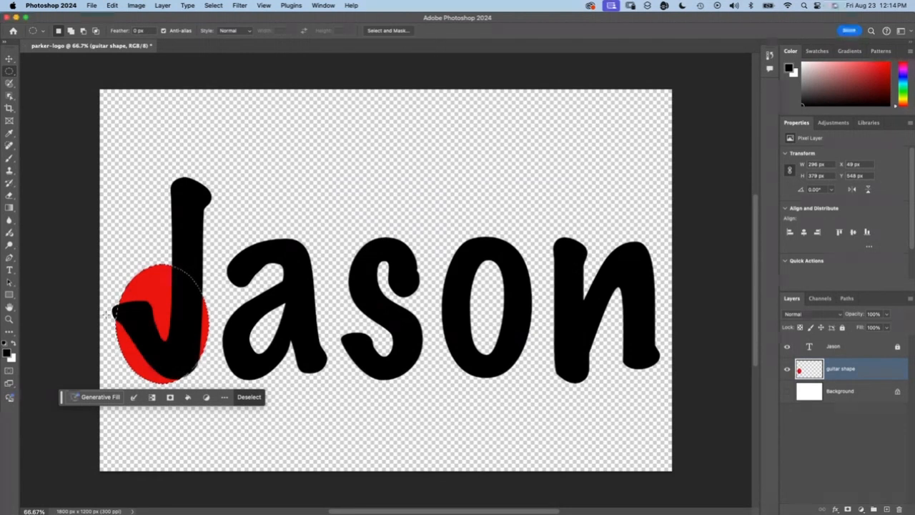
# Step: Switch to the Pencil tool with the "guitar shape" layer active and clear the elliptical selection
pyautogui.press('v')
pyautogui.click(211, 84)
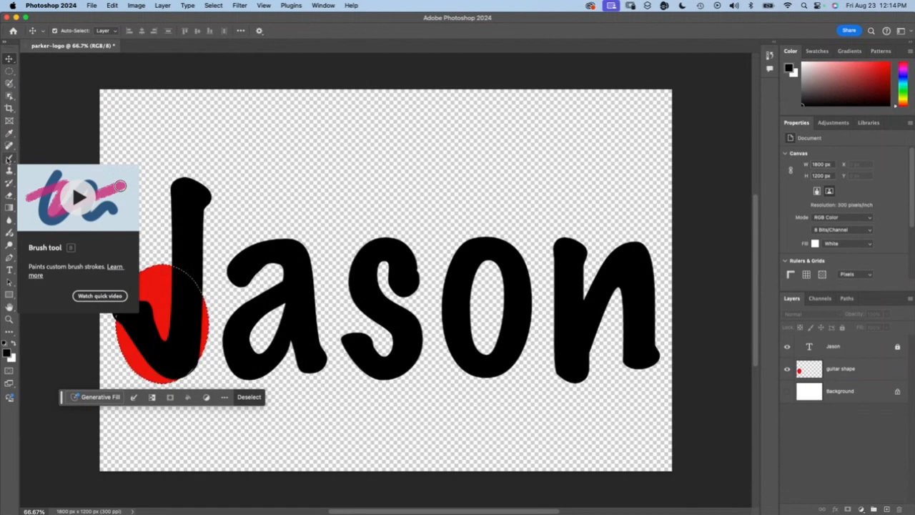
pyautogui.click(8, 160)
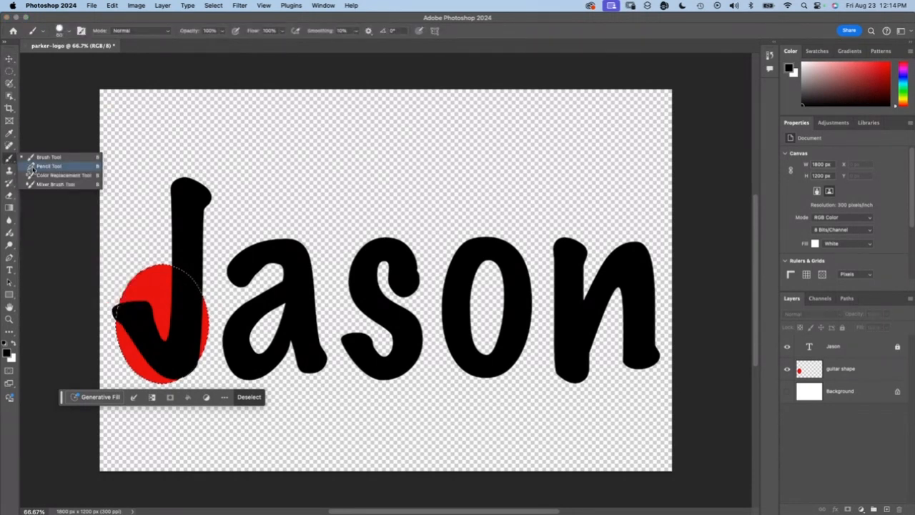
pyautogui.click(32, 170)
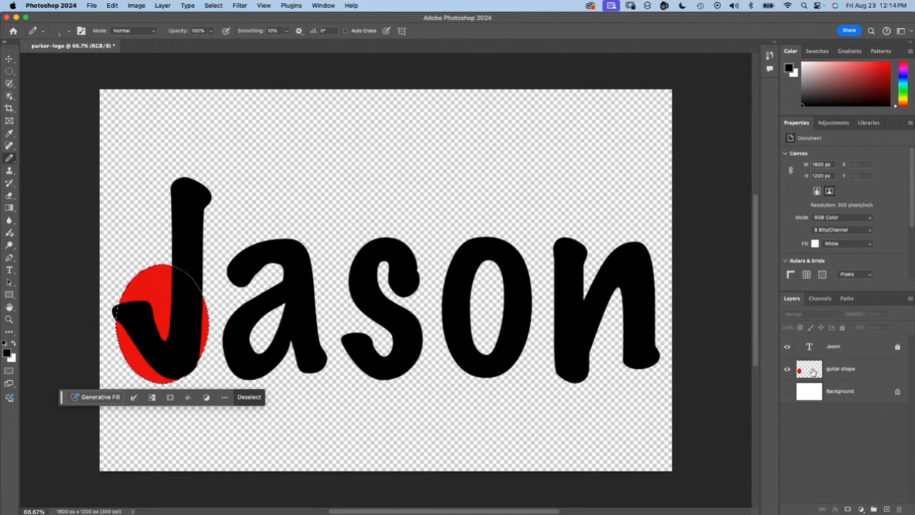
pyautogui.click(814, 370)
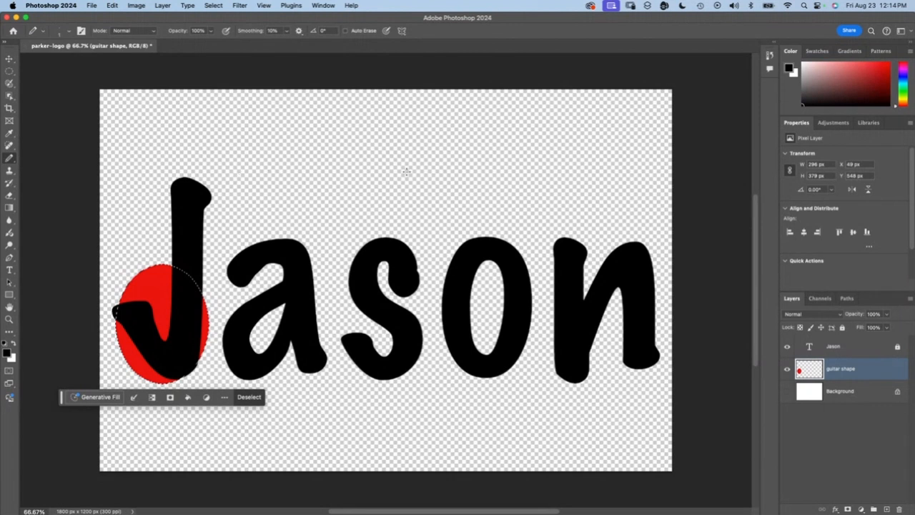
pyautogui.press('super+d')
# Step: Try a freehand black pencil stroke in the empty area above the name and undo it
pyautogui.rightClick(266, 146)
pyautogui.click(422, 147)
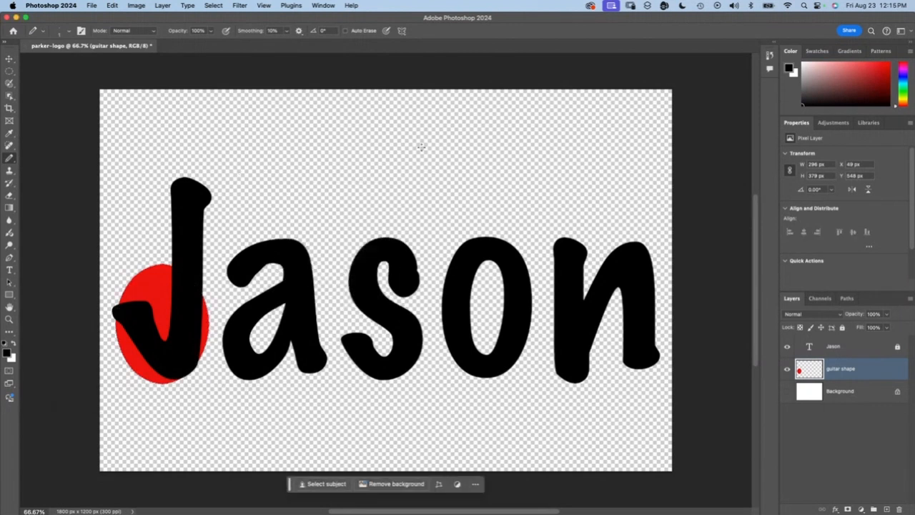
pyautogui.moveTo(426, 148)
pyautogui.mouseDown()
pyautogui.moveTo(369, 199)
pyautogui.moveTo(333, 174)
pyautogui.mouseUp()
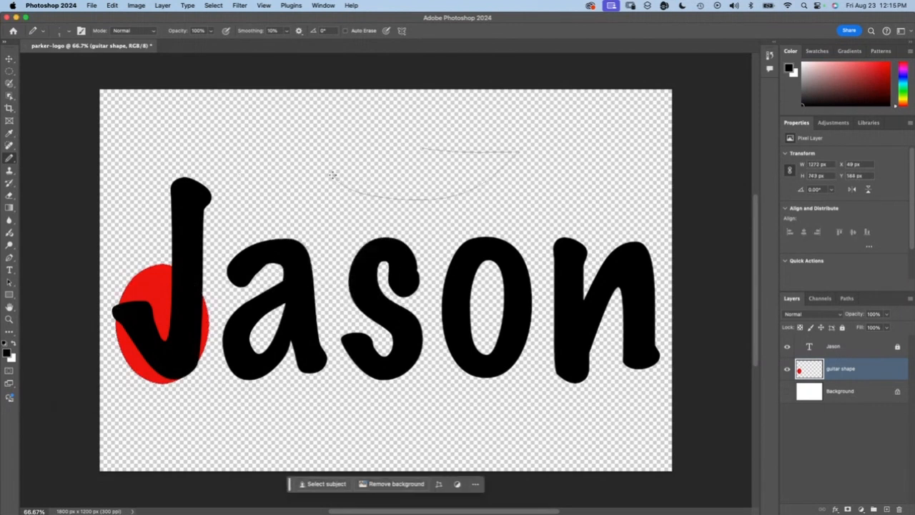
pyautogui.press('super+z')
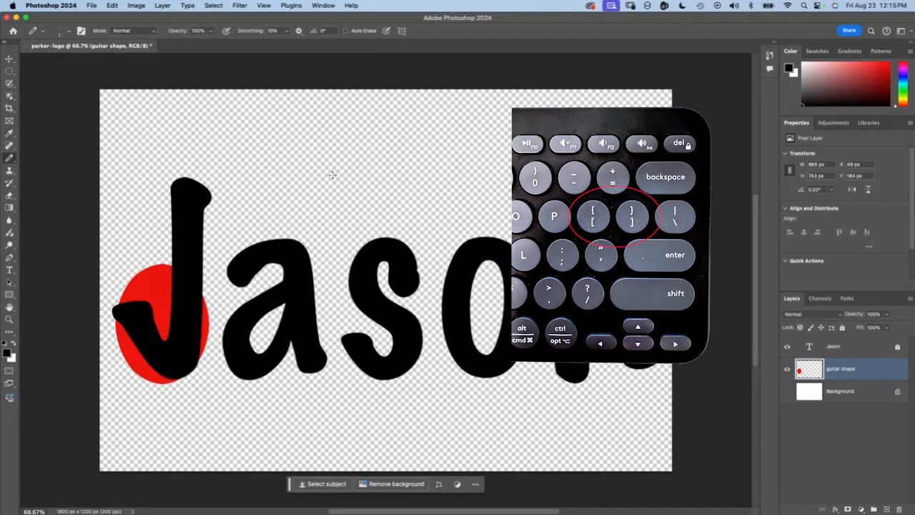
# Step: Set the Pencil tool's size to 10 px
pyautogui.click(69, 33)
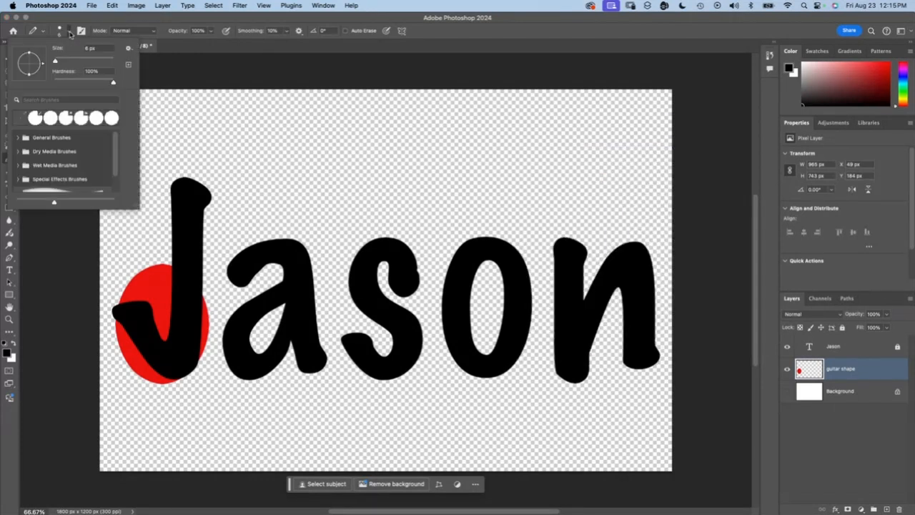
pyautogui.moveTo(55, 61); pyautogui.dragTo(60, 62)
pyautogui.write('10')
pyautogui.press('Return')
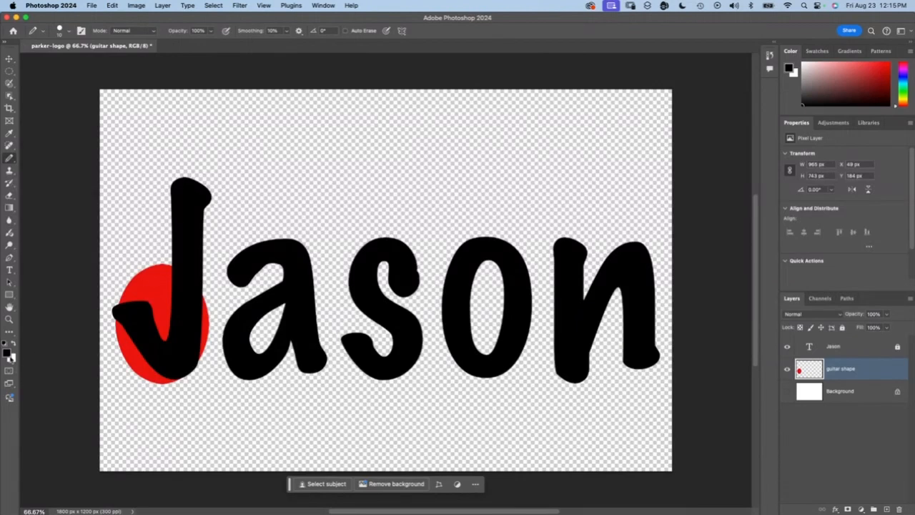
# Step: Make white the foreground color, draw a vertical pencil line along the J's stem into the red ellipse, and hide the name's layer
pyautogui.press('x')
pyautogui.click(785, 348)
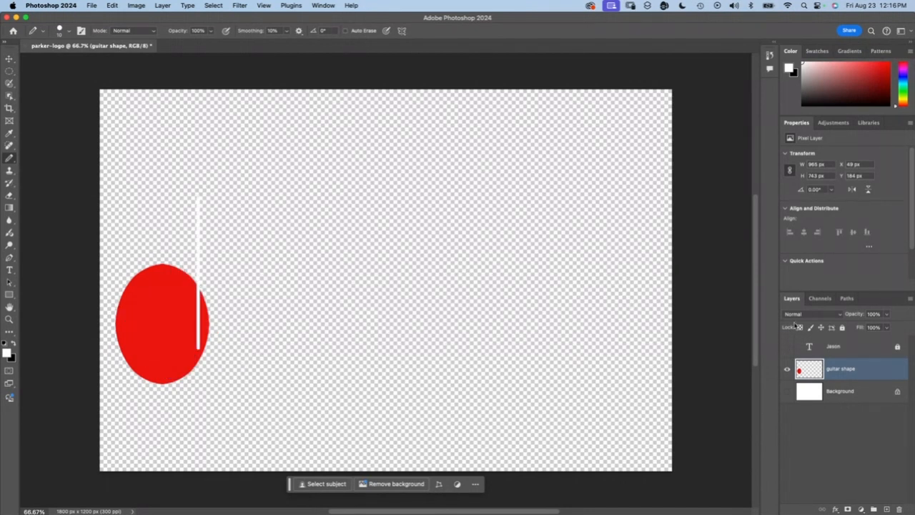
# Step: Make the layer with the name visible again
pyautogui.click(787, 348)
pyautogui.click(787, 348)
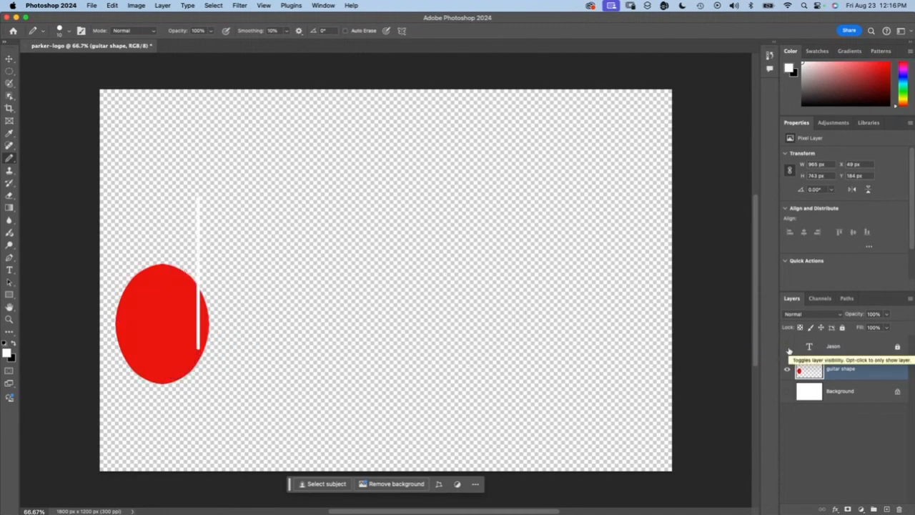
pyautogui.click(788, 349)
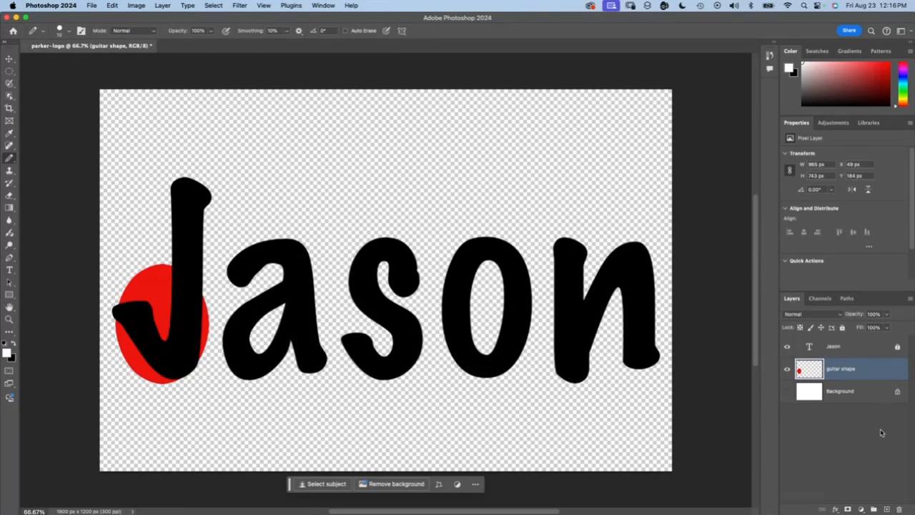
# Step: Revert the document to the Deselect state in the history to remove the white pencil line
pyautogui.click(770, 57)
pyautogui.scroll(3, 758, 64)
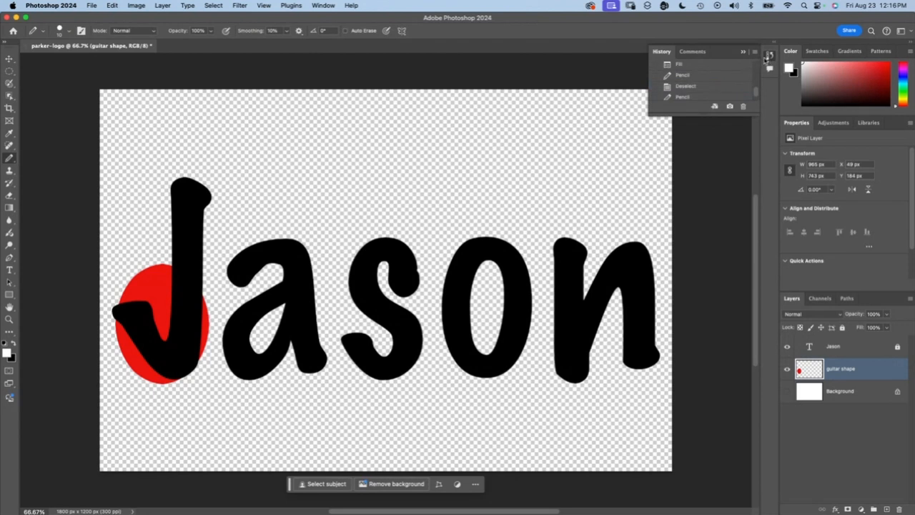
pyautogui.scroll(2, 690, 94)
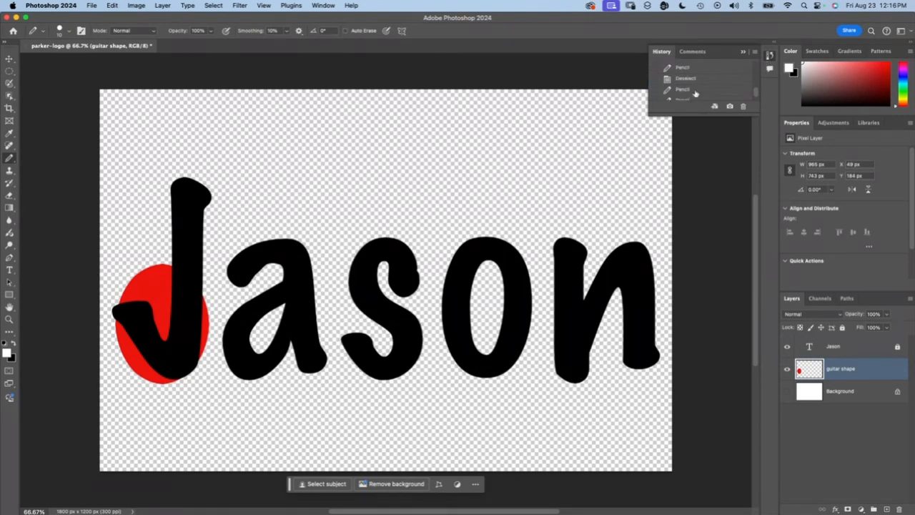
pyautogui.scroll(1, 695, 94)
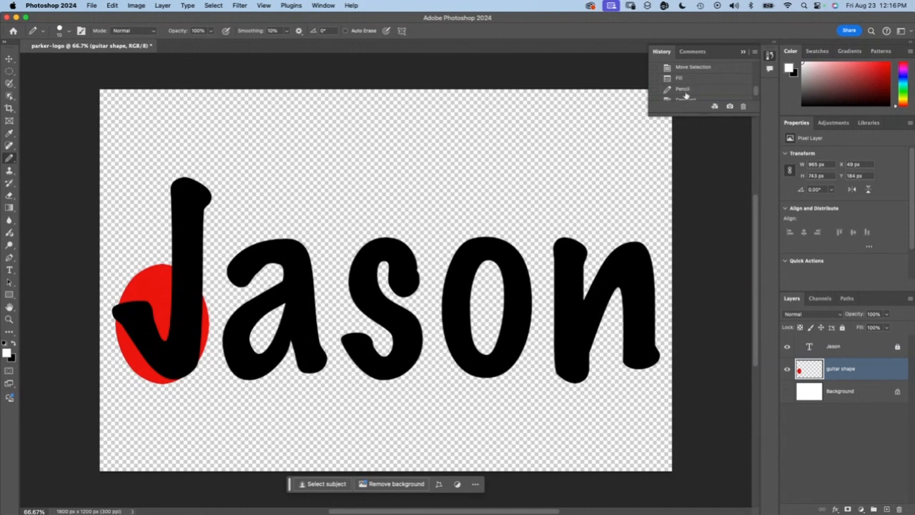
pyautogui.click(683, 100)
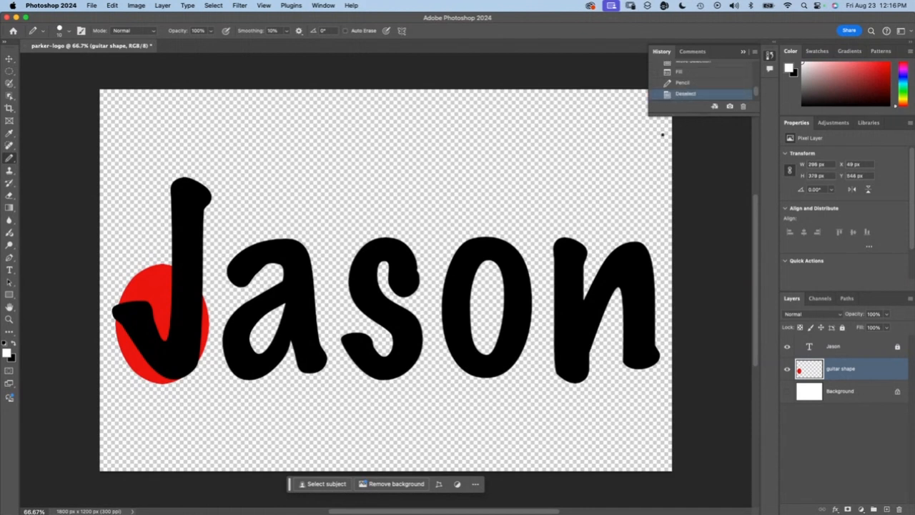
pyautogui.click(743, 51)
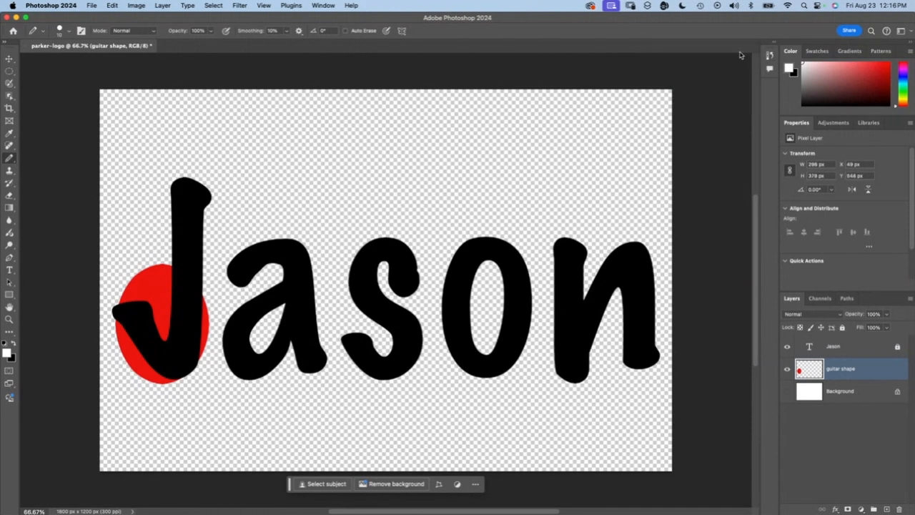
# Step: Create a new layer, place it above the name's layer and rename it "strings"
pyautogui.click(887, 510)
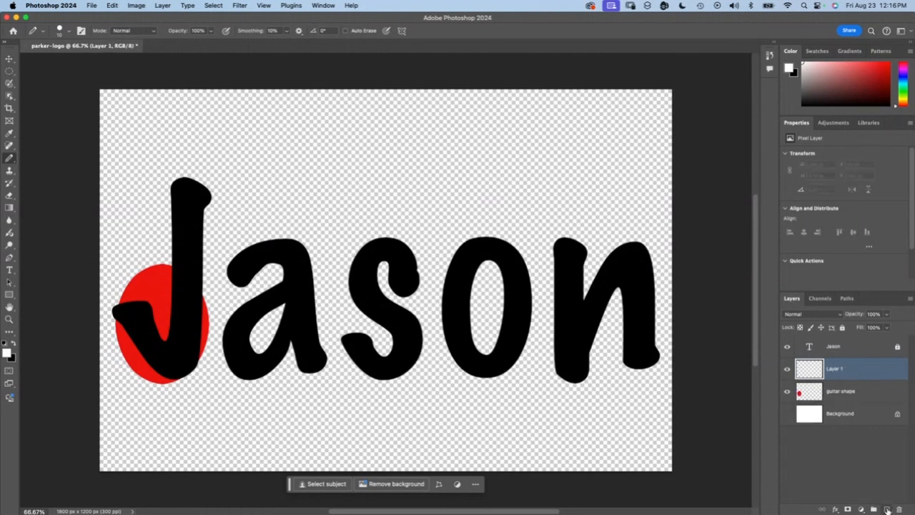
pyautogui.moveTo(843, 371); pyautogui.dragTo(838, 342)
pyautogui.doubleClick(835, 346)
pyautogui.write('strings')
pyautogui.press('Return')
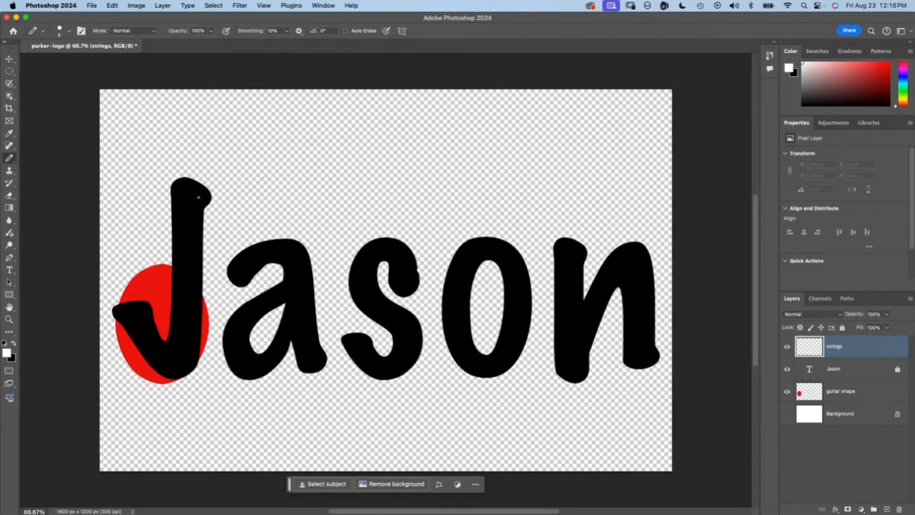
# Step: Draw six parallel vertical white pencil lines along the J's stem as guitar strings
pyautogui.moveTo(197, 196)
pyautogui.mouseDown()
pyautogui.moveTo(199, 356)
pyautogui.moveTo(192, 290)
pyautogui.moveTo(192, 361)
pyautogui.moveTo(188, 259)
pyautogui.moveTo(187, 363)
pyautogui.mouseUp()
pyautogui.moveTo(183, 190); pyautogui.dragTo(183, 363)
pyautogui.moveTo(179, 190); pyautogui.dragTo(179, 363)
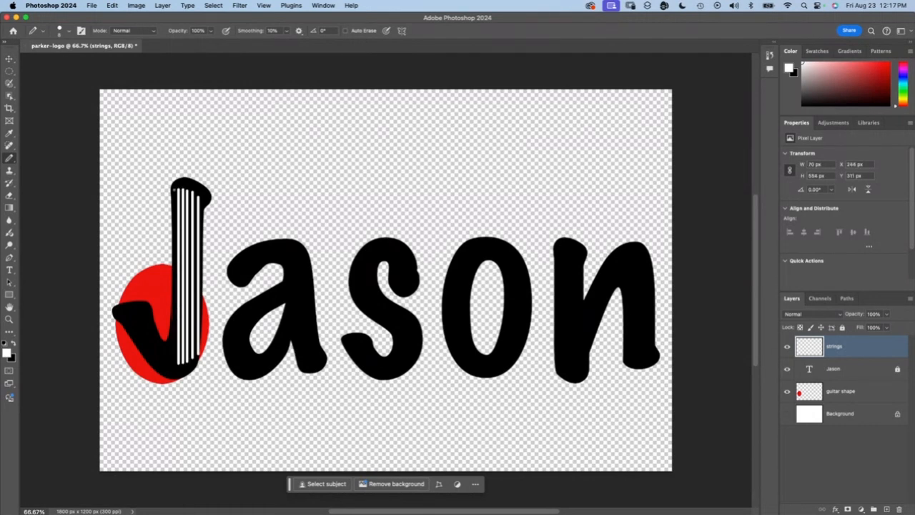
pyautogui.moveTo(174, 192); pyautogui.dragTo(174, 365)
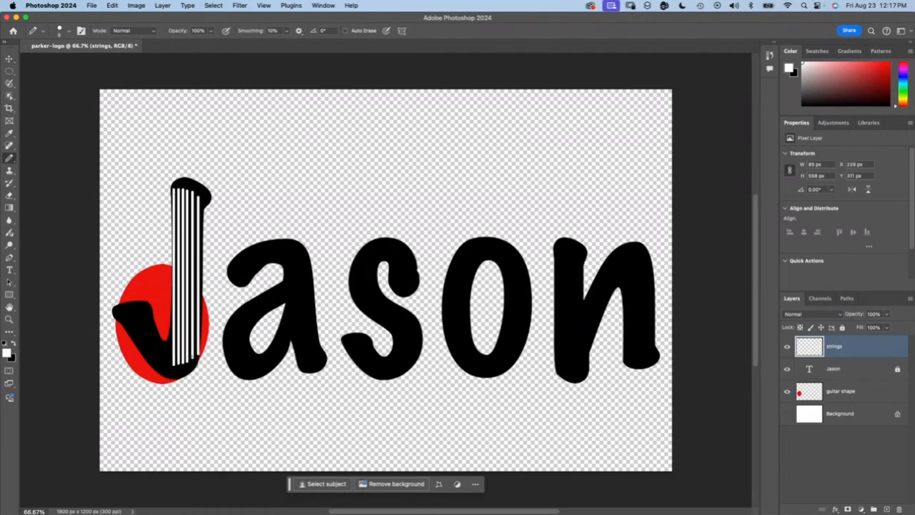
# Step: Extend the lower ends of the two rightmost strings with the Pencil tool to roughly match the other strings
pyautogui.press('super+equal')
pyautogui.press('super+equal')
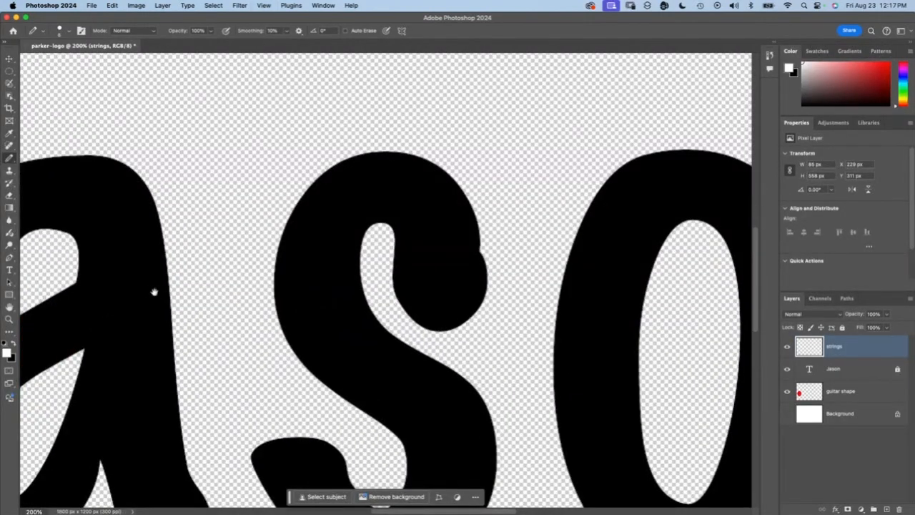
pyautogui.moveTo(135, 298); pyautogui.dragTo(536, 116)
pyautogui.moveTo(399, 176)
pyautogui.mouseDown()
pyautogui.moveTo(453, 188)
pyautogui.moveTo(478, 174)
pyautogui.moveTo(471, 177)
pyautogui.mouseUp()
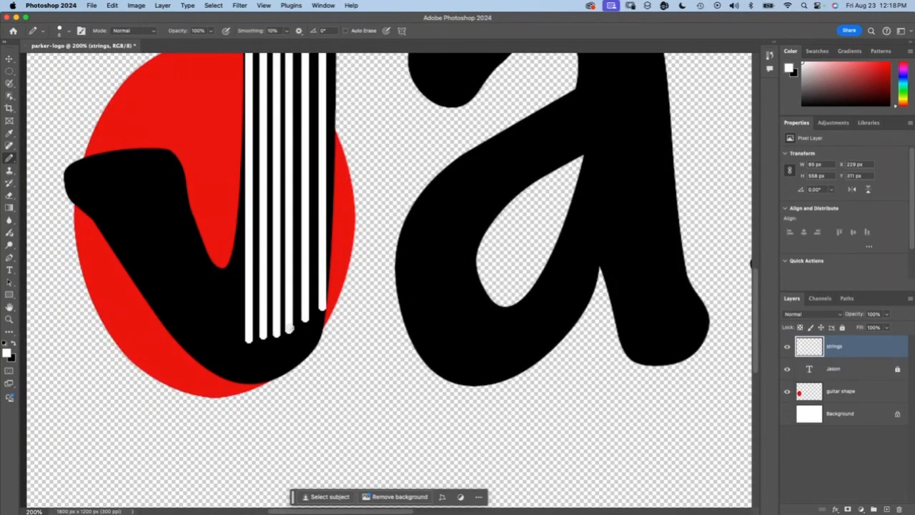
pyautogui.moveTo(303, 319); pyautogui.dragTo(311, 336)
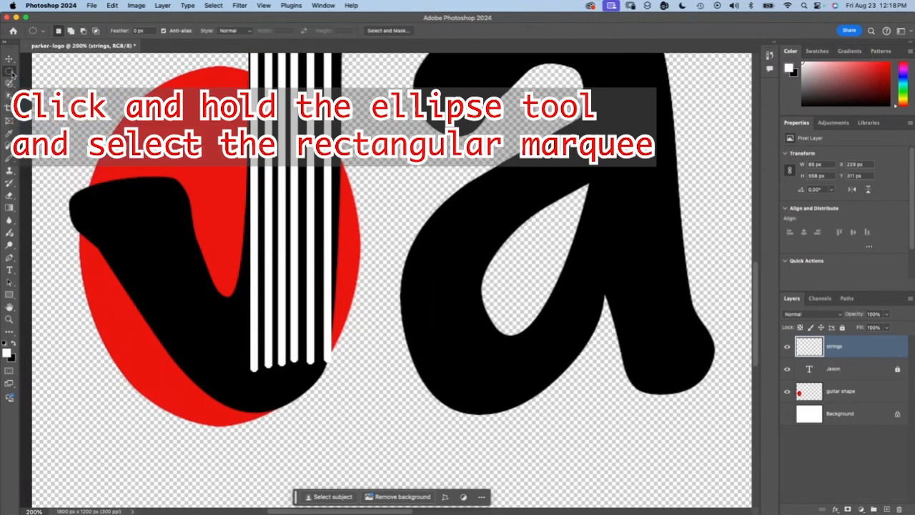
# Step: Select the strings' uneven lower ends with the Rectangular Marquee tool, delete them and clear the selection
pyautogui.click(10, 71)
pyautogui.click(33, 72)
pyautogui.moveTo(240, 362); pyautogui.dragTo(392, 443)
pyautogui.click(411, 423)
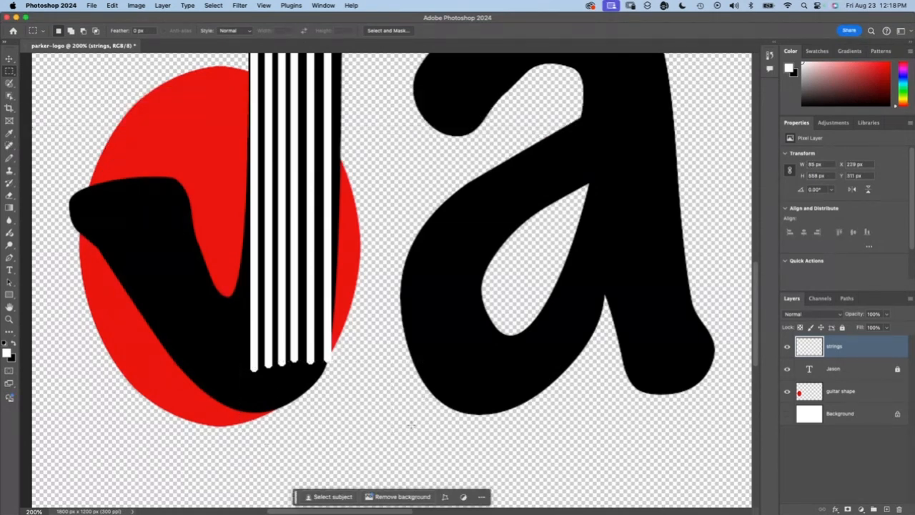
pyautogui.moveTo(243, 353); pyautogui.dragTo(370, 413)
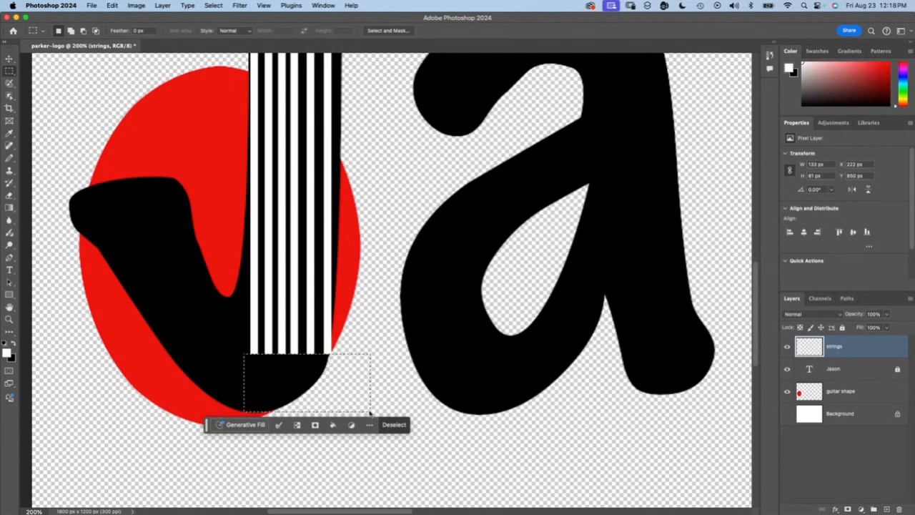
pyautogui.press('BackSpace')
pyautogui.press('super+d')
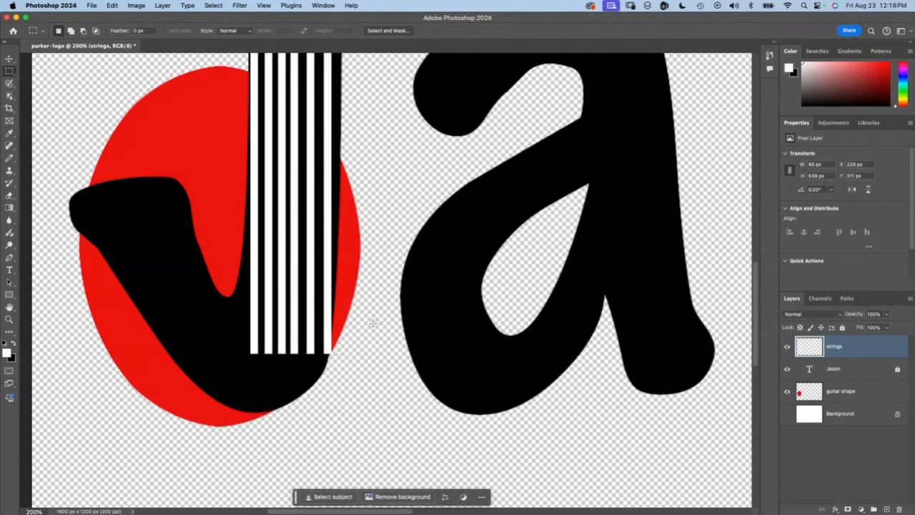
# Step: Select the two rightmost strings with a rectangular marquee and copy them to a new layer
pyautogui.scroll(10, 373, 323)
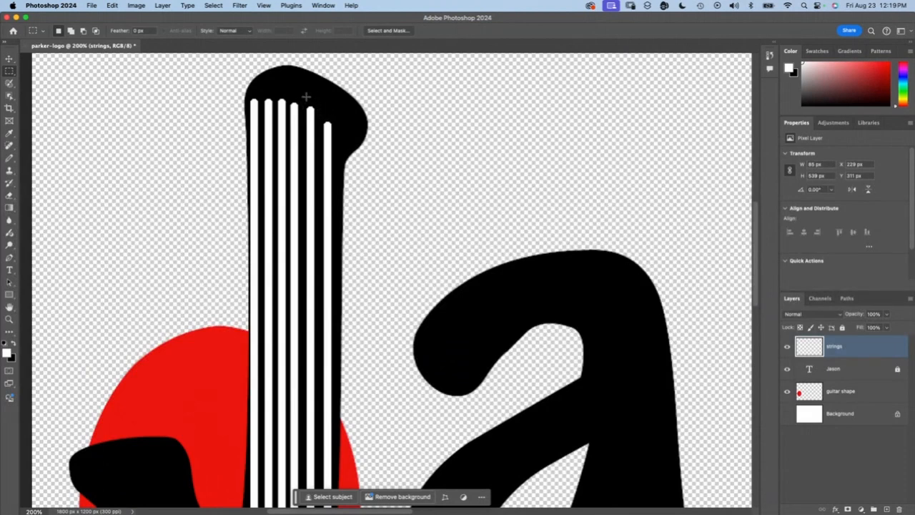
pyautogui.moveTo(303, 98); pyautogui.dragTo(334, 409)
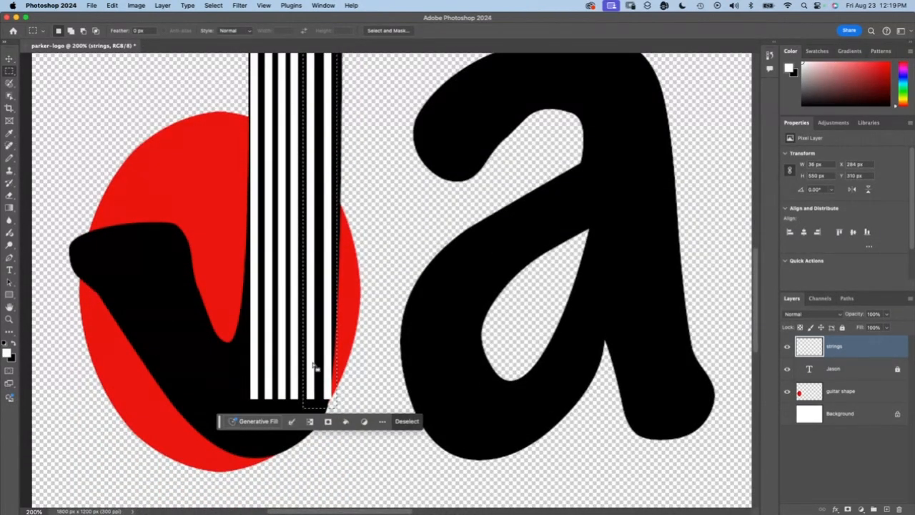
pyautogui.press('super+j')
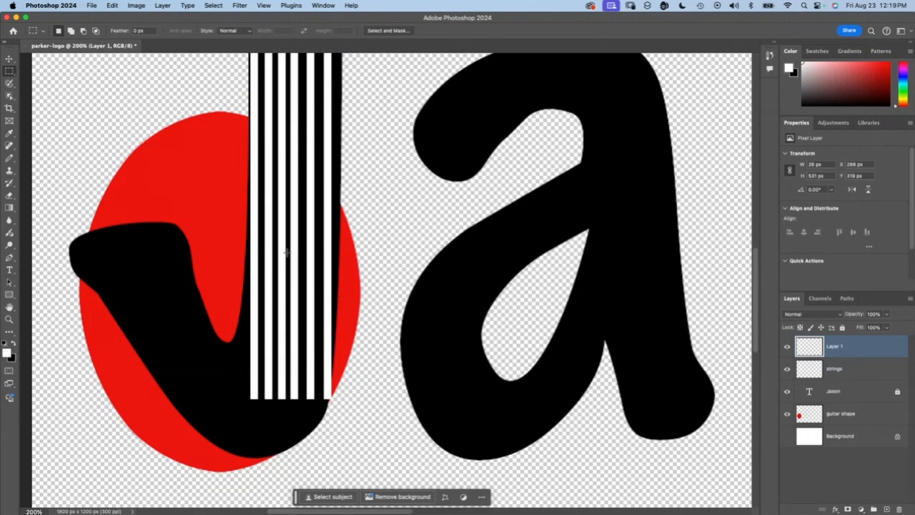
# Step: Move the copied pair of strings a net 5 px to the left with the Move tool
pyautogui.click(8, 59)
pyautogui.hotkey('shift', 'Right')
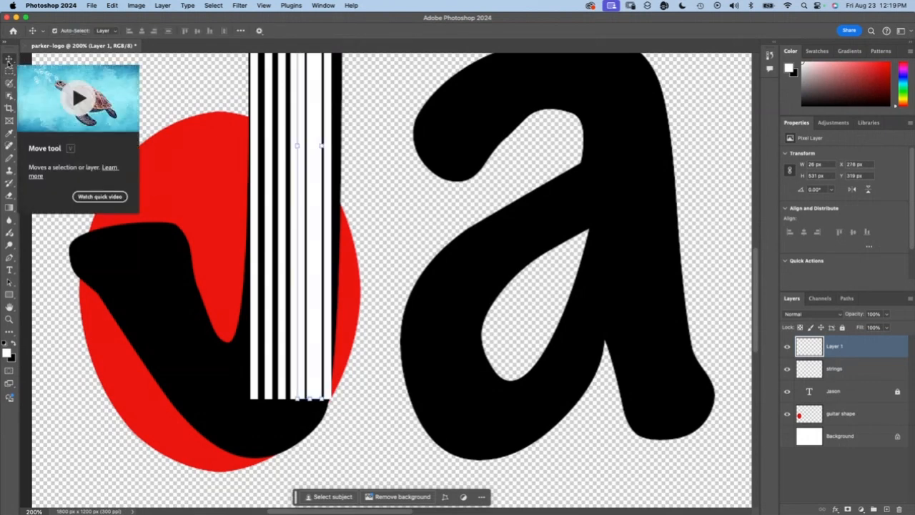
pyautogui.press('Right')
pyautogui.press('Right')
pyautogui.press('Right')
pyautogui.press('Right')
pyautogui.press('Right')
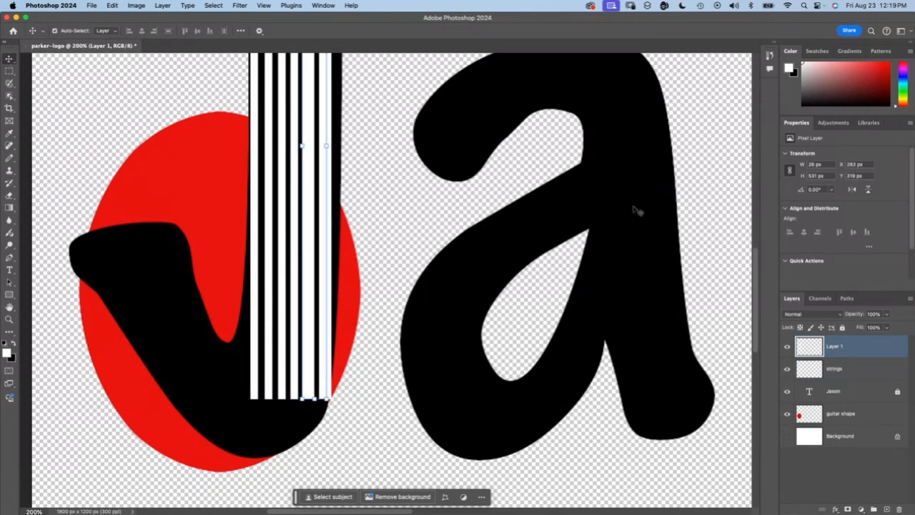
# Step: Hide Layer 1 and erase the lower parts of the two rightmost strings on the "strings" layer with a 25 px eraser
pyautogui.click(787, 347)
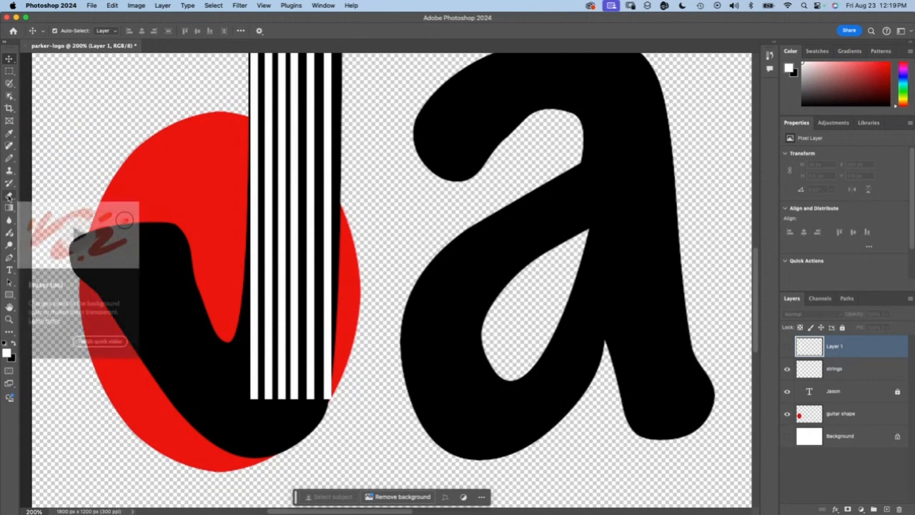
pyautogui.click(9, 195)
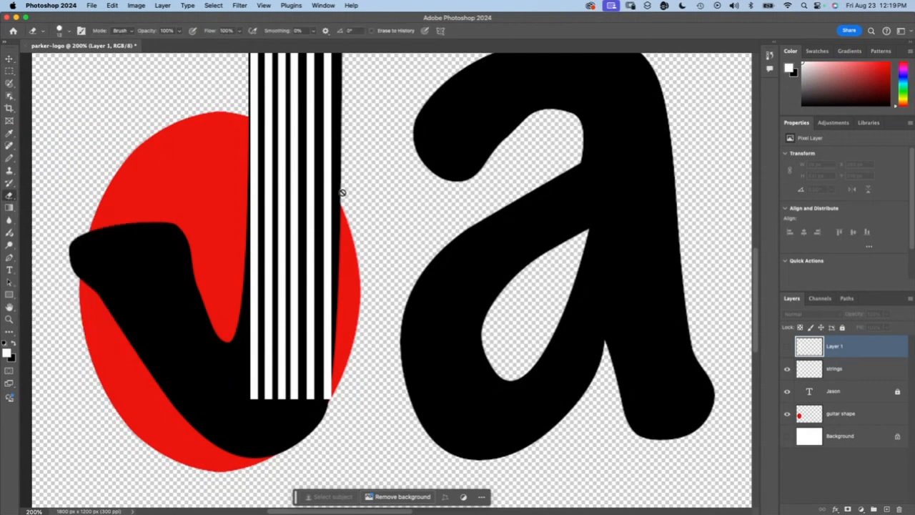
pyautogui.click(815, 370)
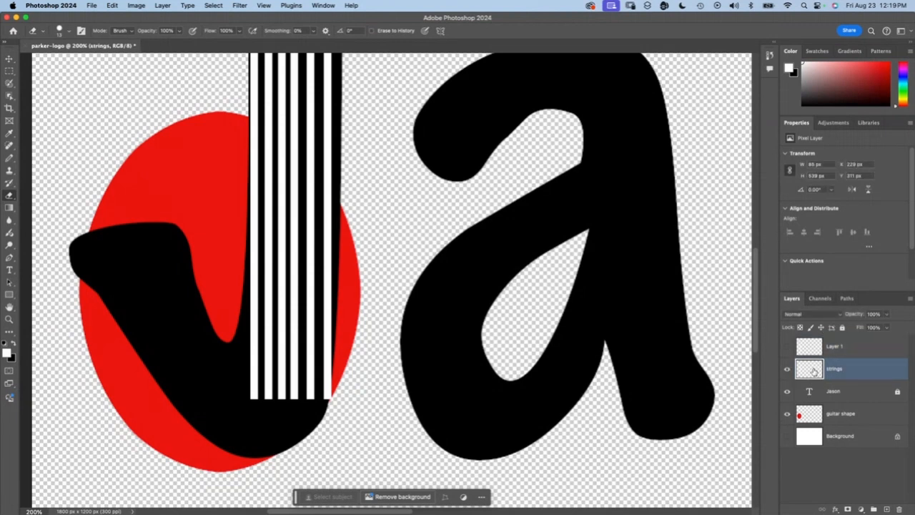
pyautogui.press(']')
pyautogui.press(']')
pyautogui.press(']')
pyautogui.moveTo(330, 131)
pyautogui.mouseDown()
pyautogui.moveTo(344, 285)
pyautogui.moveTo(338, 353)
pyautogui.moveTo(346, 374)
pyautogui.moveTo(333, 408)
pyautogui.moveTo(314, 393)
pyautogui.moveTo(320, 349)
pyautogui.moveTo(319, 392)
pyautogui.mouseUp()
pyautogui.press('super+z')
pyautogui.moveTo(315, 335)
pyautogui.mouseDown()
pyautogui.moveTo(311, 425)
pyautogui.moveTo(327, 400)
pyautogui.moveTo(337, 271)
pyautogui.moveTo(330, 178)
pyautogui.moveTo(326, 321)
pyautogui.mouseUp()
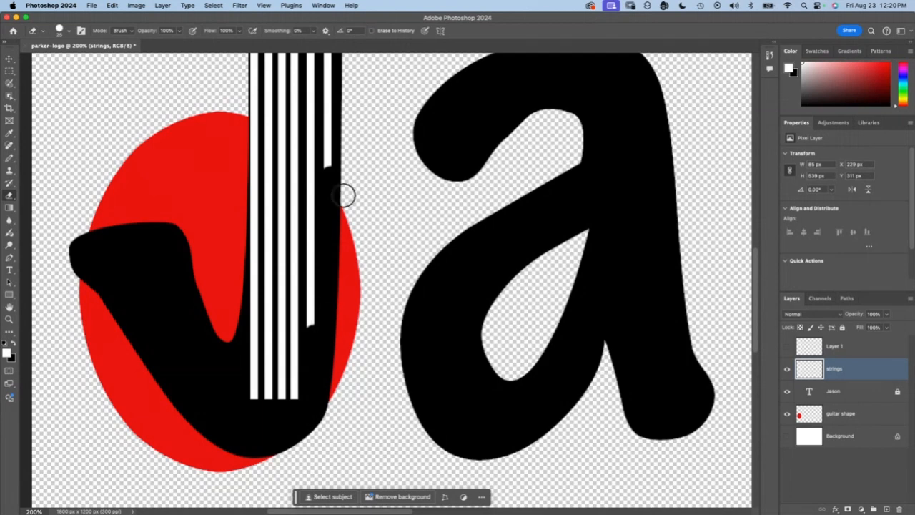
# Step: Erase the remaining parts of the two rightmost strings on the "strings" layer, up to the top of the J
pyautogui.scroll(4, 346, 170)
pyautogui.scroll(5, 346, 170)
pyautogui.keyDown('shift'); pyautogui.click(332, 228); pyautogui.keyUp('shift')
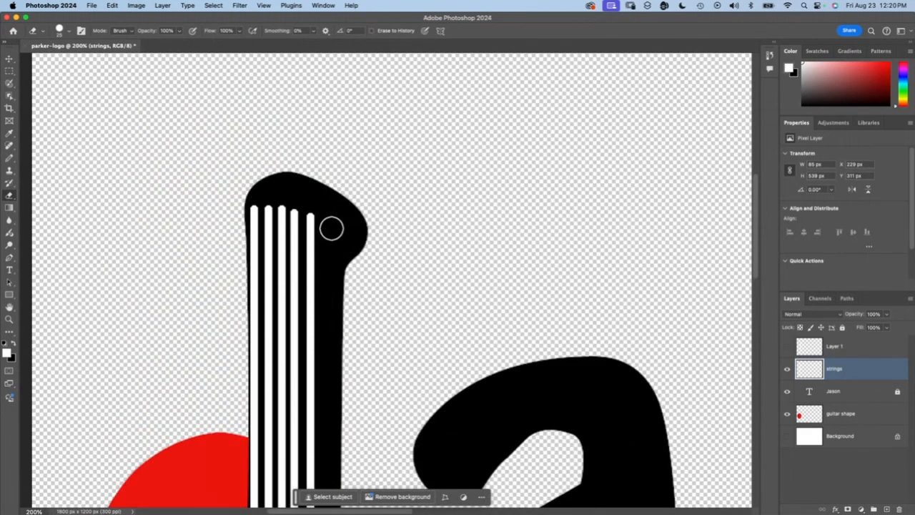
pyautogui.moveTo(331, 248); pyautogui.dragTo(321, 433)
pyautogui.scroll(-5, 325, 433)
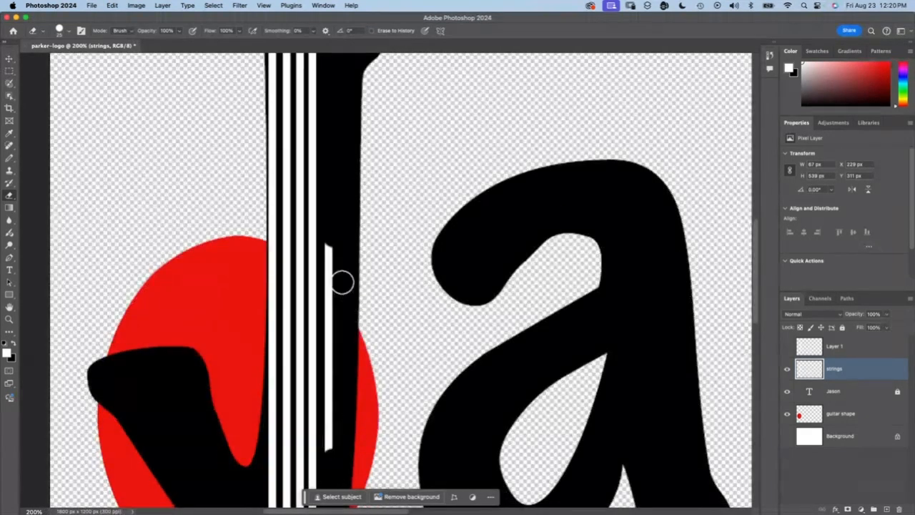
pyautogui.moveTo(336, 240); pyautogui.dragTo(334, 455)
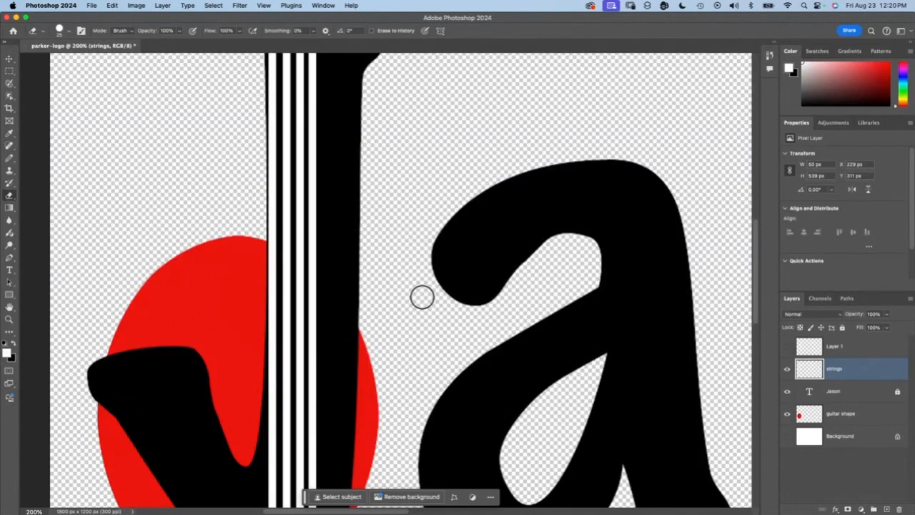
# Step: Show Layer 1 with the copied pair of strings again
pyautogui.scroll(-1, 422, 296)
pyautogui.scroll(-2, 422, 296)
pyautogui.hscroll(2, 422, 296)
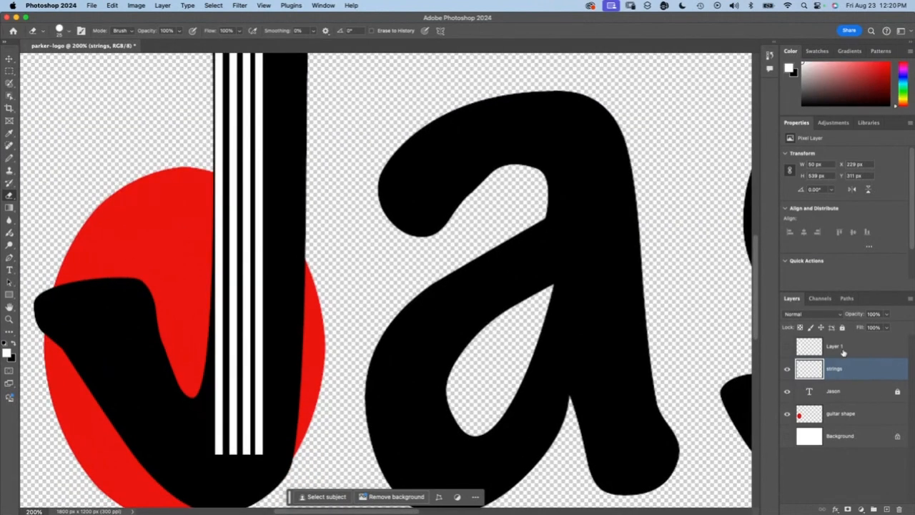
pyautogui.click(788, 346)
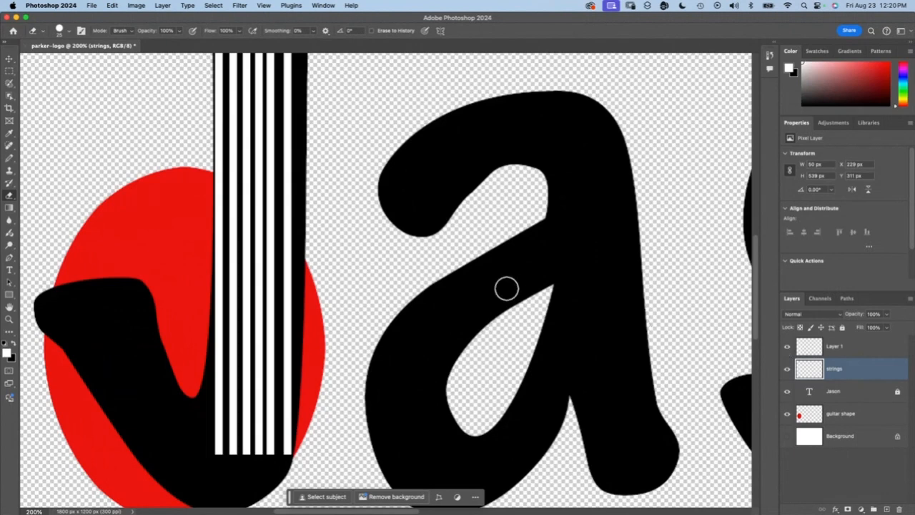
# Step: Merge Layer 1 and the "strings" layer into a single layer
pyautogui.scroll(2, 506, 286)
pyautogui.hscroll(-3, 507, 287)
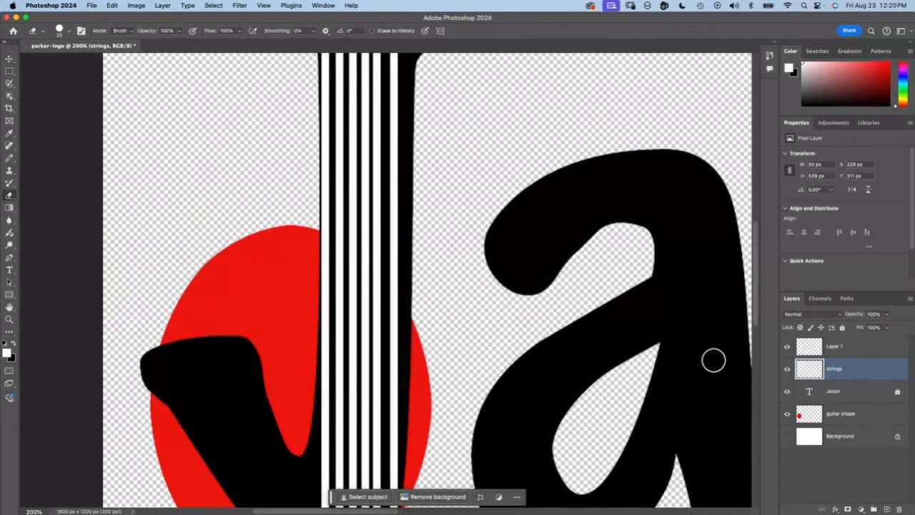
pyautogui.scroll(3, 713, 360)
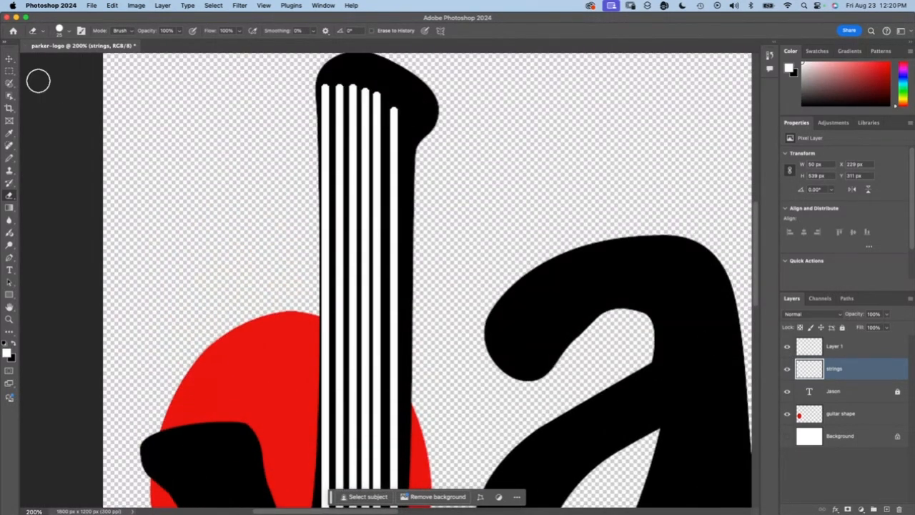
pyautogui.click(10, 58)
pyautogui.click(427, 149)
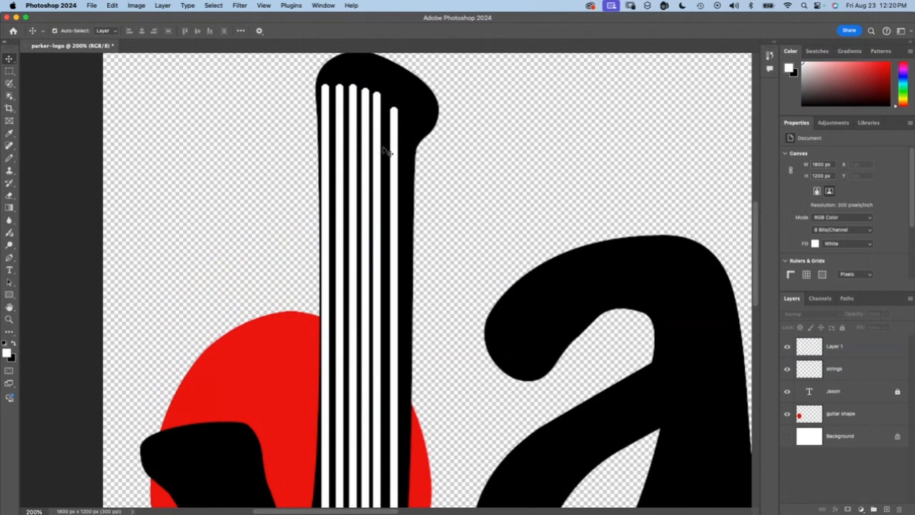
pyautogui.click(838, 346)
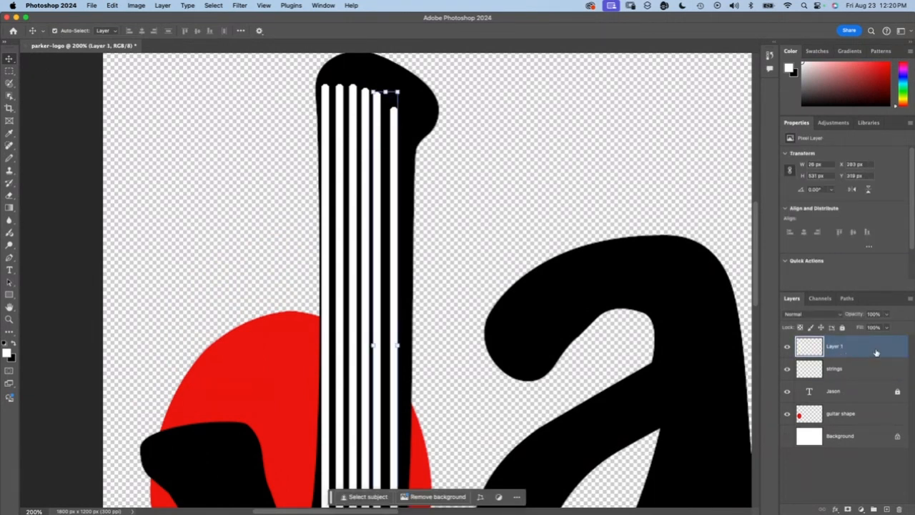
pyautogui.keyDown('shift'); pyautogui.click(860, 367); pyautogui.keyUp('shift')
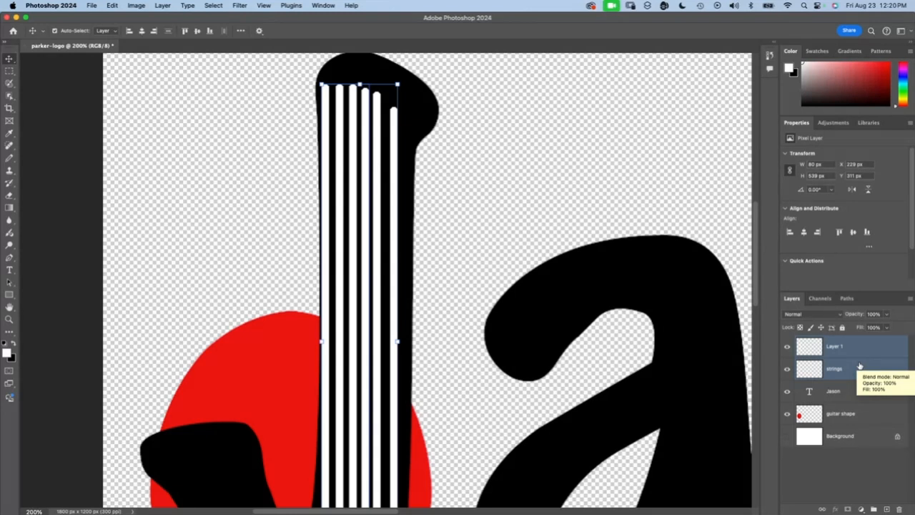
pyautogui.rightClick(860, 366)
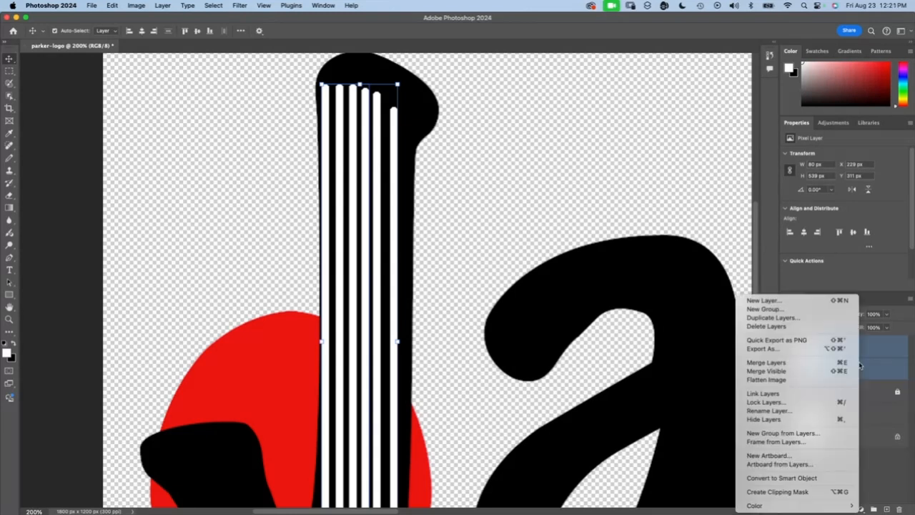
pyautogui.click(897, 371)
pyautogui.click(863, 346)
pyautogui.keyDown('shift'); pyautogui.click(854, 367); pyautogui.keyUp('shift')
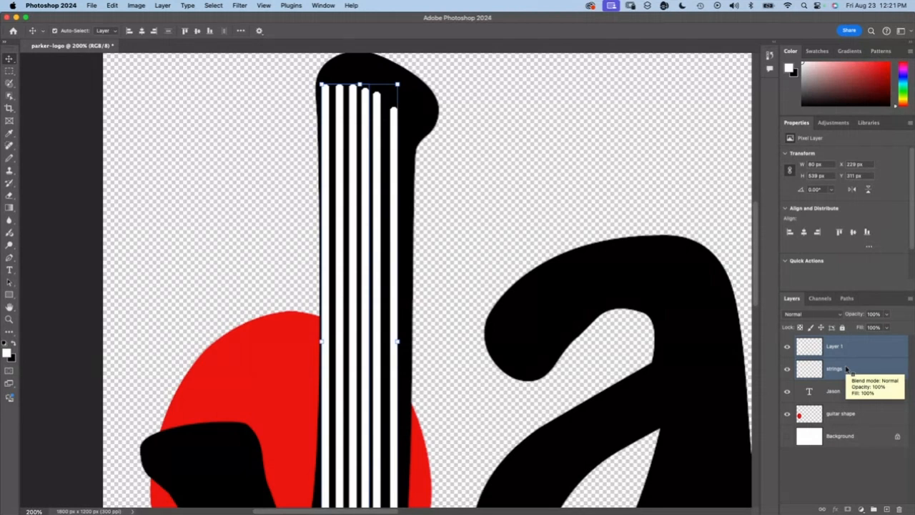
pyautogui.rightClick(847, 369)
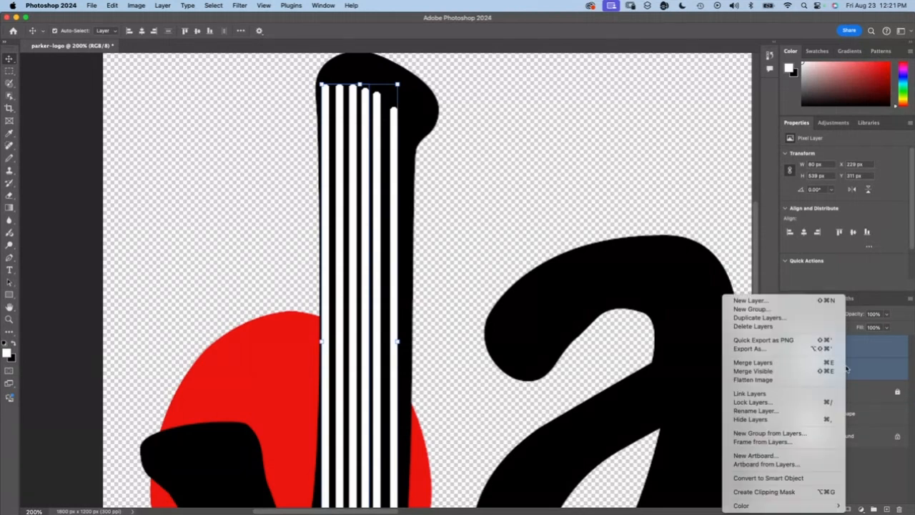
pyautogui.click(786, 362)
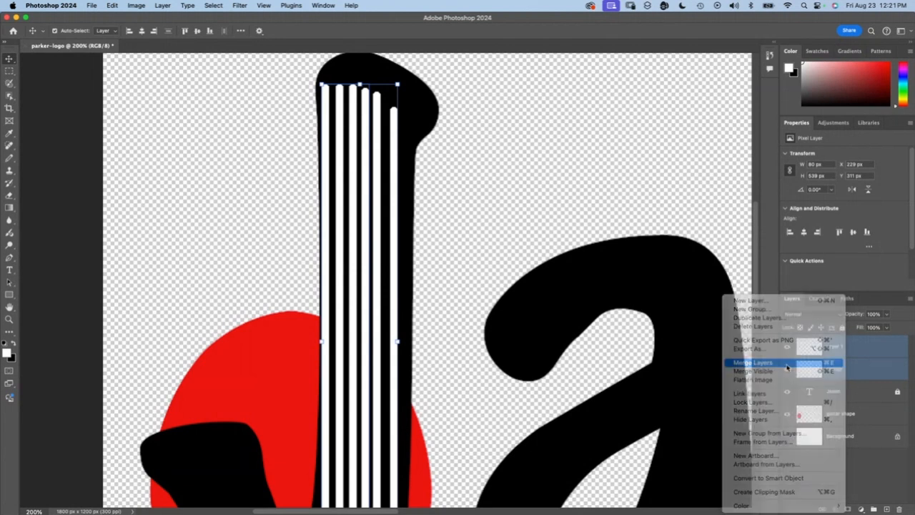
# Step: Rename the merged layer as strings
pyautogui.doubleClick(836, 346)
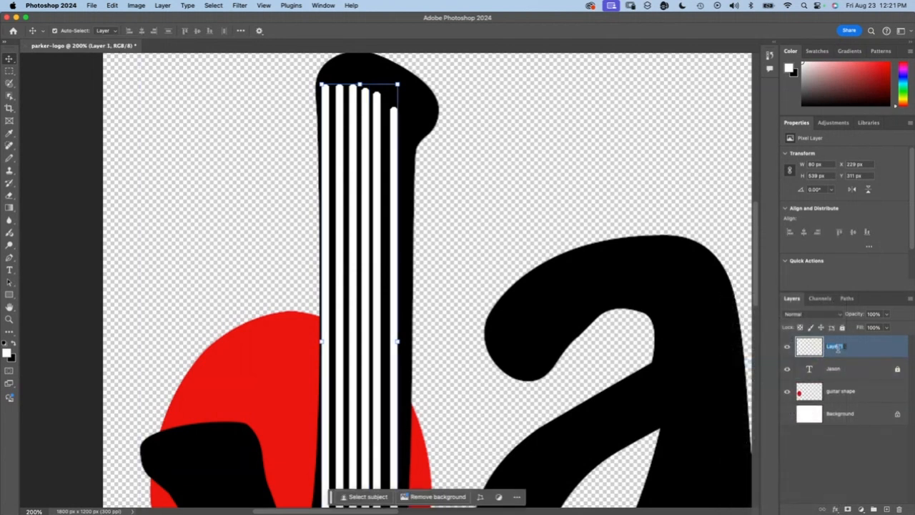
pyautogui.write('strings')
pyautogui.press('Return')
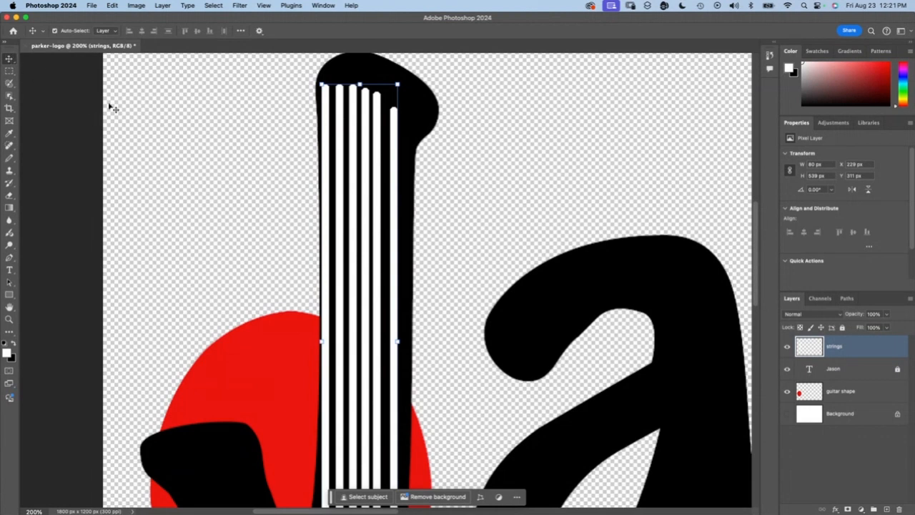
# Step: Move the strings a net 7 px to the right on the J with the Move tool, and deselect the layer
pyautogui.hotkey('shift', 'Right')
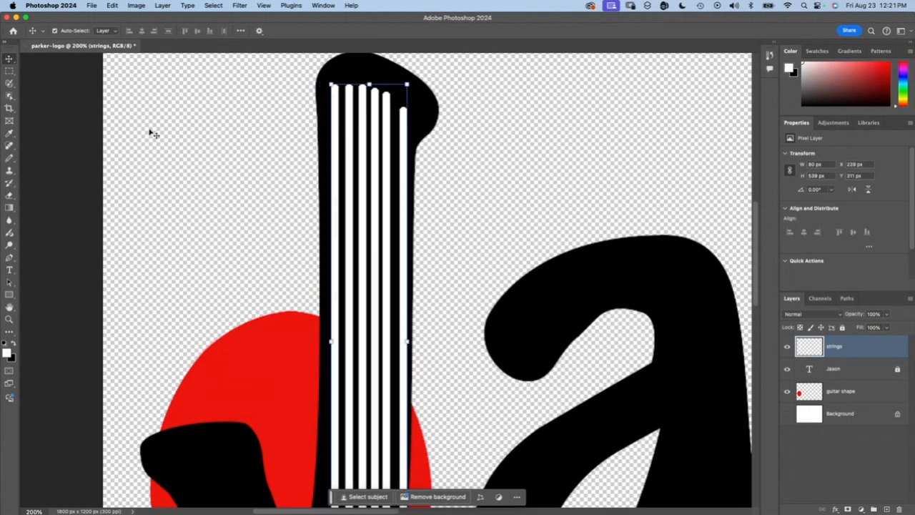
pyautogui.press('Left')
pyautogui.press('Left')
pyautogui.press('Left')
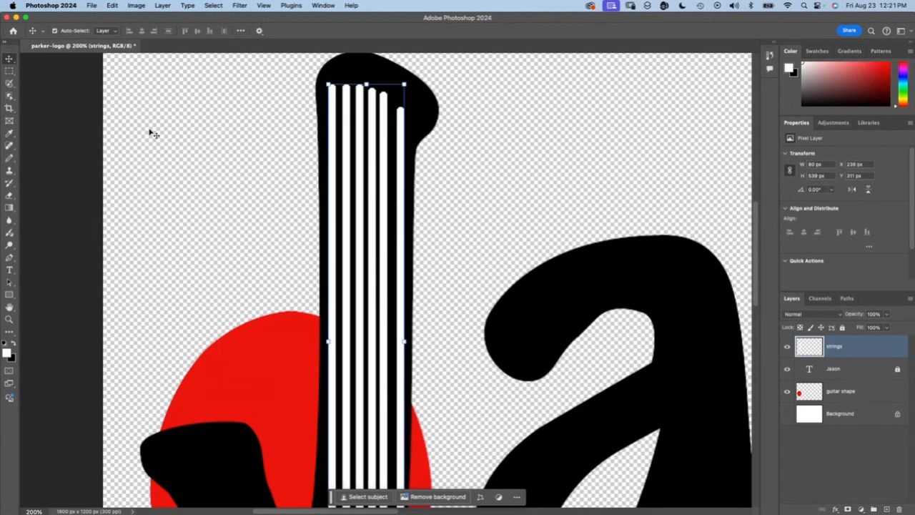
pyautogui.click(179, 121)
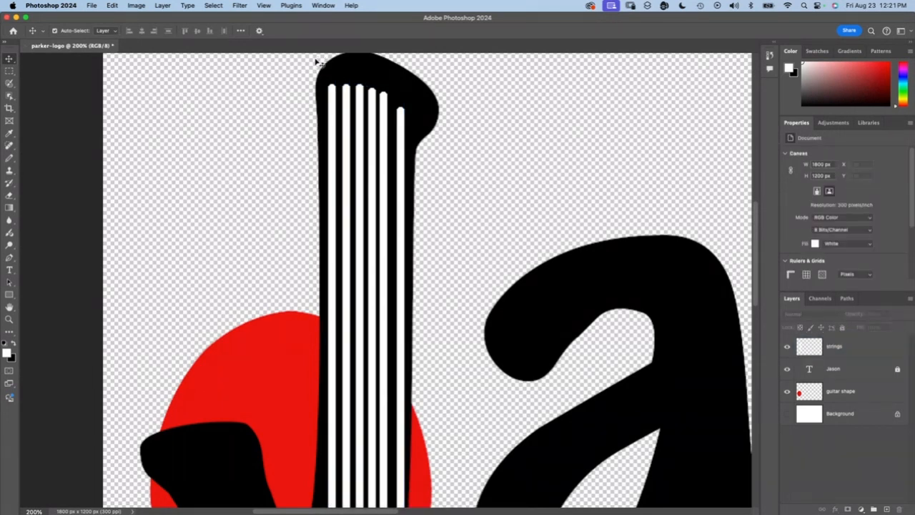
# Step: Delete the uneven upper ends of the strings on the "strings" layer within a rectangular selection about 131 by 56 px, and deselect
pyautogui.press('m')
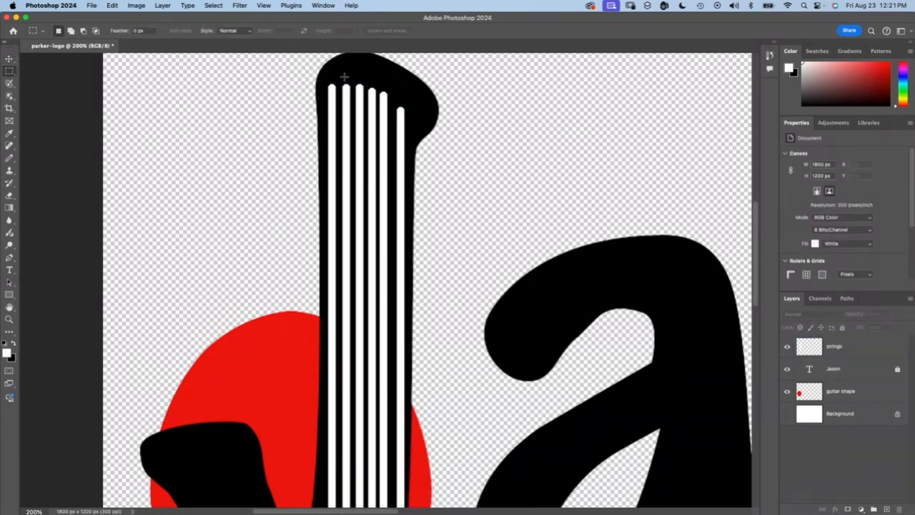
pyautogui.moveTo(311, 64); pyautogui.dragTo(436, 120)
pyautogui.click(810, 349)
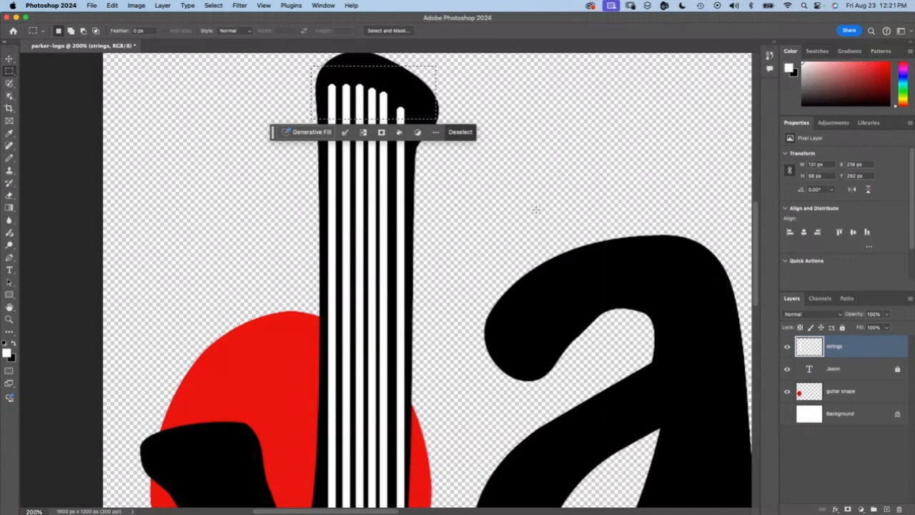
pyautogui.press('Delete')
pyautogui.press('super+d')
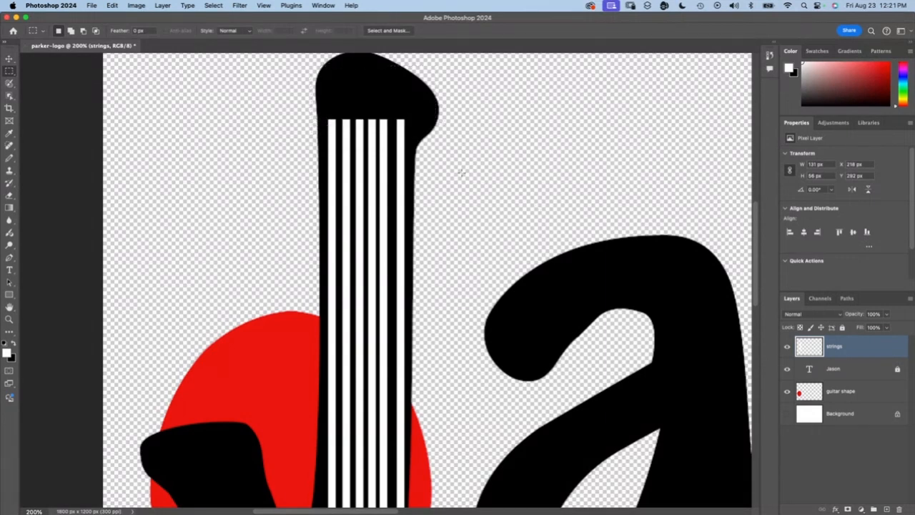
# Step: Move the strings a net 5 px to the left on the J
pyautogui.scroll(-5, 461, 172)
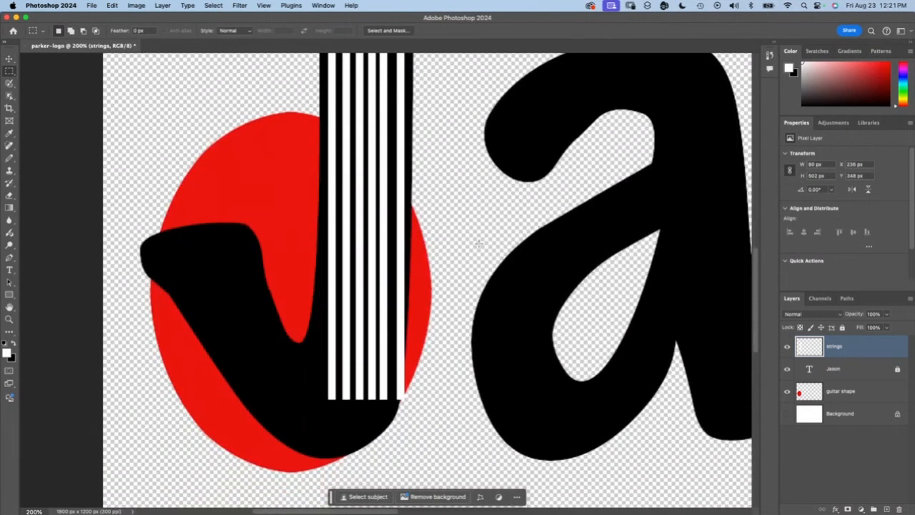
pyautogui.press('v')
pyautogui.hotkey('shift', 'Left')
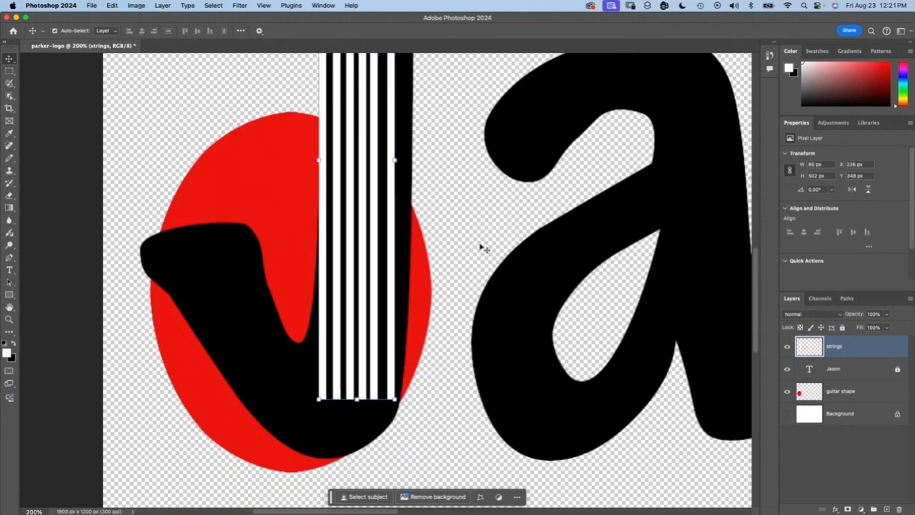
pyautogui.press('Right')
pyautogui.press('Right')
pyautogui.press('Right')
pyautogui.press('Right')
pyautogui.press('Right')
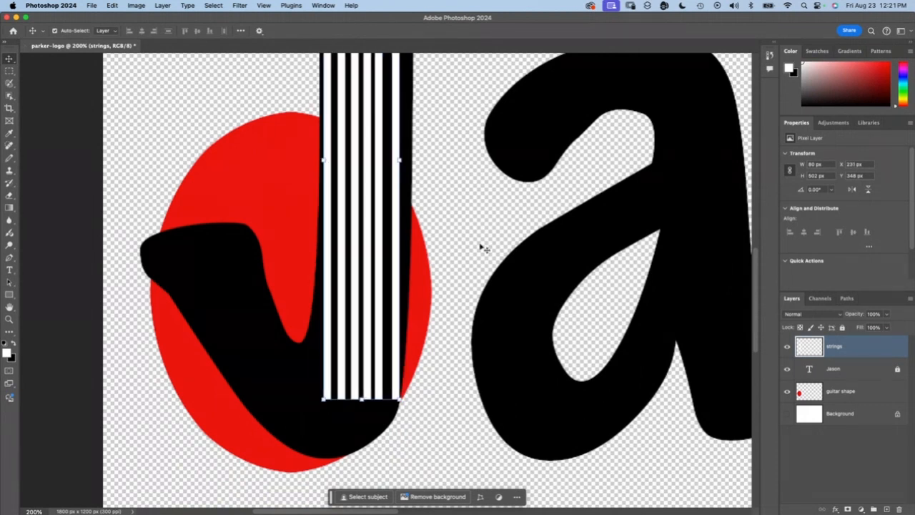
# Step: Scale the strings proportionally to about 91% so they fit within the width of the J's stem
pyautogui.keyDown('shift'); pyautogui.click(399, 401); pyautogui.keyUp('shift')
pyautogui.moveTo(400, 400)
pyautogui.mouseDown()
pyautogui.moveTo(396, 376)
pyautogui.moveTo(397, 387)
pyautogui.mouseUp()
pyautogui.scroll(5, 460, 249)
pyautogui.scroll(3, 460, 248)
pyautogui.moveTo(384, 214)
pyautogui.mouseDown()
pyautogui.moveTo(403, 213)
pyautogui.moveTo(387, 214)
pyautogui.mouseUp()
pyautogui.moveTo(399, 385); pyautogui.dragTo(372, 363)
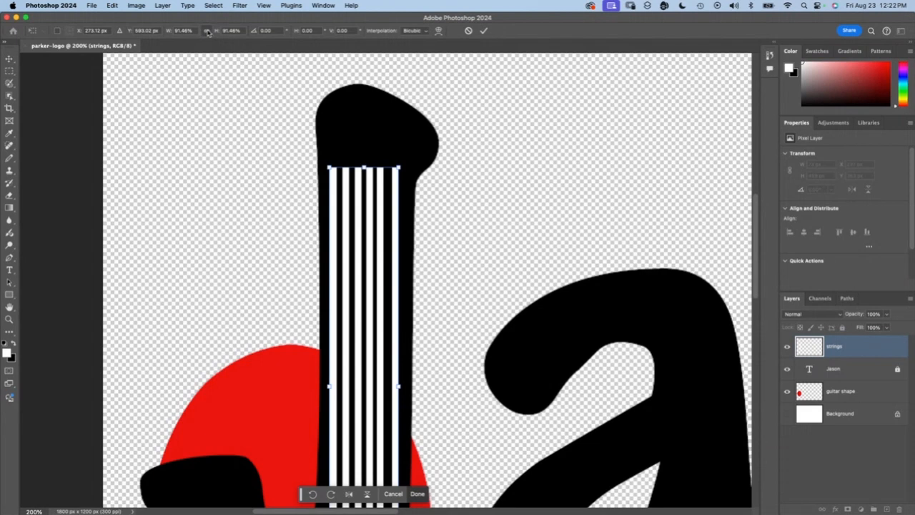
# Step: Stretch the strings vertically at both ends to about 545 px tall without changing their width, and apply the transform
pyautogui.moveTo(364, 167); pyautogui.dragTo(364, 119)
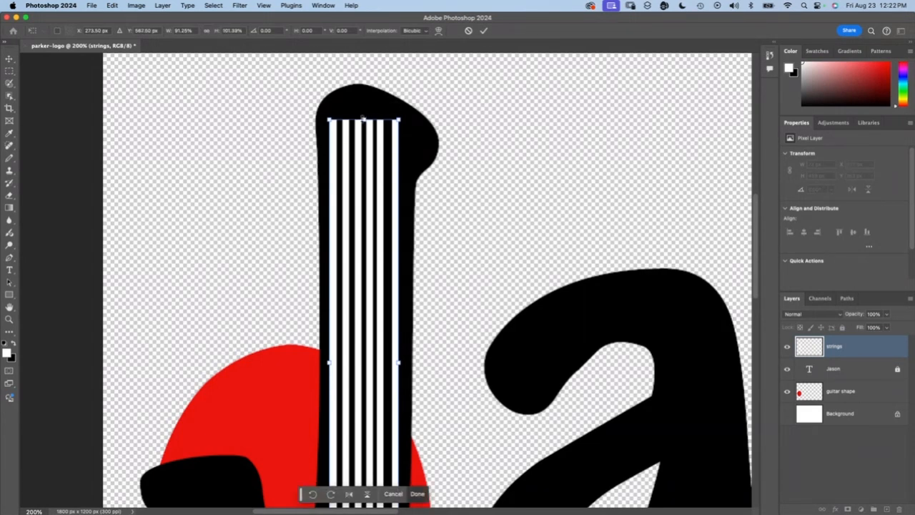
pyautogui.scroll(-10, 373, 384)
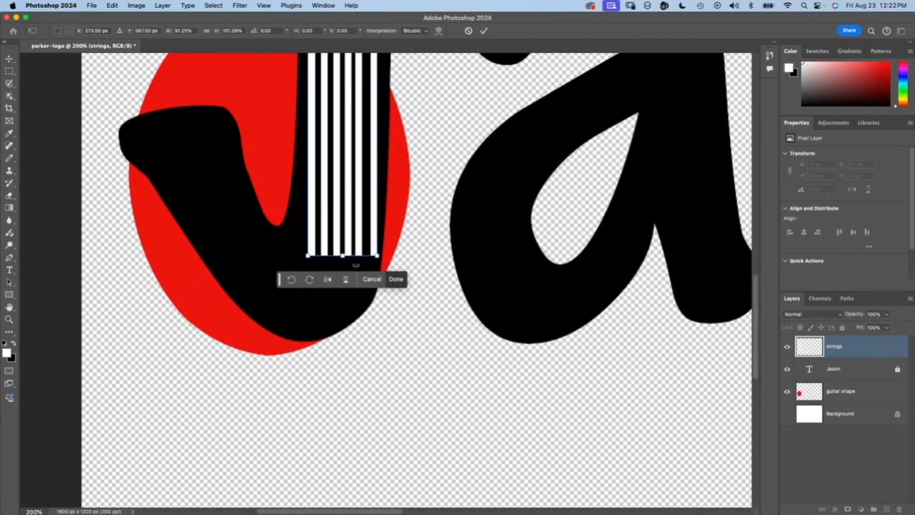
pyautogui.moveTo(341, 256); pyautogui.dragTo(342, 290)
pyautogui.click(396, 314)
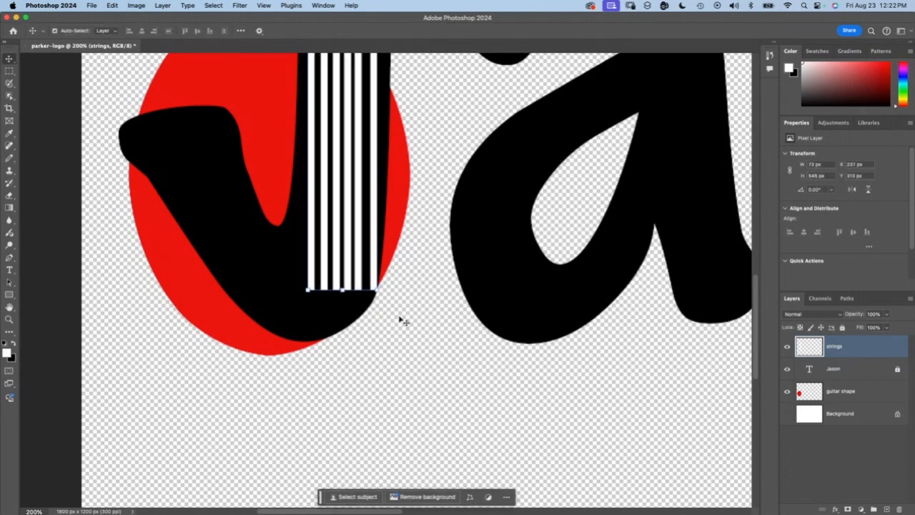
# Step: Examine the fit of the resized strings along the whole length of the J's stem
pyautogui.scroll(10, 403, 321)
pyautogui.hscroll(-3, 403, 321)
pyautogui.scroll(8, 402, 321)
pyautogui.hscroll(-7, 403, 320)
pyautogui.hscroll(6, 402, 320)
pyautogui.scroll(-10, 403, 321)
pyautogui.scroll(-3, 402, 321)
pyautogui.hscroll(2, 403, 320)
pyautogui.click(402, 320)
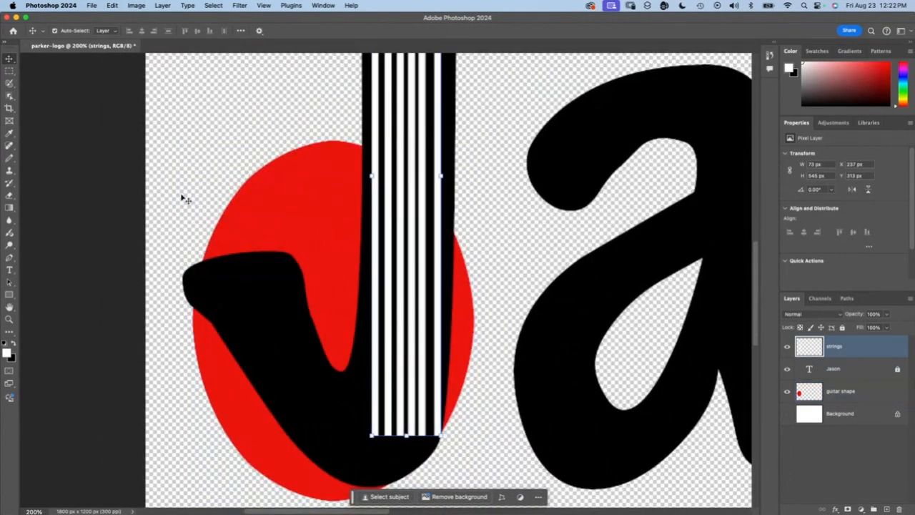
# Step: Make three circular selections about 31 px wide in a triangular arrangement on the J's hook with the Elliptical Marquee tool, and centre them there
pyautogui.click(9, 70)
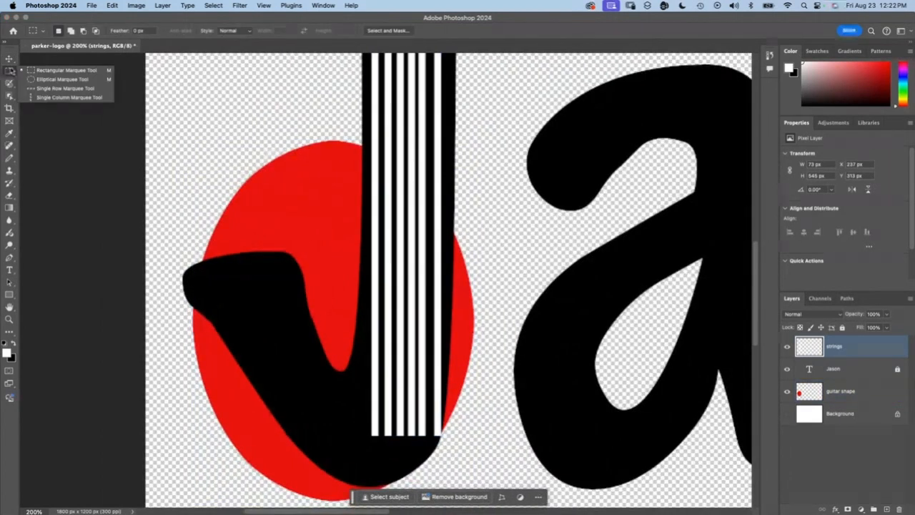
pyautogui.click(62, 80)
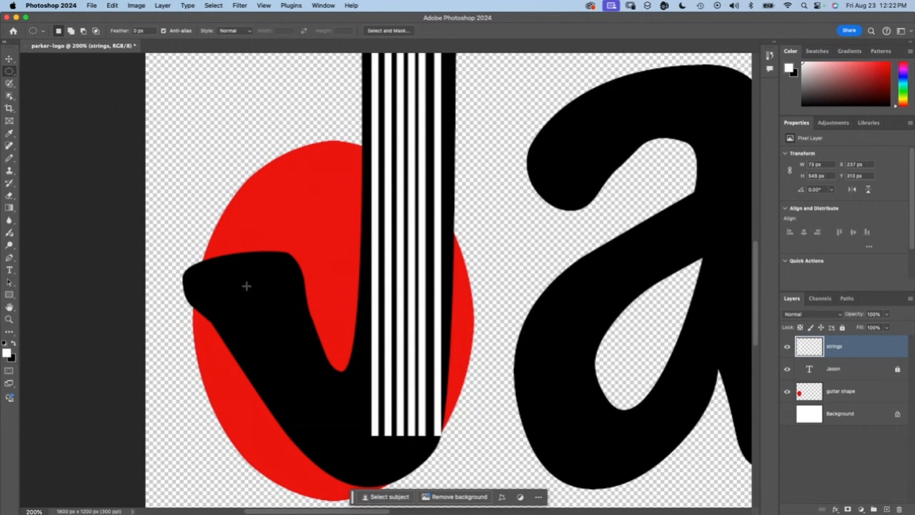
pyautogui.moveTo(228, 278); pyautogui.dragTo(259, 308)
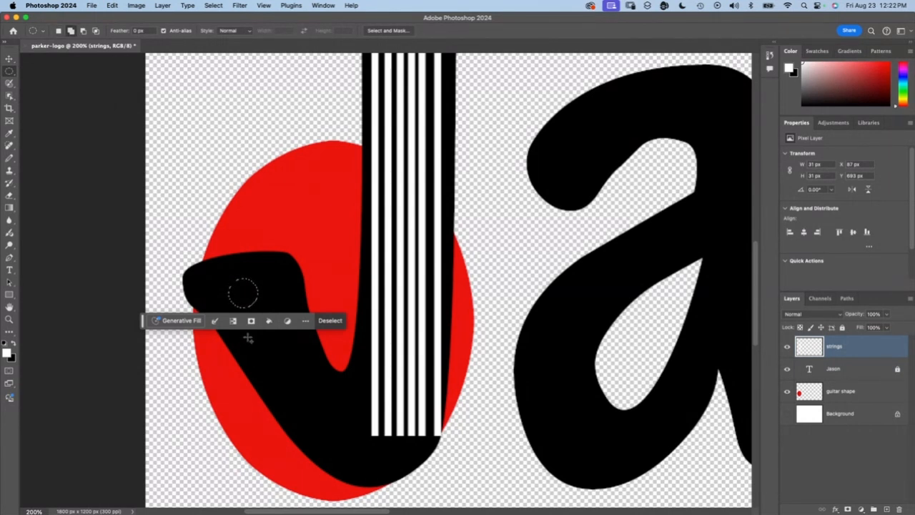
pyautogui.moveTo(246, 336); pyautogui.dragTo(278, 365)
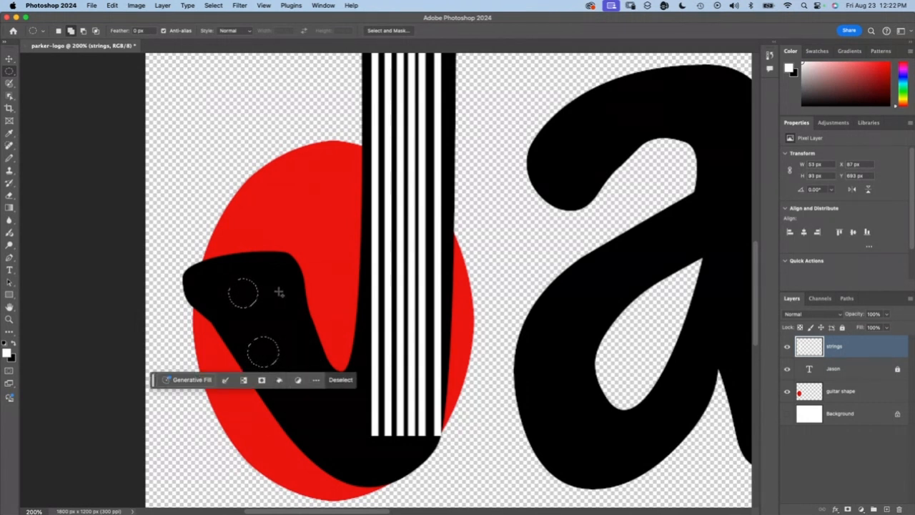
pyautogui.moveTo(271, 290); pyautogui.dragTo(302, 318)
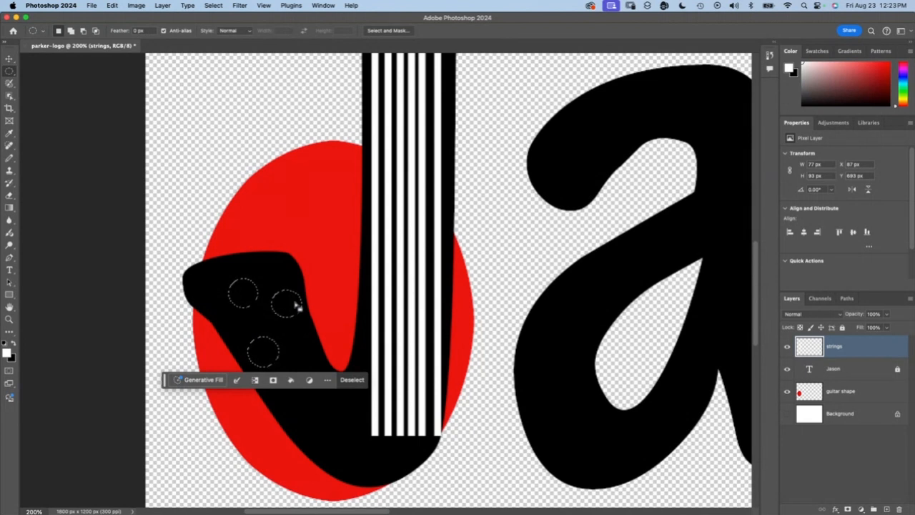
pyautogui.moveTo(276, 334); pyautogui.dragTo(285, 307)
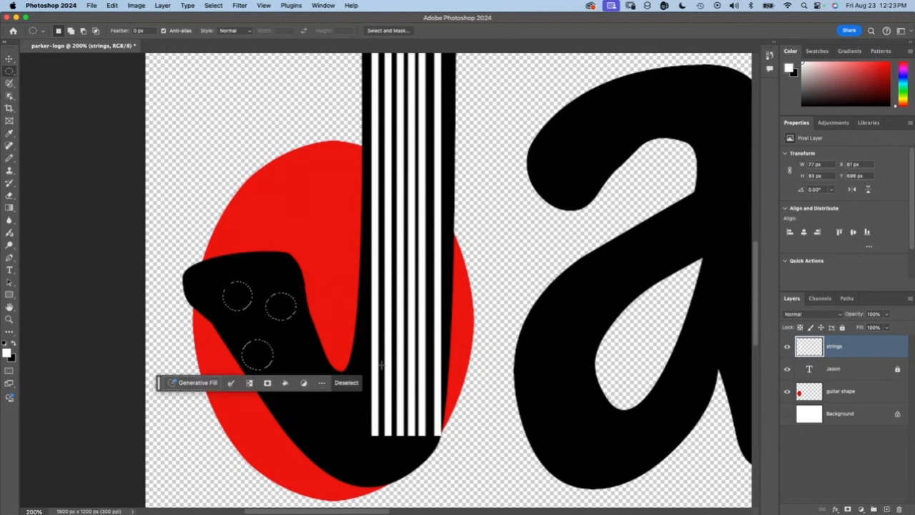
# Step: Stroke the three circular selections with a 4 px white line located outside the selection edges
pyautogui.click(112, 5)
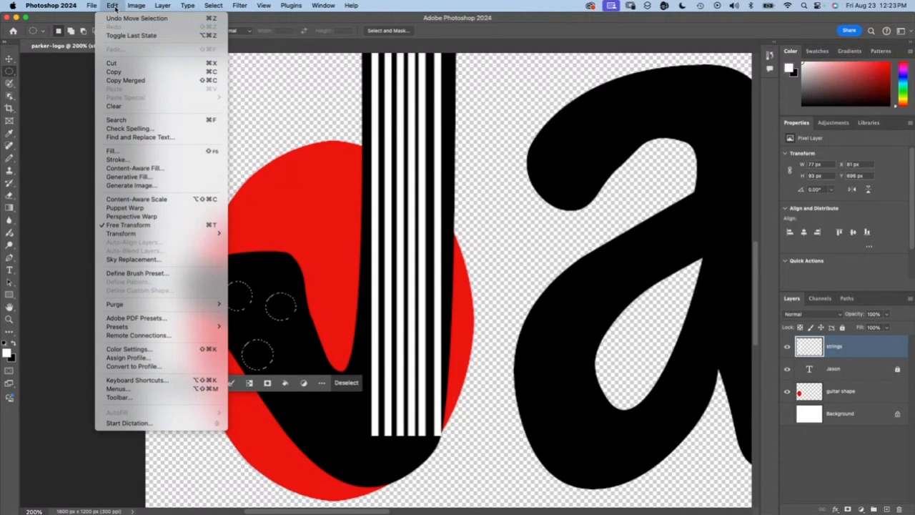
pyautogui.click(130, 163)
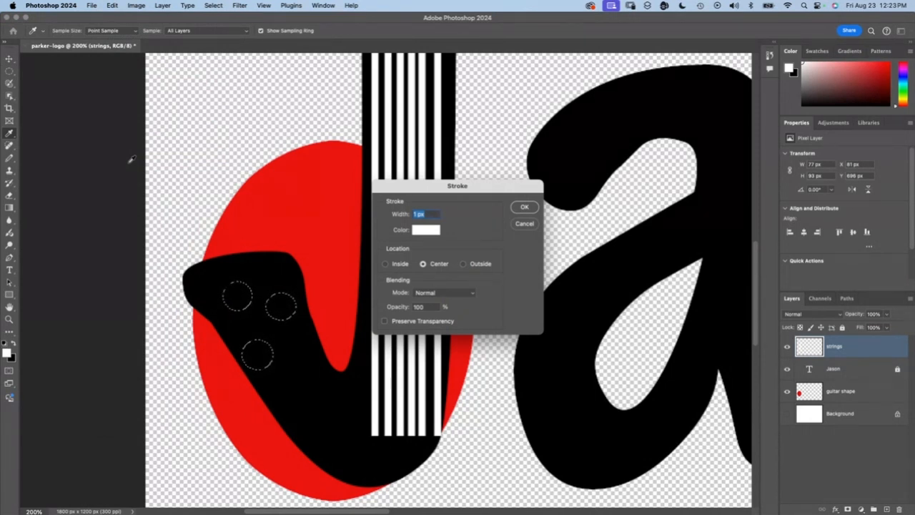
pyautogui.write('4')
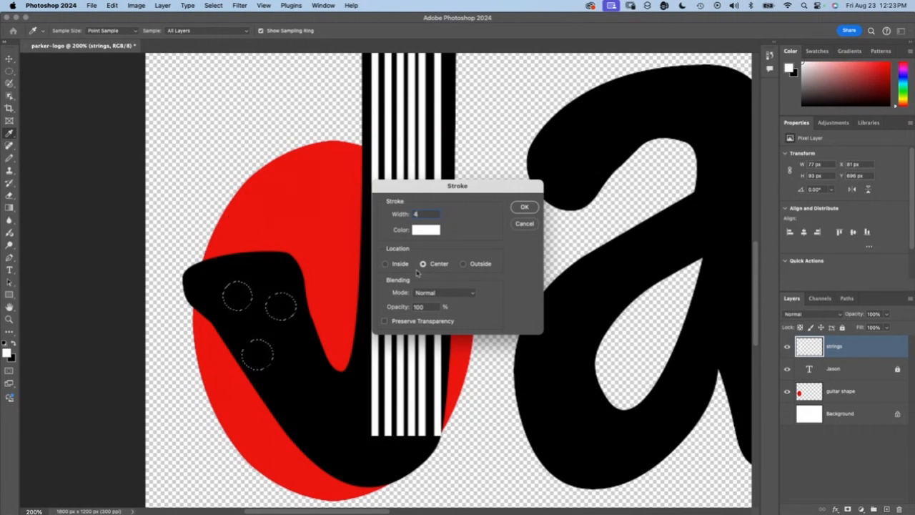
pyautogui.click(463, 264)
pyautogui.click(523, 206)
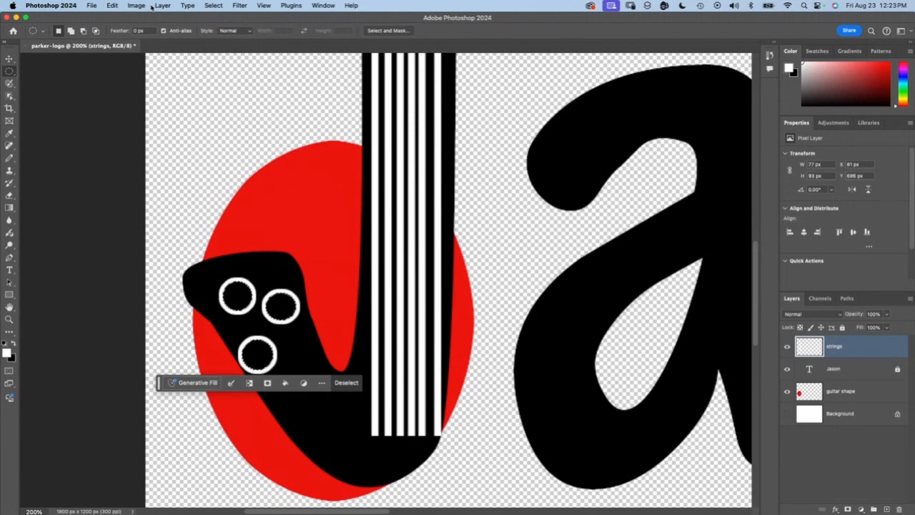
# Step: Fill the three circular selections on the J's hook with red at 100% opacity in Normal mode, and deselect them
pyautogui.click(114, 5)
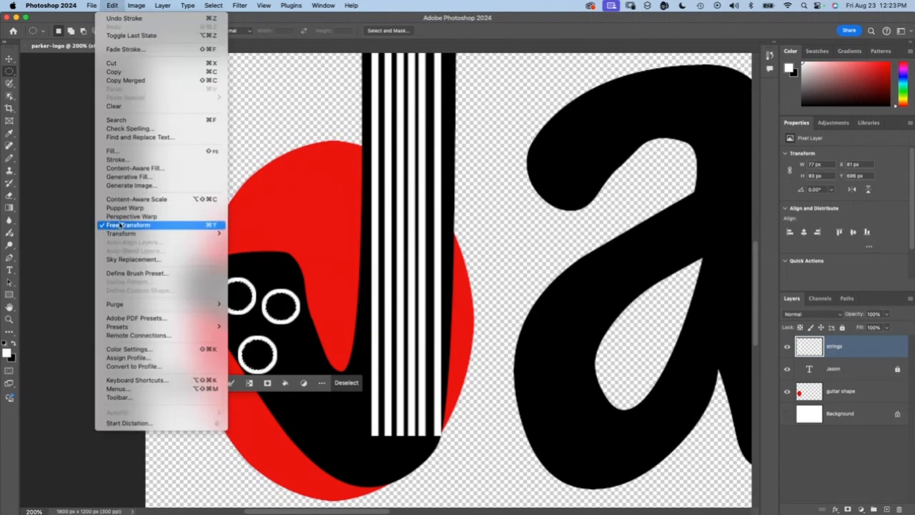
pyautogui.click(126, 151)
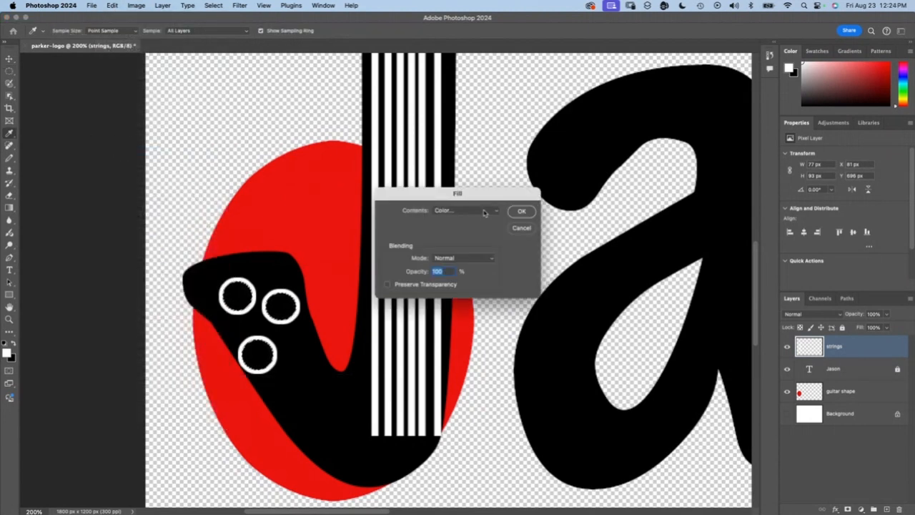
pyautogui.click(518, 214)
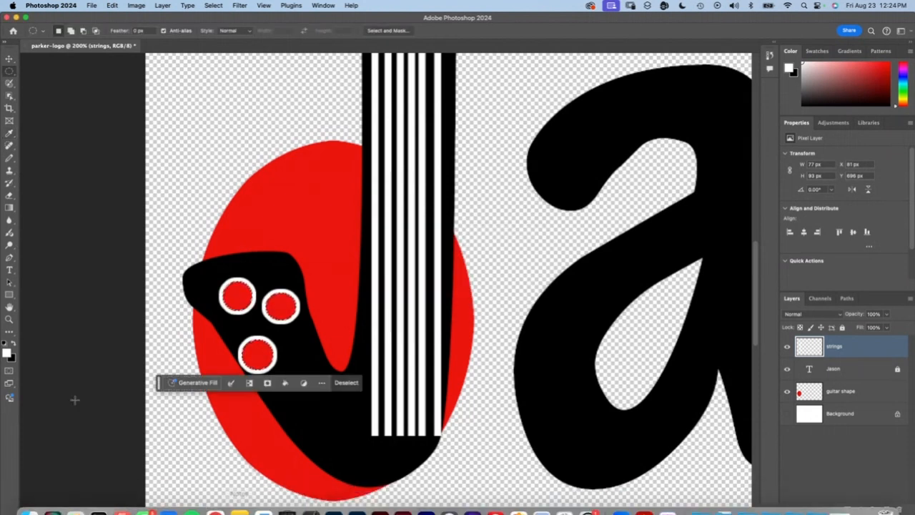
pyautogui.press('super+d')
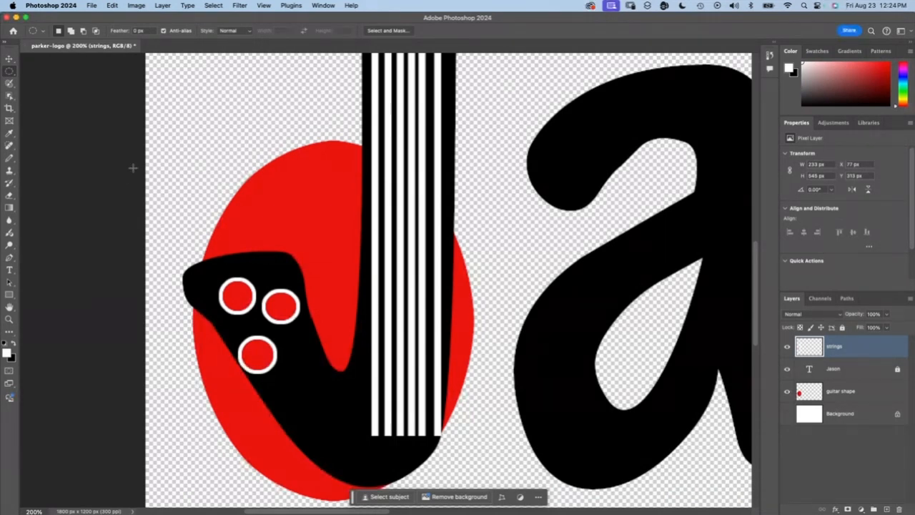
# Step: Make six small square selections following the curve above the J's top with the Rectangular Marquee tool, about 99 px across in total
pyautogui.scroll(5, 132, 168)
pyautogui.scroll(3, 132, 168)
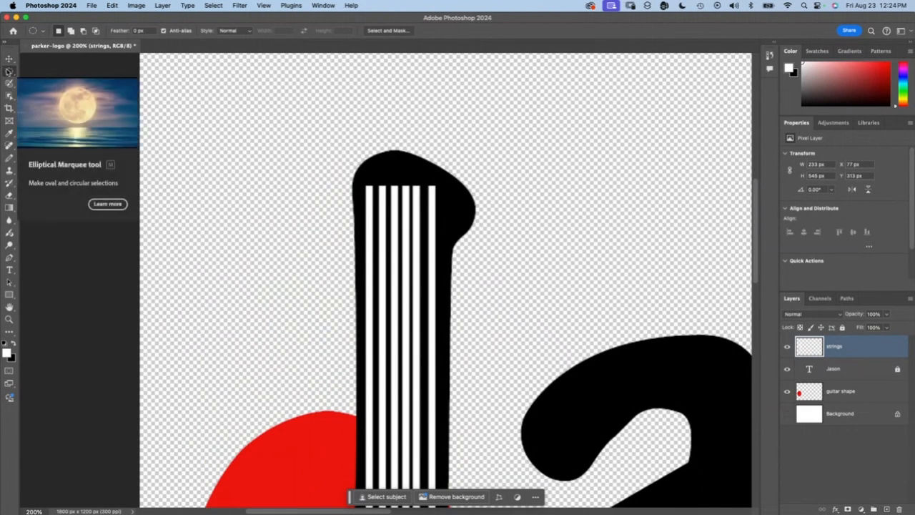
pyautogui.rightClick(9, 72)
pyautogui.click(28, 73)
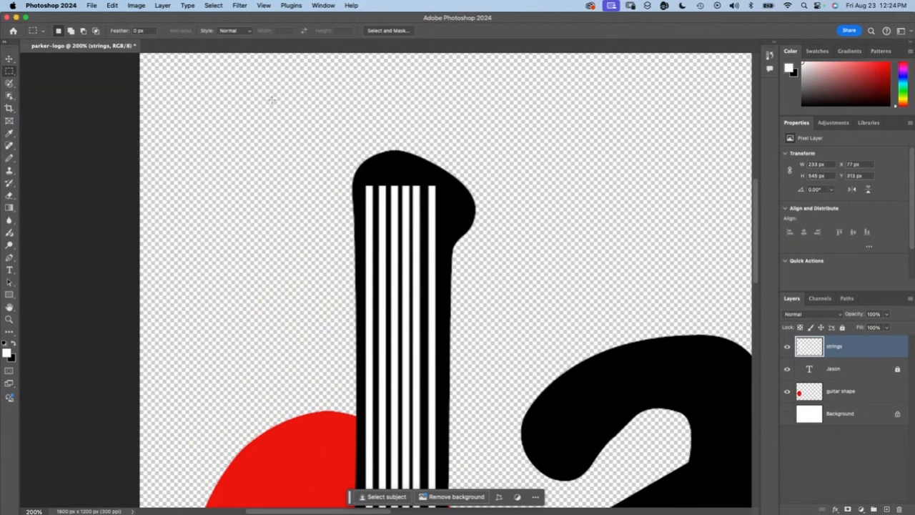
pyautogui.moveTo(362, 135)
pyautogui.mouseDown()
pyautogui.moveTo(378, 149)
pyautogui.moveTo(423, 140)
pyautogui.moveTo(430, 152)
pyautogui.mouseUp()
pyautogui.press('shift')
pyautogui.press('super+z')
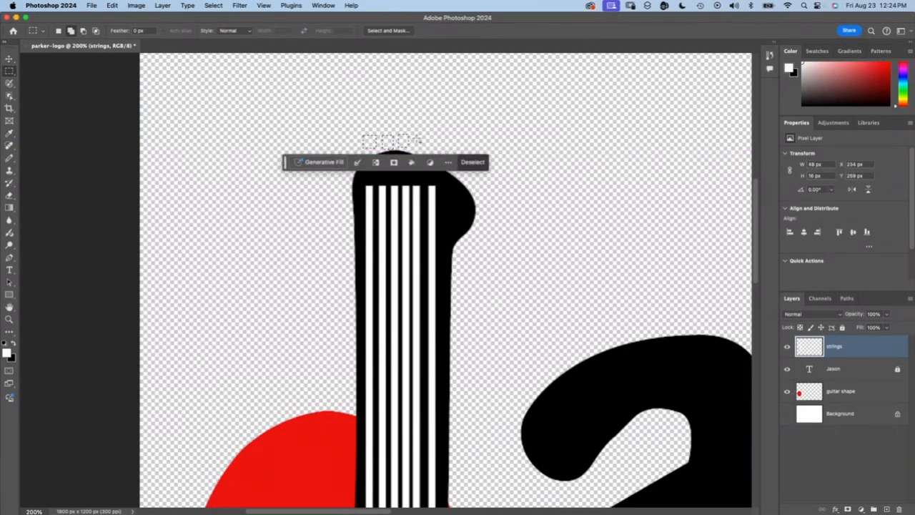
pyautogui.moveTo(416, 137); pyautogui.dragTo(458, 170)
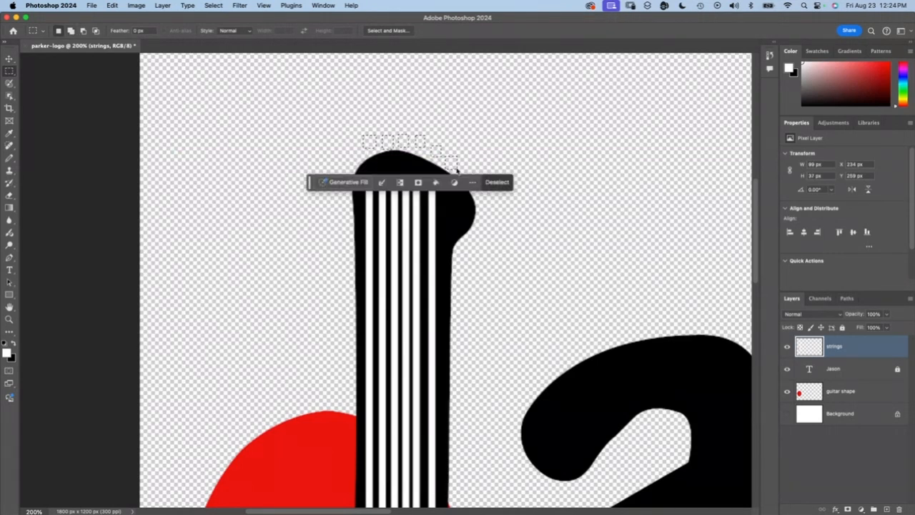
# Step: Fill the six square selections with the orange-red colour ee3e0f at 100% opacity, and deselect them
pyautogui.click(112, 5)
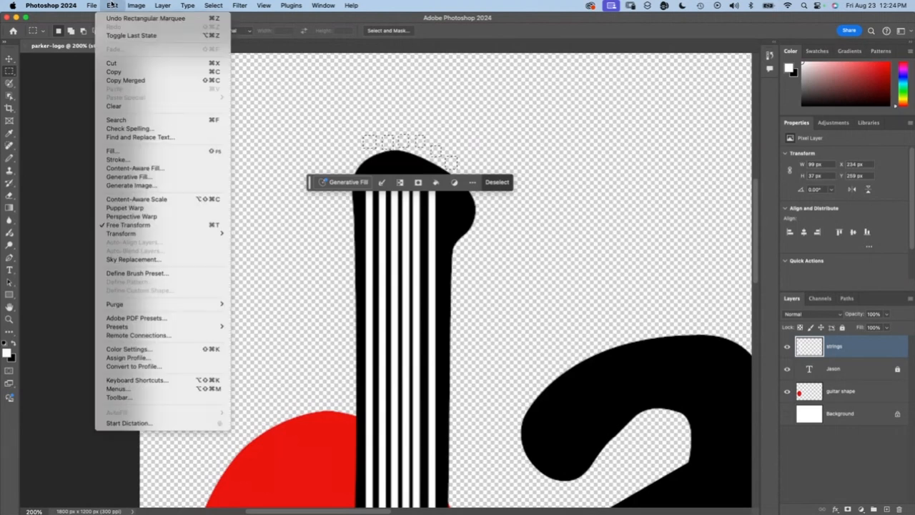
pyautogui.click(113, 150)
pyautogui.click(485, 212)
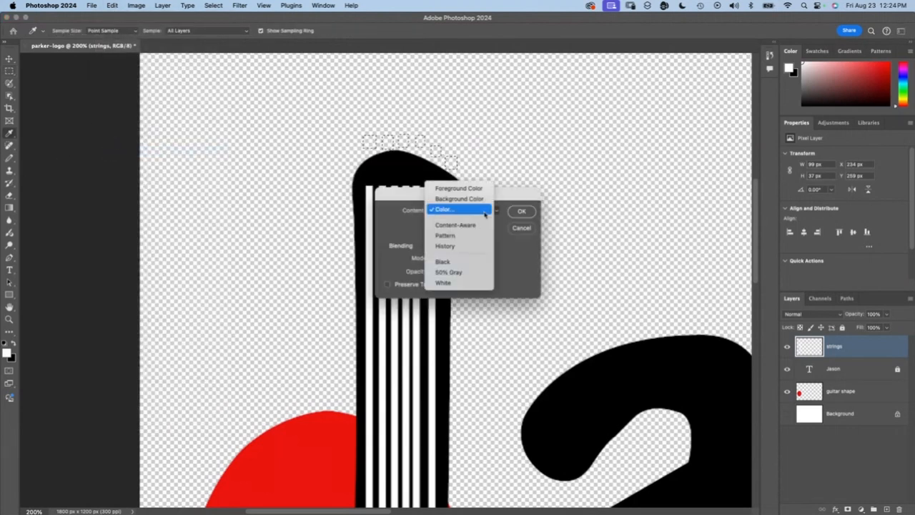
pyautogui.click(457, 213)
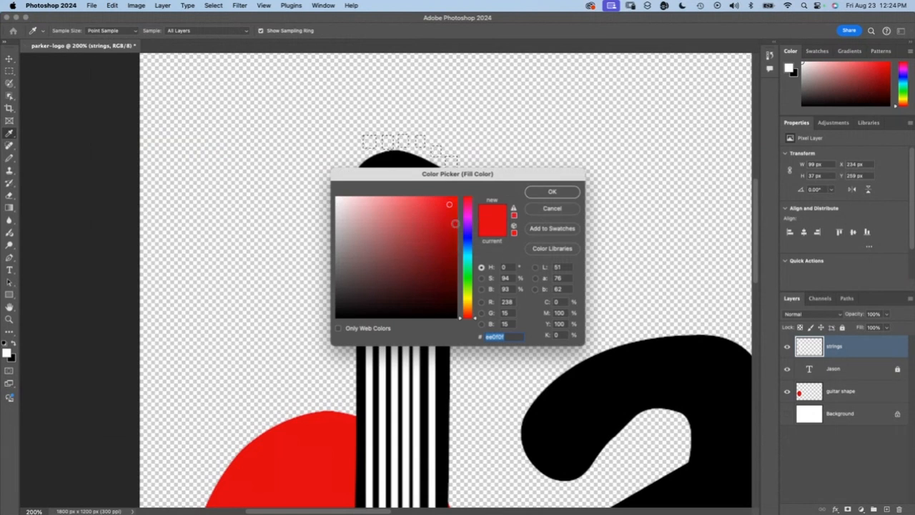
pyautogui.click(466, 311)
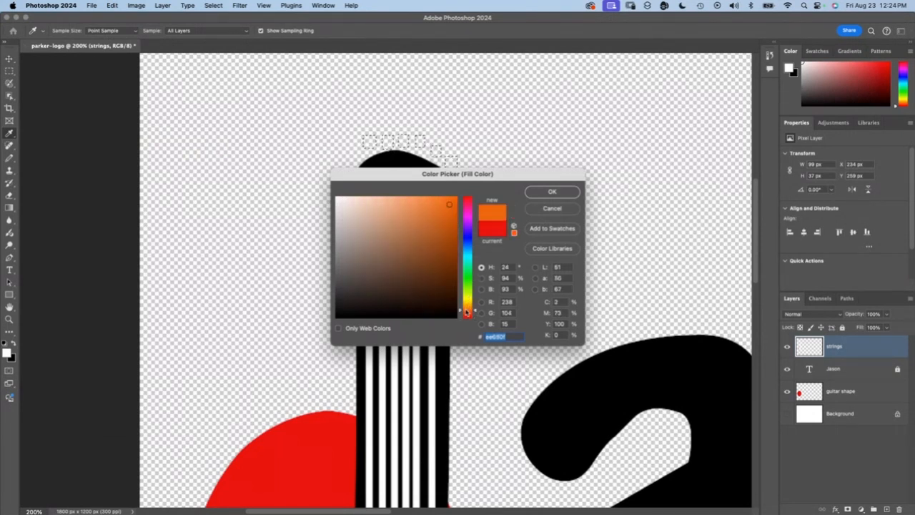
pyautogui.click(467, 315)
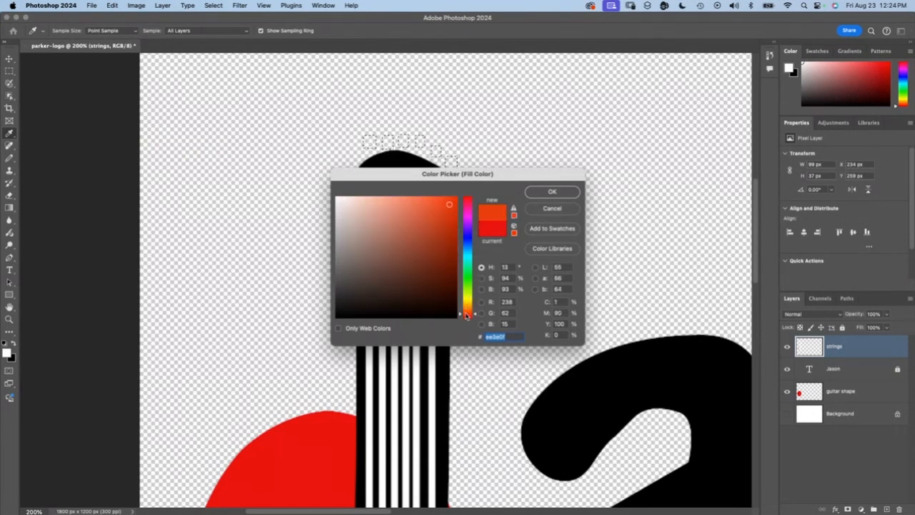
pyautogui.click(564, 190)
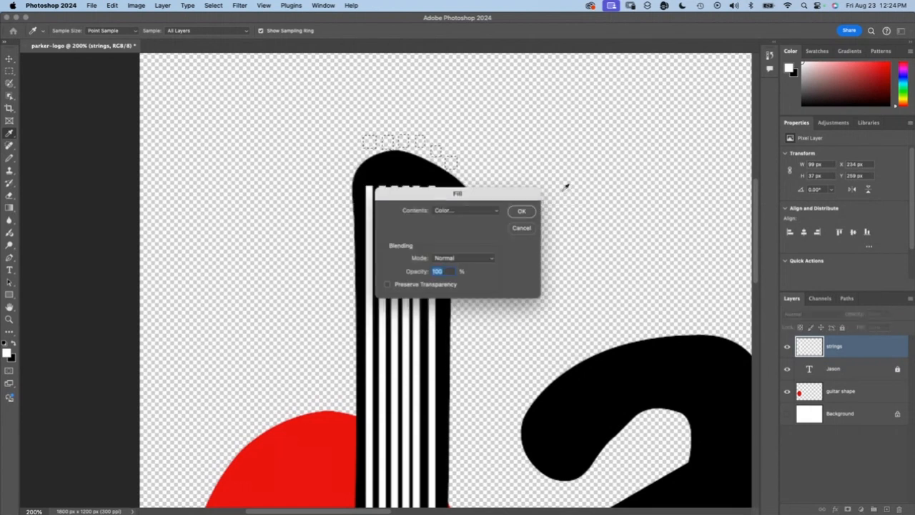
pyautogui.click(521, 212)
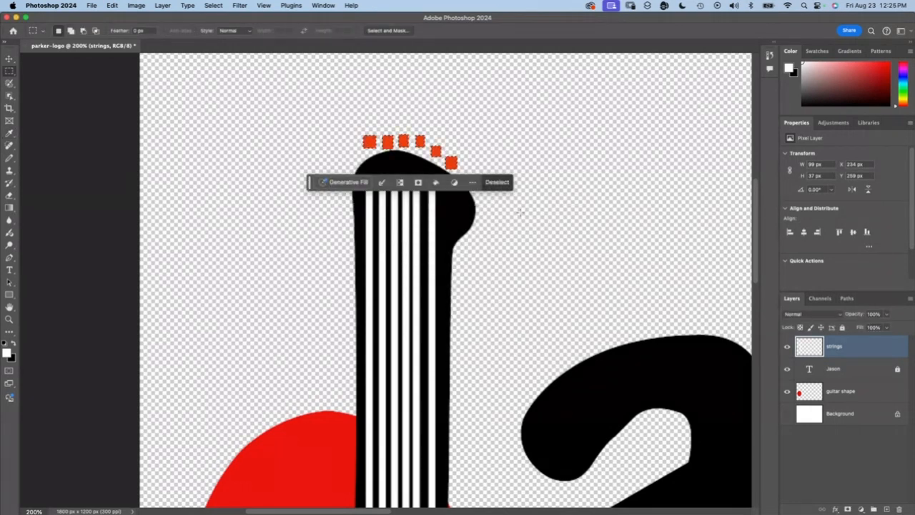
pyautogui.press('super+d')
# Step: Examine the guitar details on the J up close and then the whole name on the full canvas
pyautogui.scroll(-8, 520, 212)
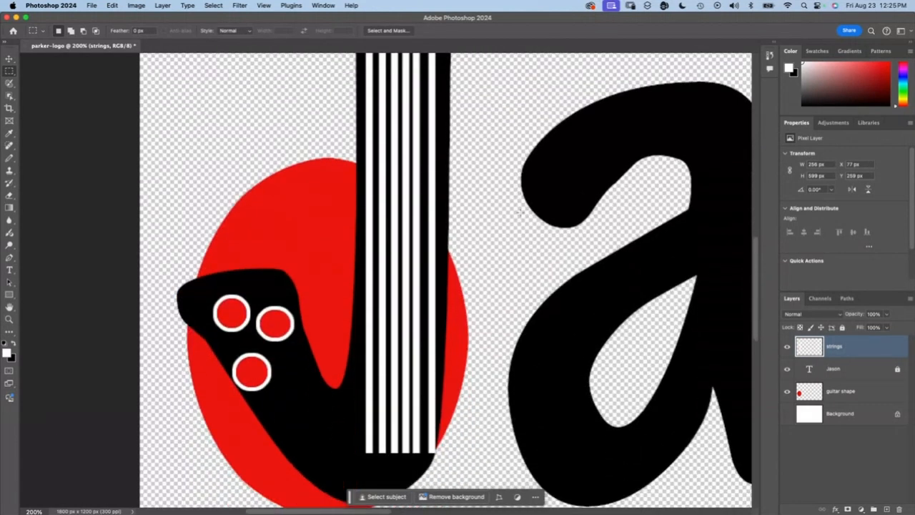
pyautogui.hscroll(3, 520, 212)
pyautogui.scroll(3, 520, 213)
pyautogui.scroll(-3, 520, 212)
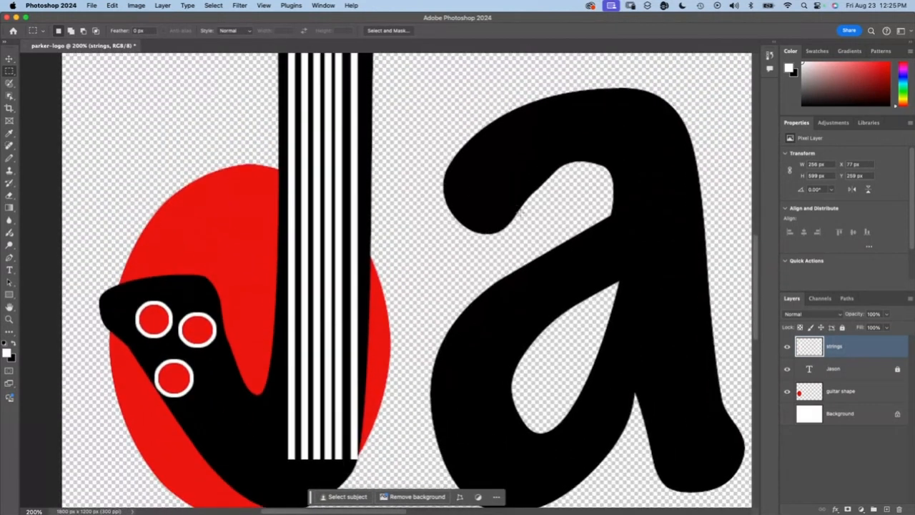
pyautogui.scroll(1, 520, 212)
pyautogui.scroll(2, 520, 212)
pyautogui.hscroll(-1, 520, 213)
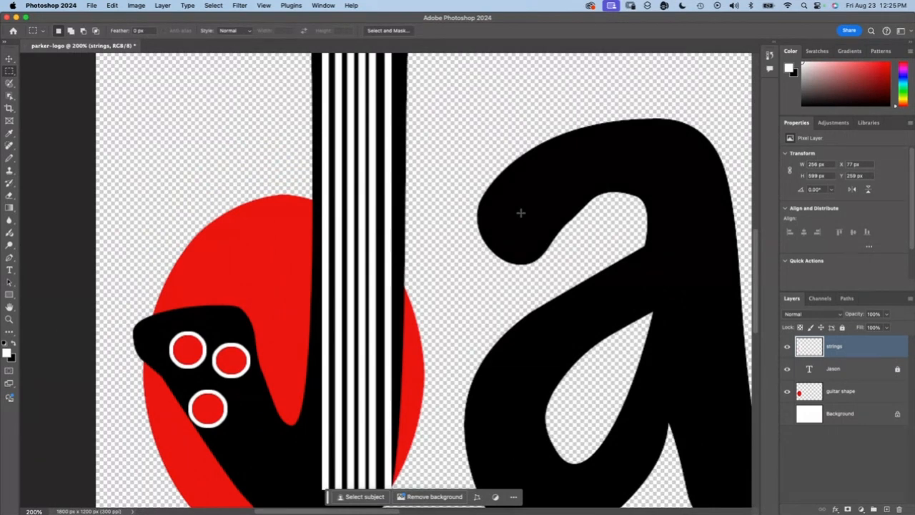
pyautogui.press('super+minus')
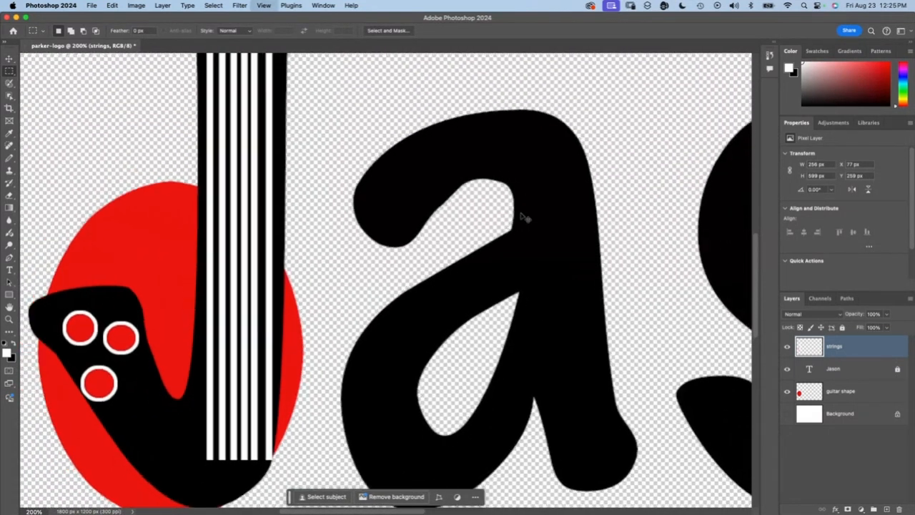
pyautogui.press('super+minus')
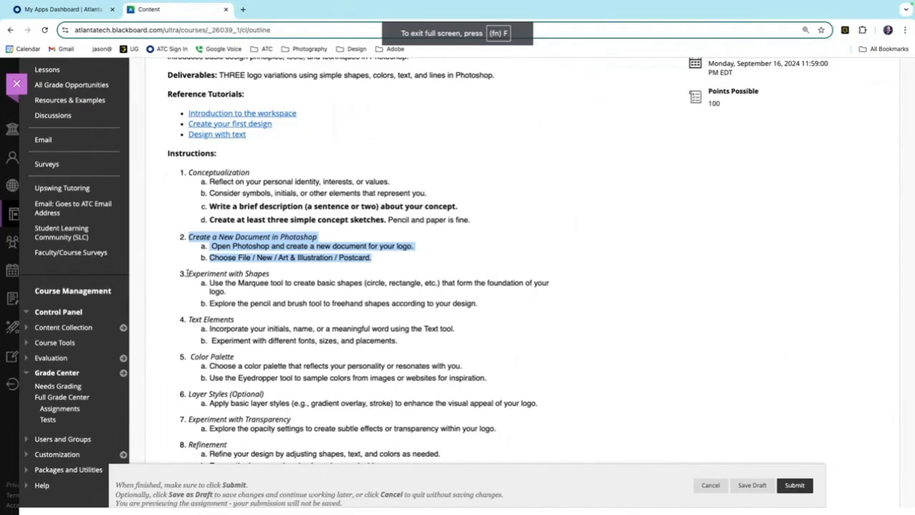
# Step: Switch to the assignment page in the browser and highlight instructions 3 to 5, from Experiment with Shapes to Color Palette
pyautogui.moveTo(188, 274); pyautogui.dragTo(489, 389)
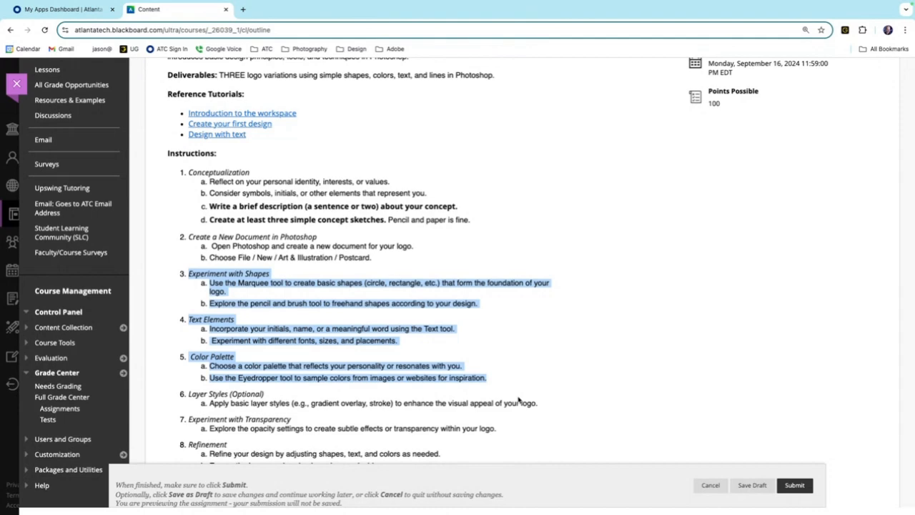
pyautogui.click(523, 351)
pyautogui.scroll(-3, 524, 351)
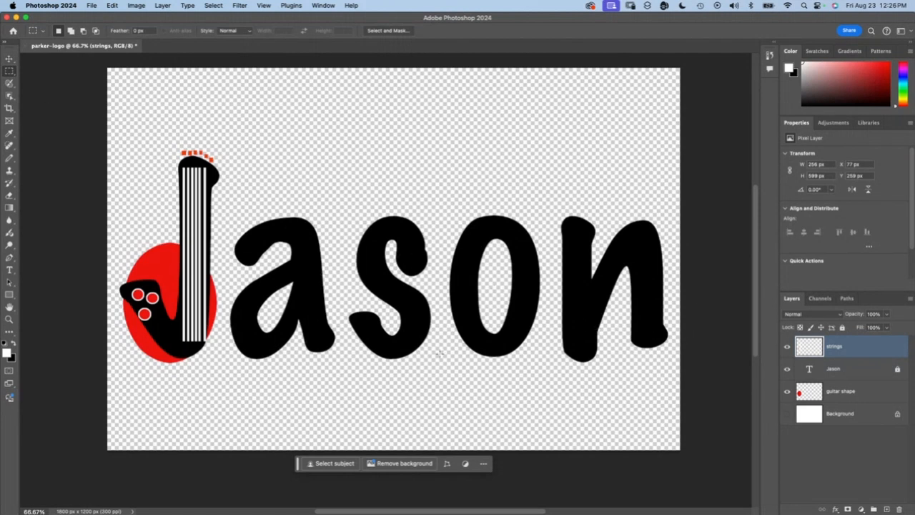
# Step: Unlock the first-name text layer for editing with the Type tool, accepting its layer style settings as they are
pyautogui.click(832, 370)
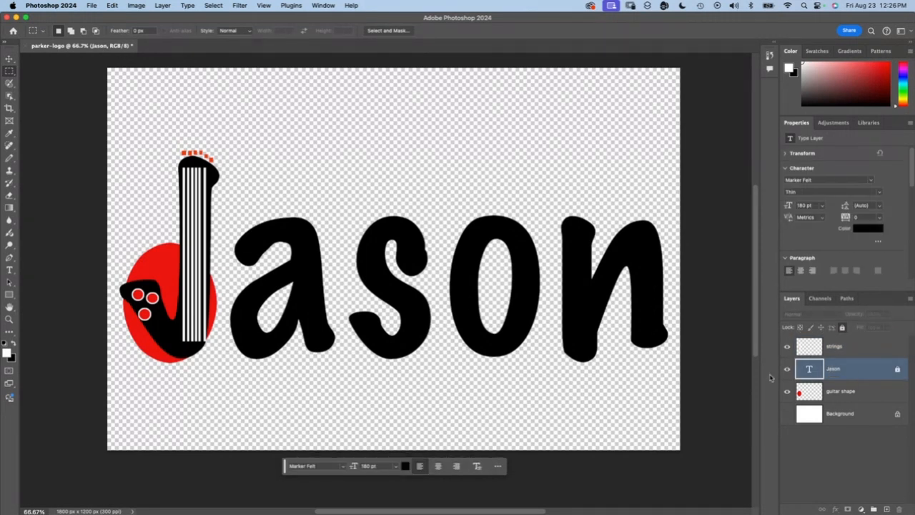
pyautogui.doubleClick(833, 369)
pyautogui.click(873, 379)
pyautogui.press('t')
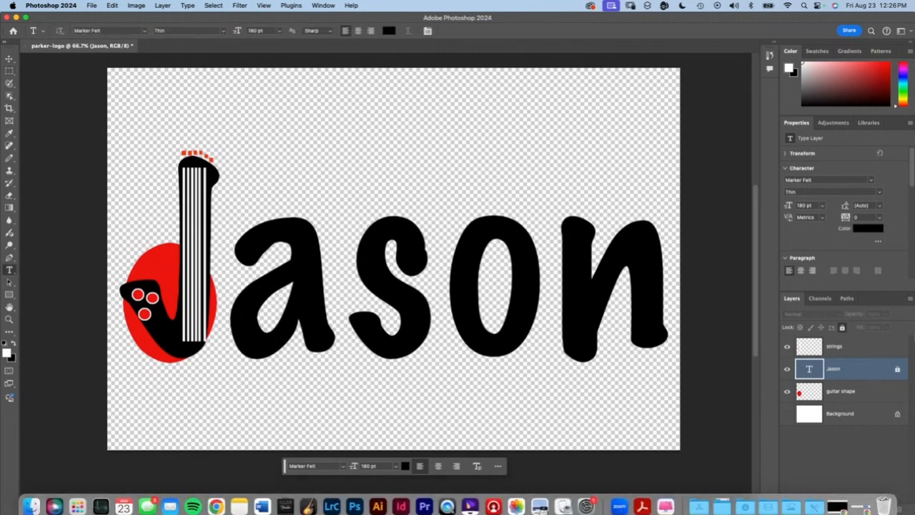
pyautogui.moveTo(231, 258); pyautogui.dragTo(705, 317)
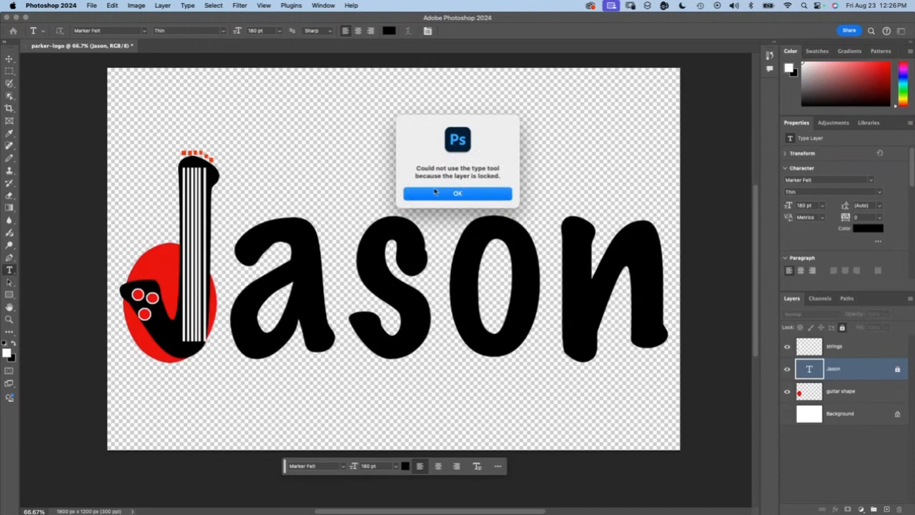
pyautogui.click(435, 191)
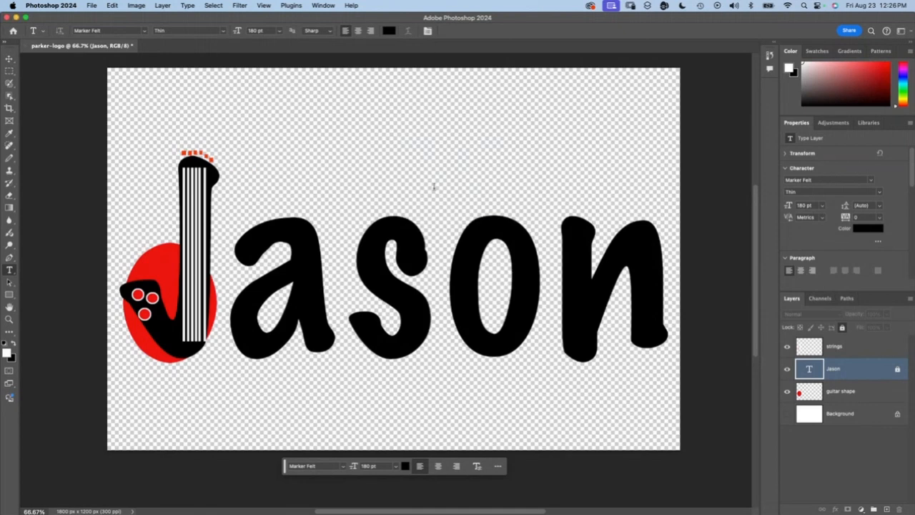
pyautogui.doubleClick(898, 370)
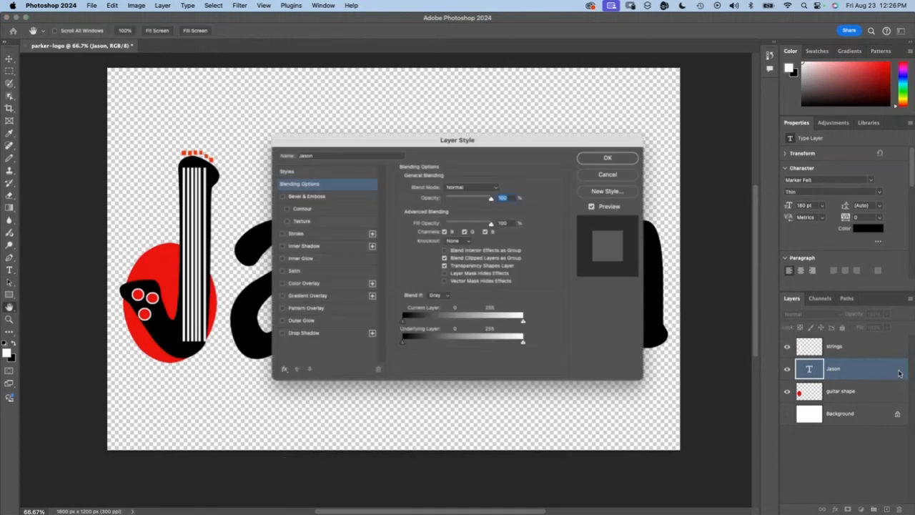
pyautogui.click(616, 157)
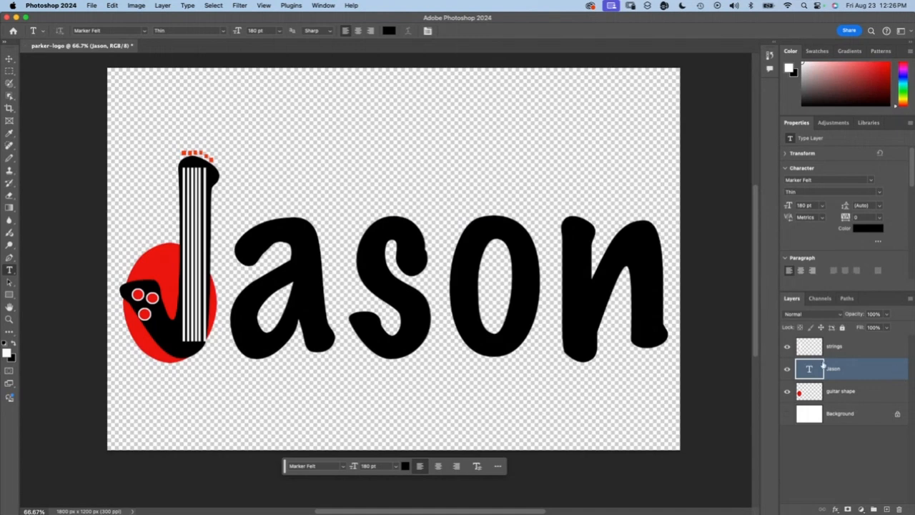
# Step: Delete all letters after the J from the first-name text
pyautogui.click(244, 257)
pyautogui.moveTo(244, 257); pyautogui.dragTo(628, 296)
pyautogui.press('BackSpace')
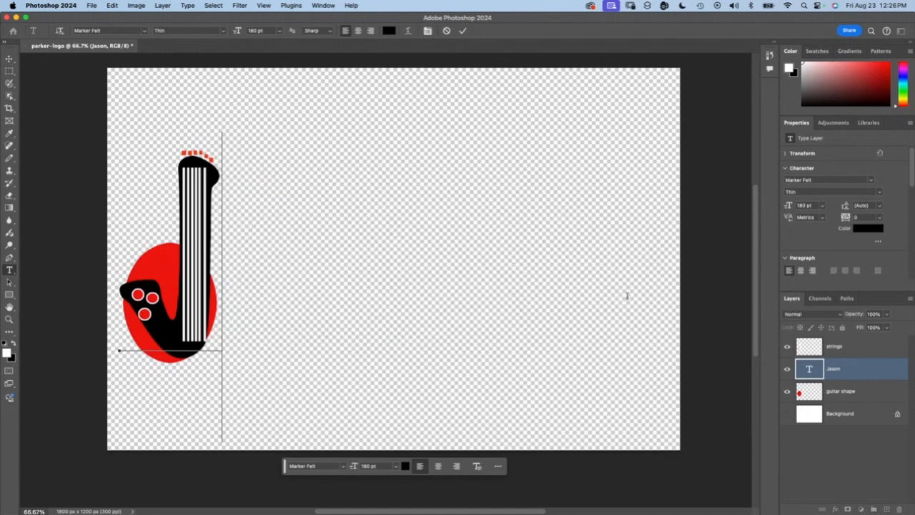
# Step: Duplicate the J text layer and move the copy horizontally into the empty space beside the guitar J
pyautogui.click(850, 371)
pyautogui.moveTo(850, 371); pyautogui.dragTo(886, 509)
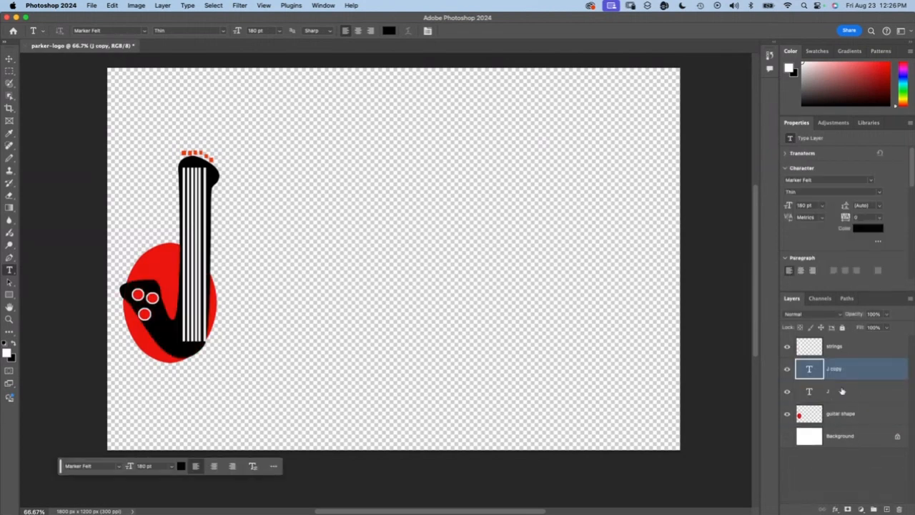
pyautogui.moveTo(844, 370)
pyautogui.mouseDown()
pyautogui.moveTo(856, 375)
pyautogui.moveTo(862, 468)
pyautogui.moveTo(866, 477)
pyautogui.moveTo(865, 460)
pyautogui.moveTo(887, 506)
pyautogui.moveTo(838, 366)
pyautogui.mouseUp()
pyautogui.doubleClick(835, 368)
pyautogui.click(10, 58)
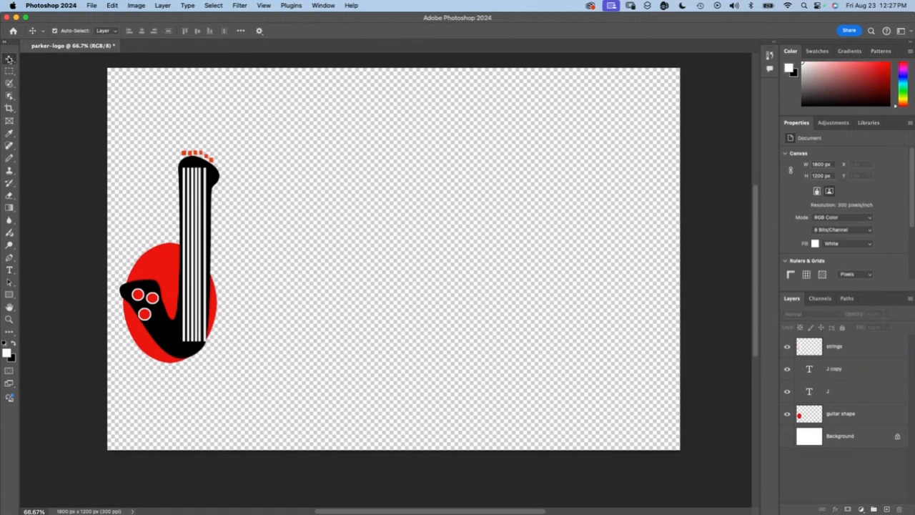
pyautogui.moveTo(167, 265); pyautogui.dragTo(335, 262)
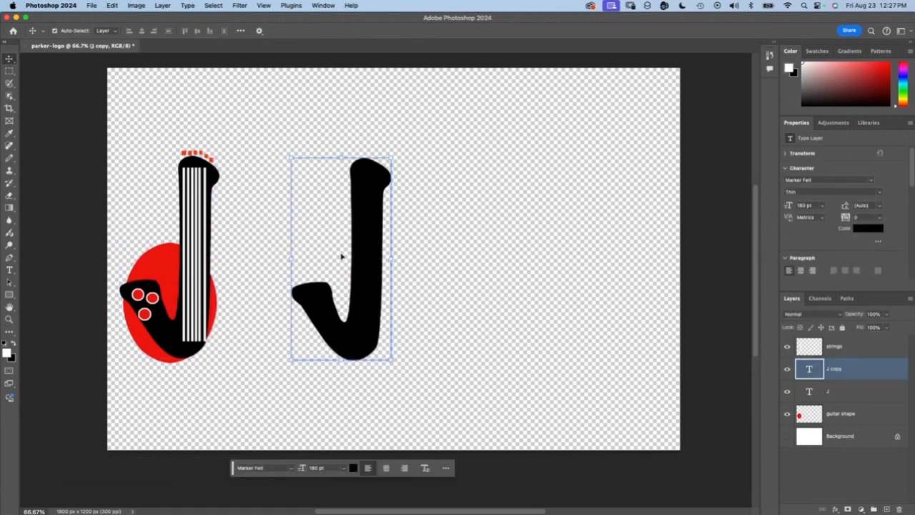
# Step: Replace the letter in the copied text layer with a capital P
pyautogui.doubleClick(342, 256)
pyautogui.press('super+a')
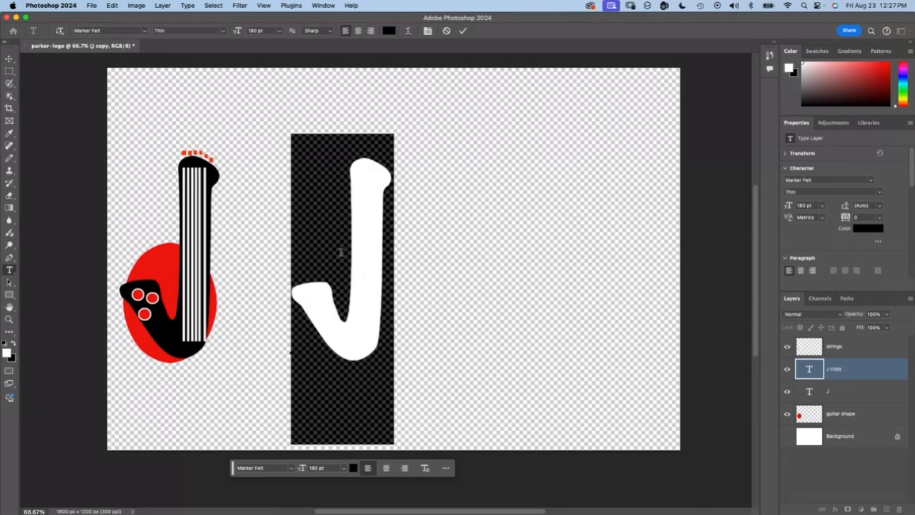
pyautogui.write('P')
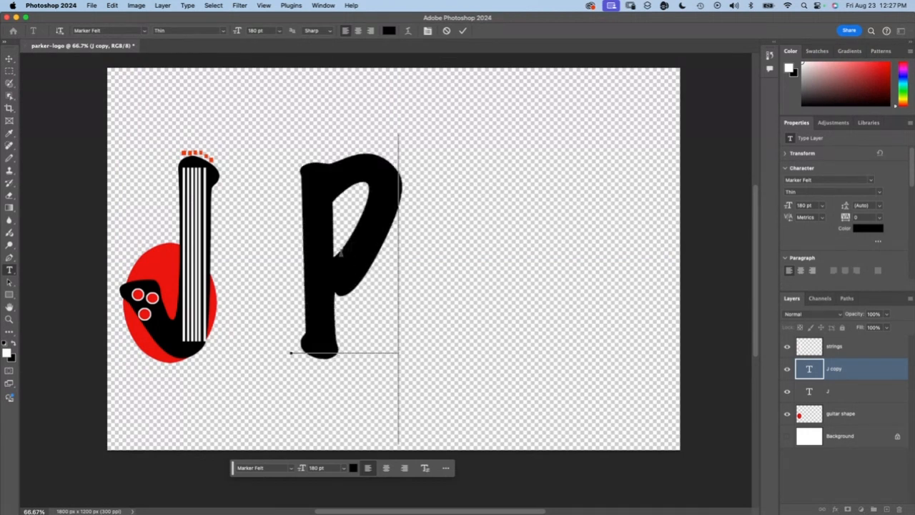
pyautogui.click(340, 277)
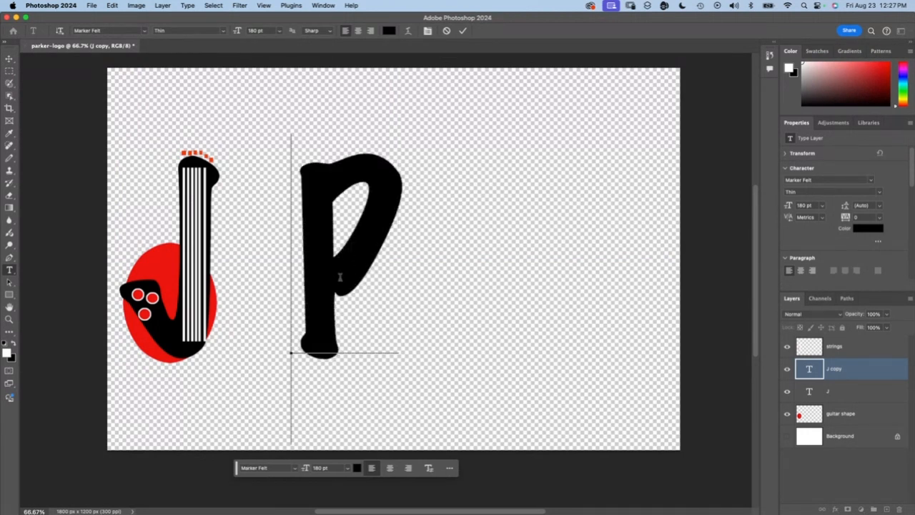
# Step: Move the P close against the guitar J and duplicate the strings layer
pyautogui.moveTo(321, 268); pyautogui.dragTo(235, 291)
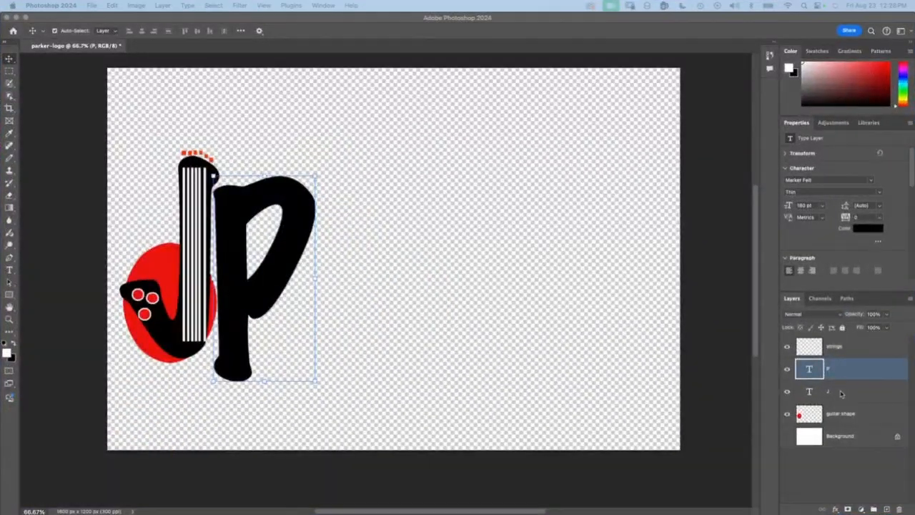
pyautogui.click(810, 349)
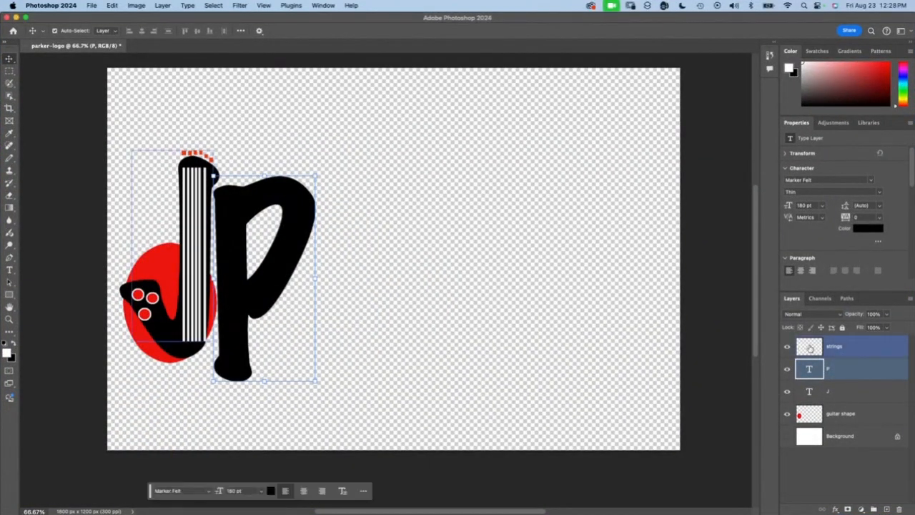
pyautogui.moveTo(852, 348); pyautogui.dragTo(888, 509)
pyautogui.moveTo(188, 248); pyautogui.dragTo(250, 291)
pyautogui.press('super+z')
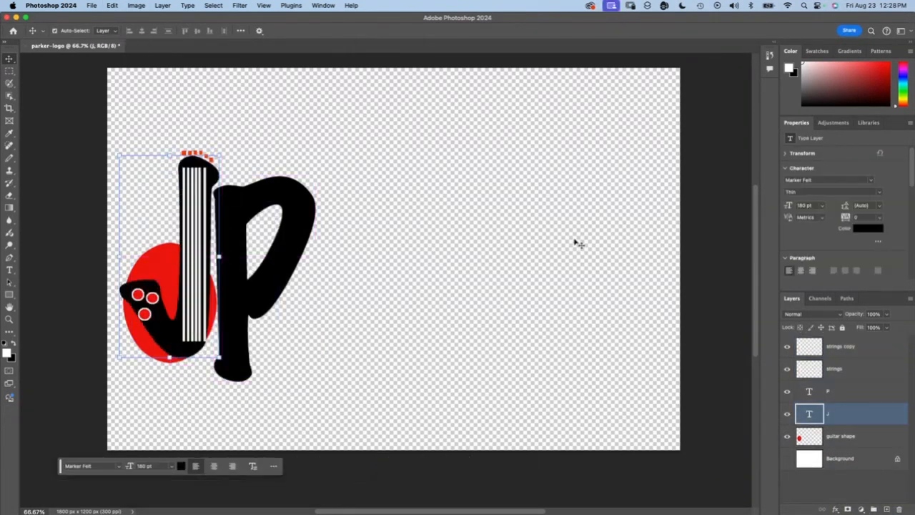
# Step: Move the copied strings layer onto the stem of the P and flip it horizontally
pyautogui.click(807, 371)
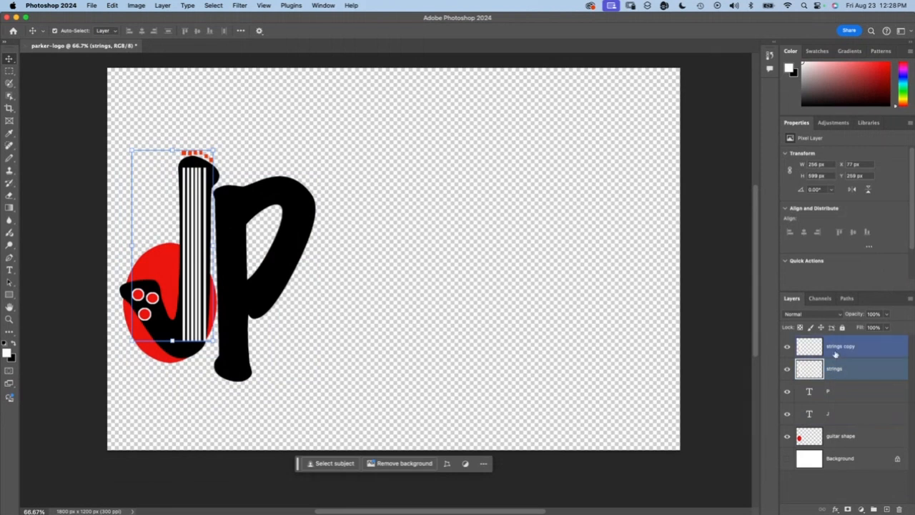
pyautogui.click(833, 350)
pyautogui.moveTo(191, 200); pyautogui.dragTo(224, 263)
pyautogui.click(112, 5)
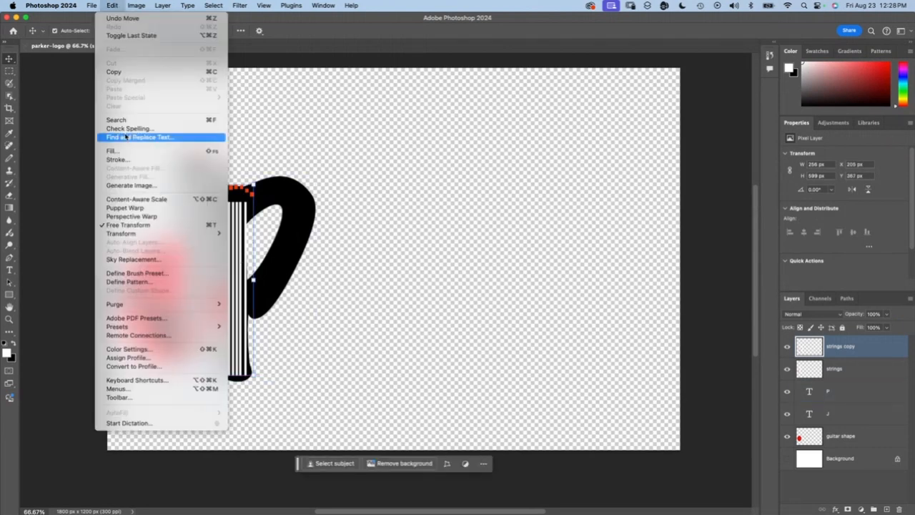
pyautogui.moveTo(125, 233)
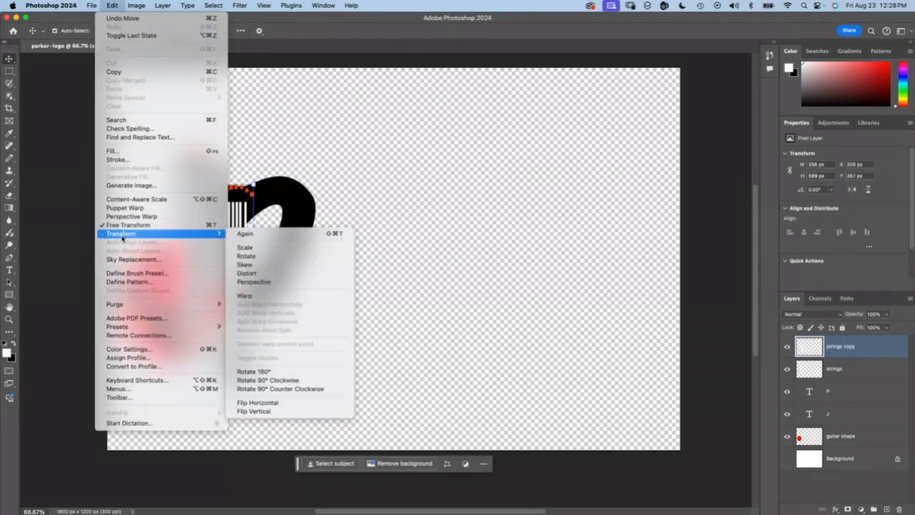
pyautogui.click(301, 404)
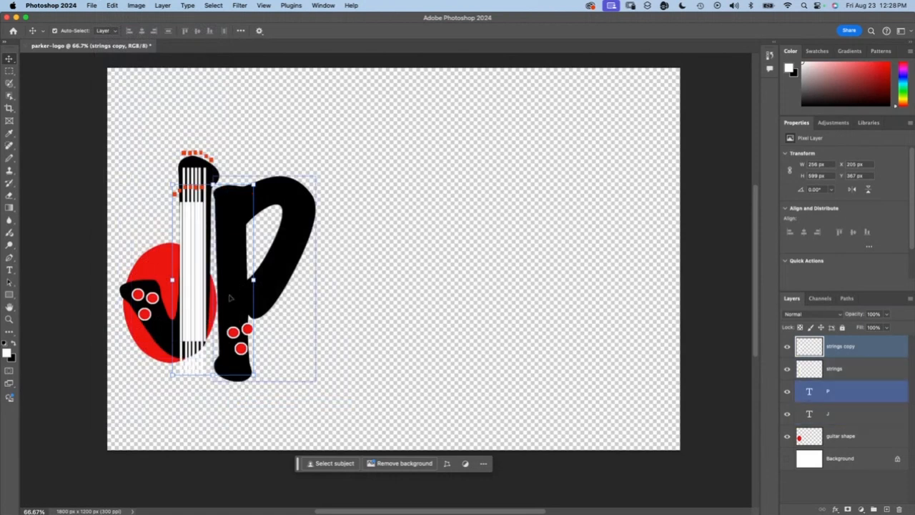
# Step: Move the P away from the J into empty space and place the strings copy over its stem
pyautogui.moveTo(230, 297); pyautogui.dragTo(325, 304)
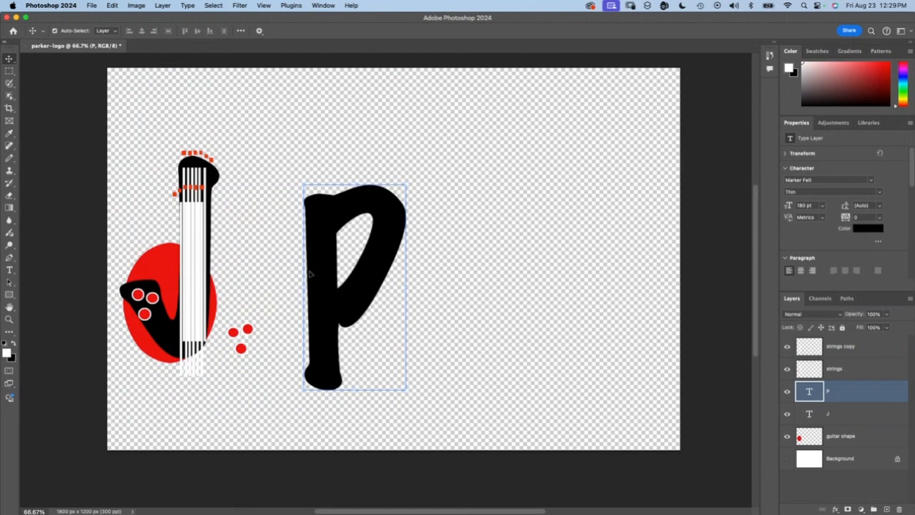
pyautogui.moveTo(193, 275); pyautogui.dragTo(323, 289)
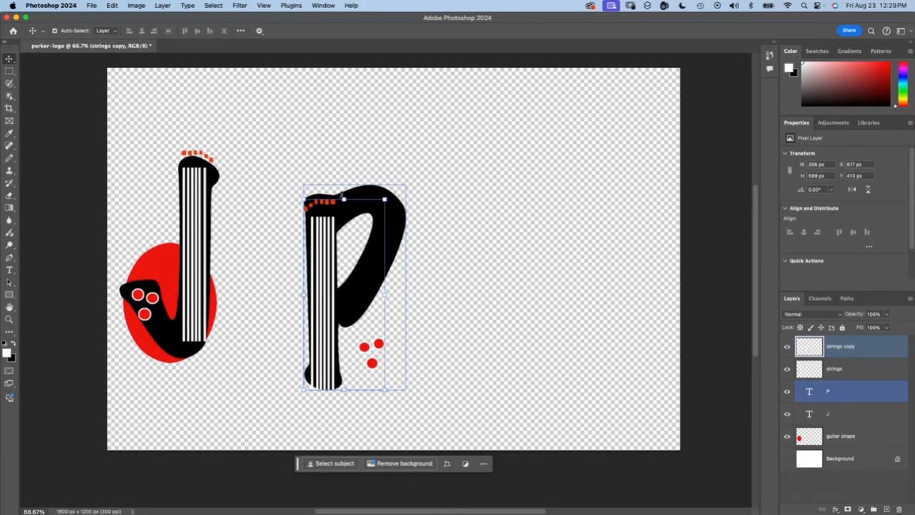
pyautogui.click(136, 5)
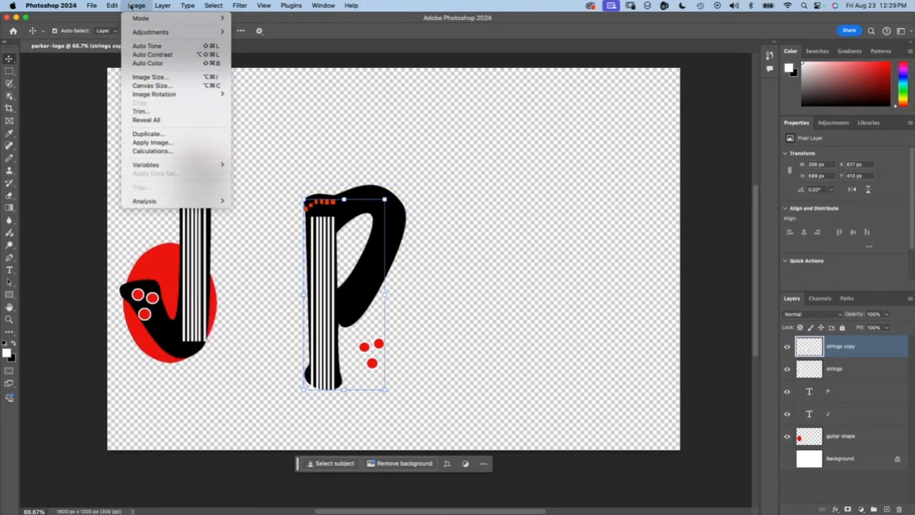
pyautogui.moveTo(167, 99)
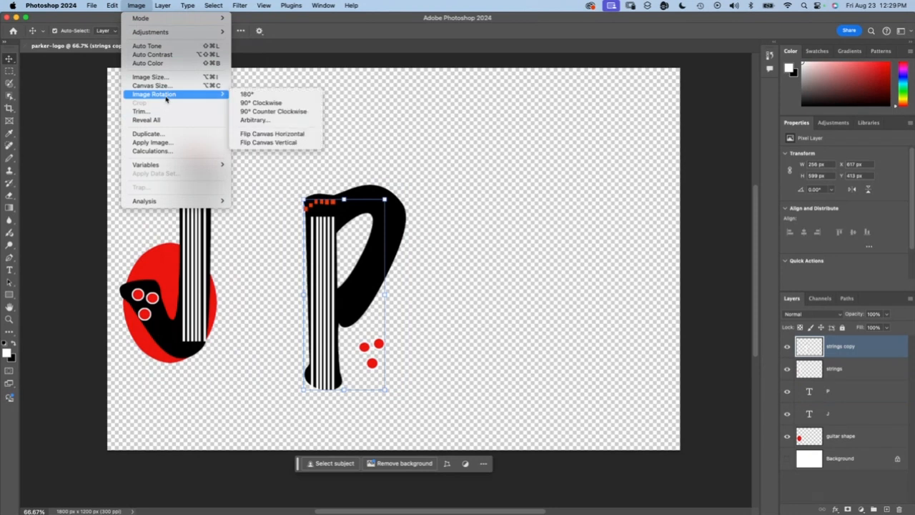
pyautogui.click(272, 143)
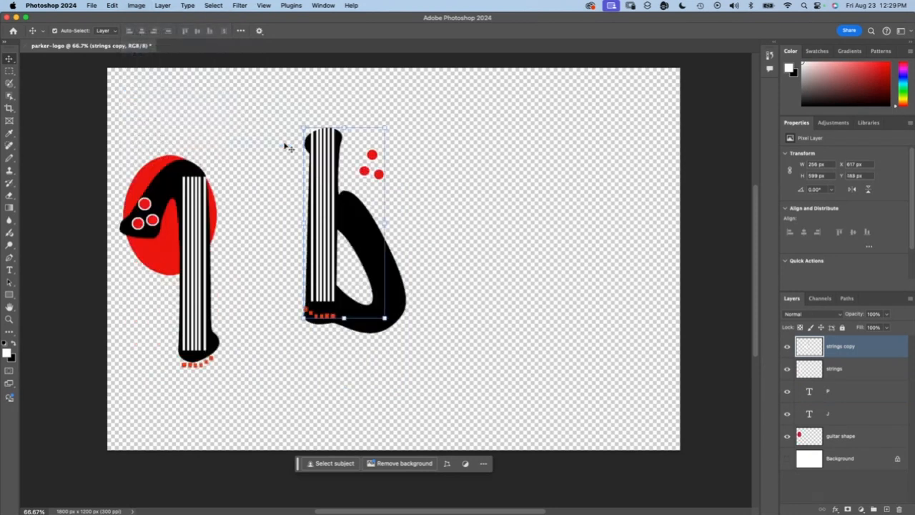
pyautogui.press('super+z')
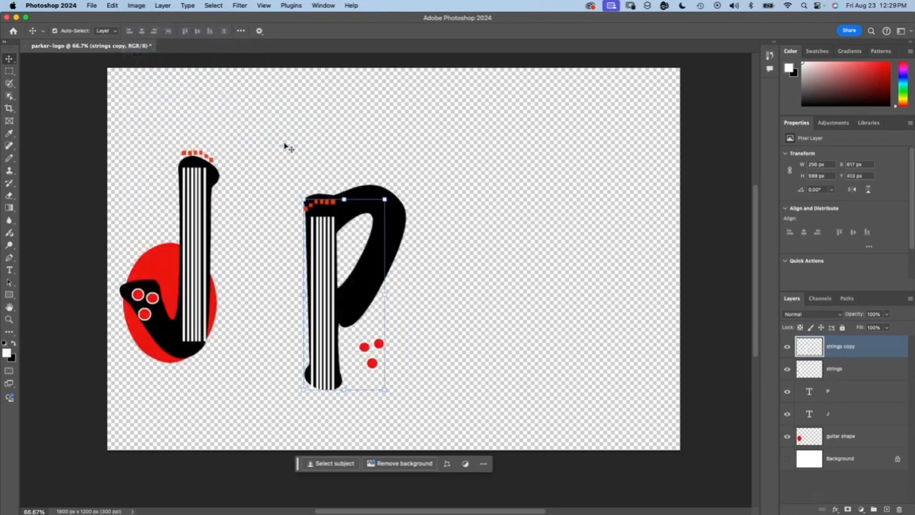
# Step: Flip only the strings copy layer on the P vertically
pyautogui.click(113, 5)
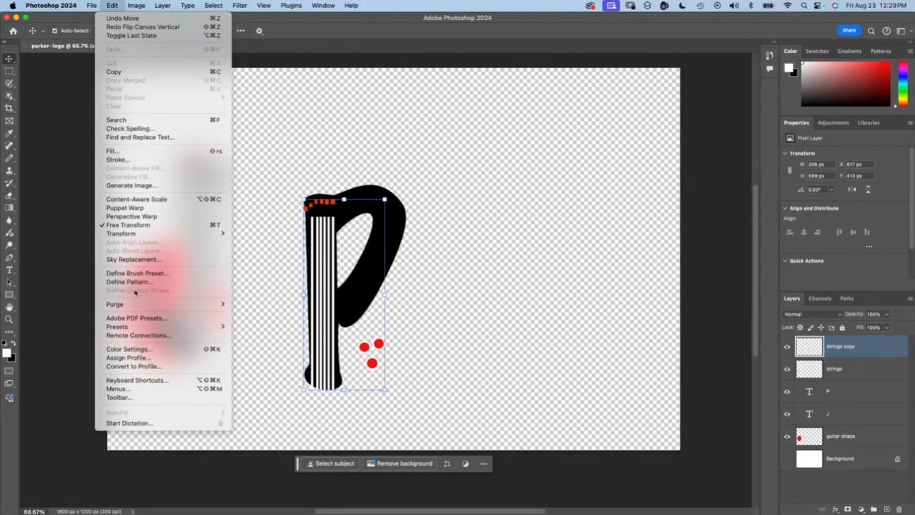
pyautogui.moveTo(136, 5)
pyautogui.moveTo(179, 233)
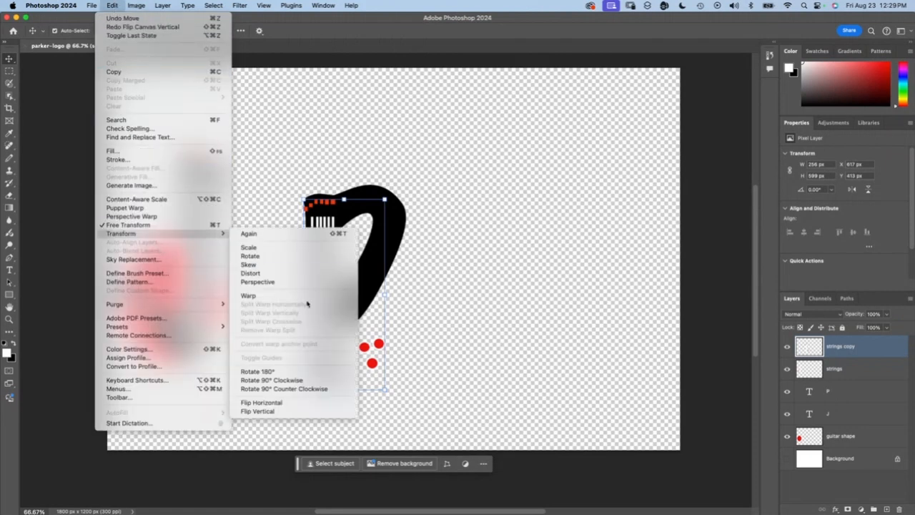
pyautogui.click(286, 411)
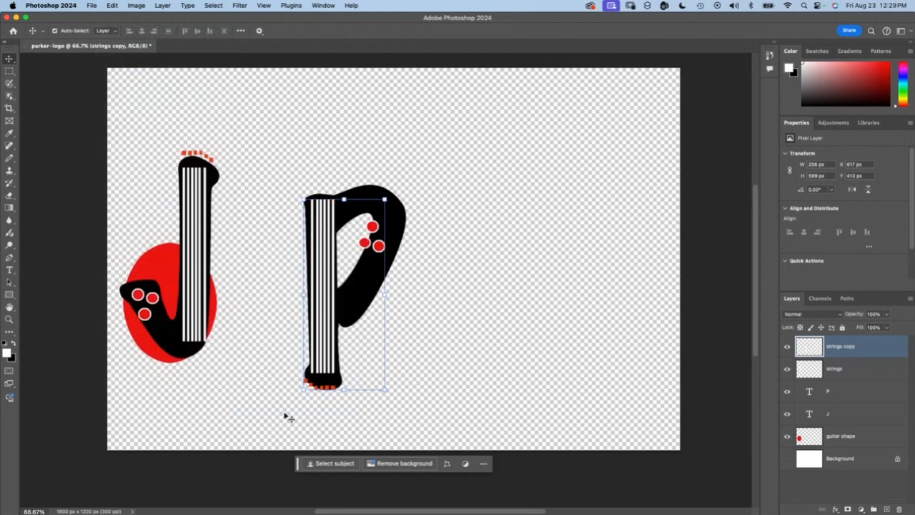
# Step: Nudge the P text layer in small increments until its stem lines up beneath the copied strings
pyautogui.keyDown('shift'); pyautogui.click(344, 305); pyautogui.keyUp('shift')
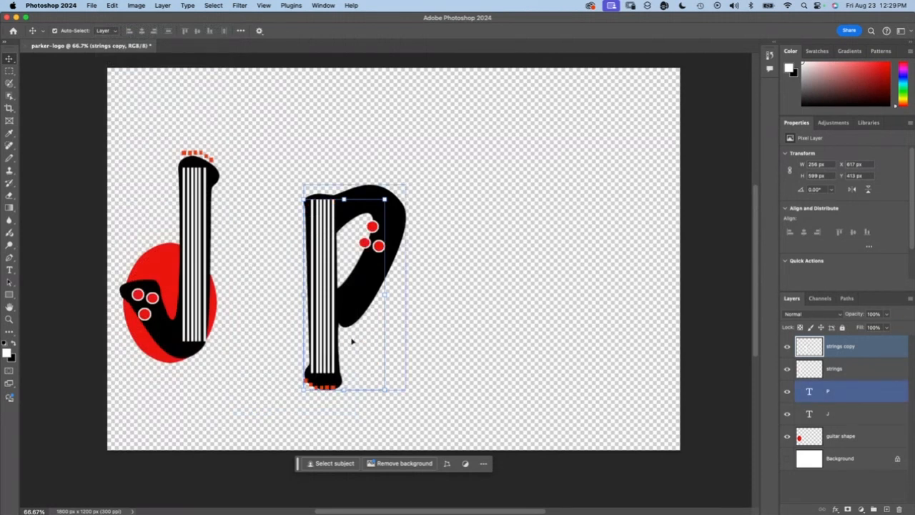
pyautogui.moveTo(361, 345)
pyautogui.mouseDown()
pyautogui.moveTo(310, 363)
pyautogui.moveTo(371, 357)
pyautogui.moveTo(364, 344)
pyautogui.mouseUp()
pyautogui.click(458, 299)
pyautogui.moveTo(327, 265); pyautogui.dragTo(321, 275)
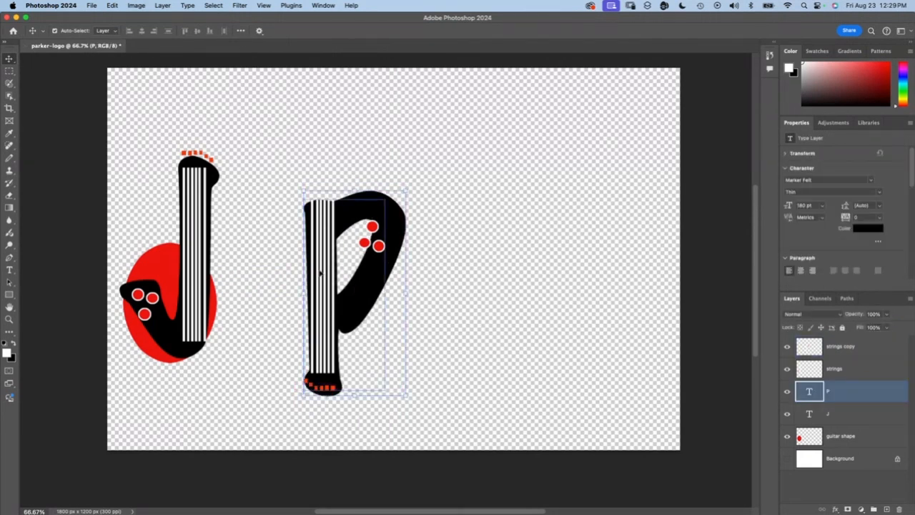
pyautogui.hotkey('shift', 'Up')
pyautogui.hotkey('shift', 'Up')
pyautogui.hotkey('shift', 'Down')
pyautogui.hotkey('shift', 'Down')
pyautogui.hotkey('shift', 'Down')
pyautogui.hotkey('shift', 'Up')
pyautogui.hotkey('shift', 'Up')
pyautogui.hotkey('shift', 'Up')
pyautogui.hotkey('shift', 'Down')
pyautogui.hotkey('shift', 'Up')
pyautogui.hotkey('shift', 'Right')
pyautogui.hotkey('shift', 'Left')
pyautogui.press('Right')
pyautogui.press('Left')
pyautogui.press('Right')
pyautogui.press('Right')
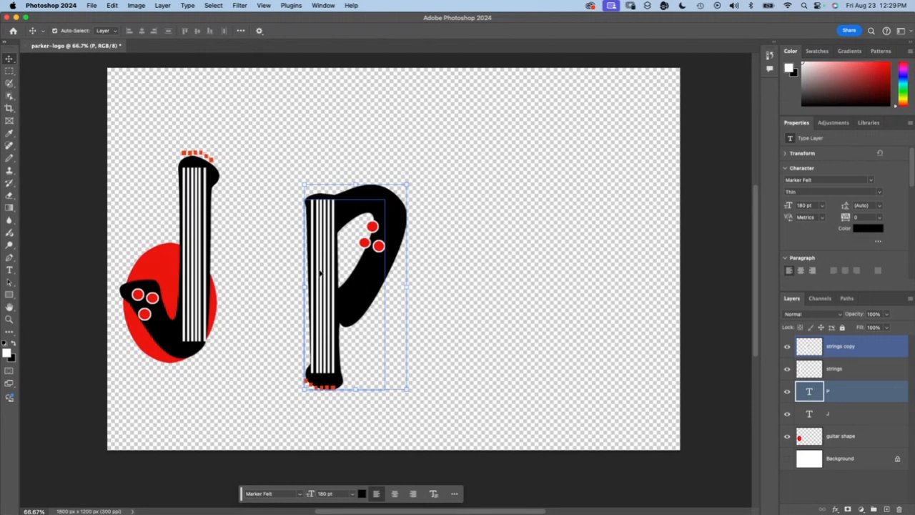
pyautogui.click(345, 287)
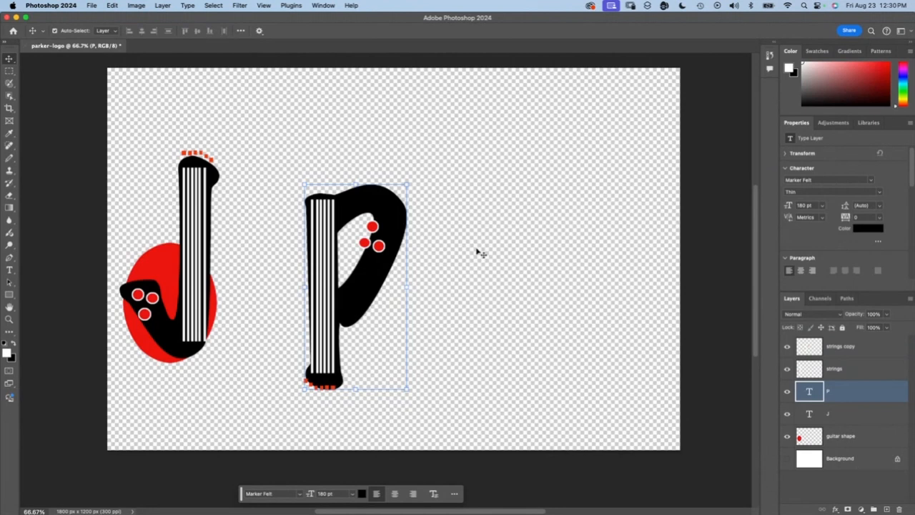
# Step: Duplicate the red guitar shape layer
pyautogui.click(379, 245)
pyautogui.press('m')
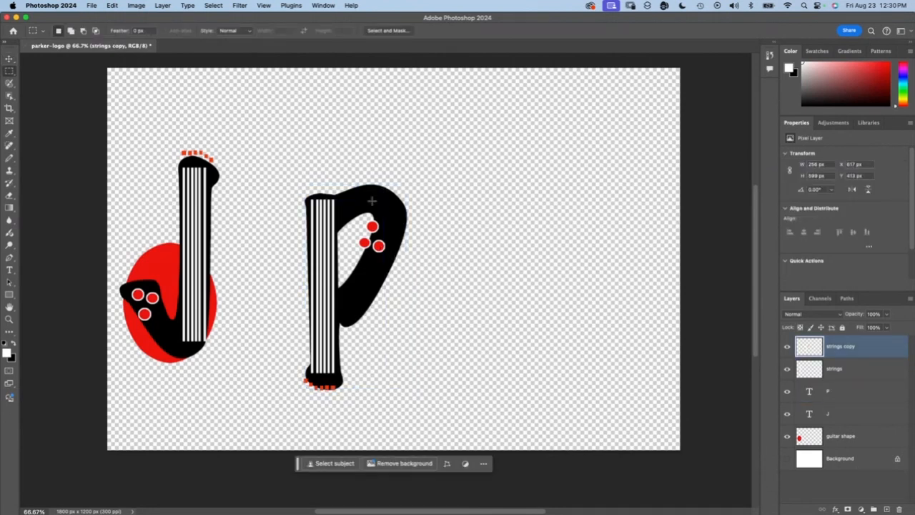
pyautogui.click(851, 434)
pyautogui.moveTo(850, 434); pyautogui.dragTo(885, 507)
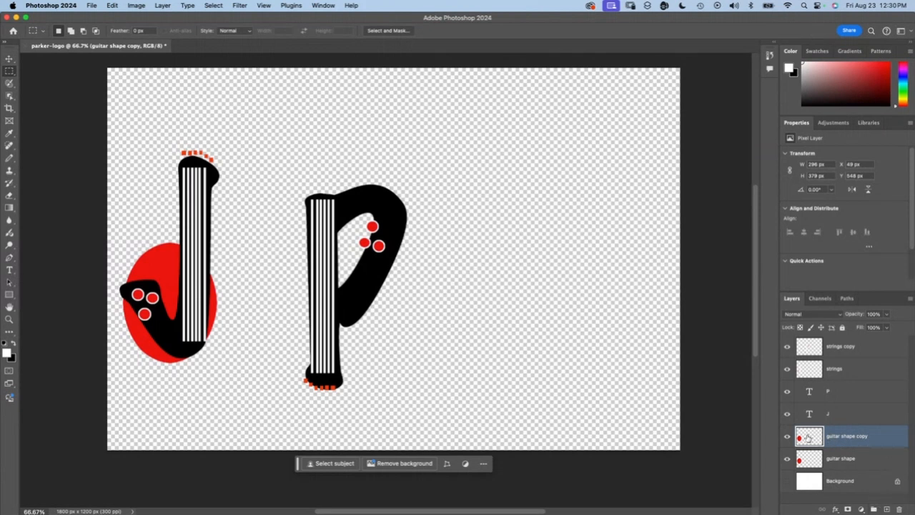
# Step: Try to move the guitar shape copy from the J towards the P, and reselect only that layer
pyautogui.click(9, 58)
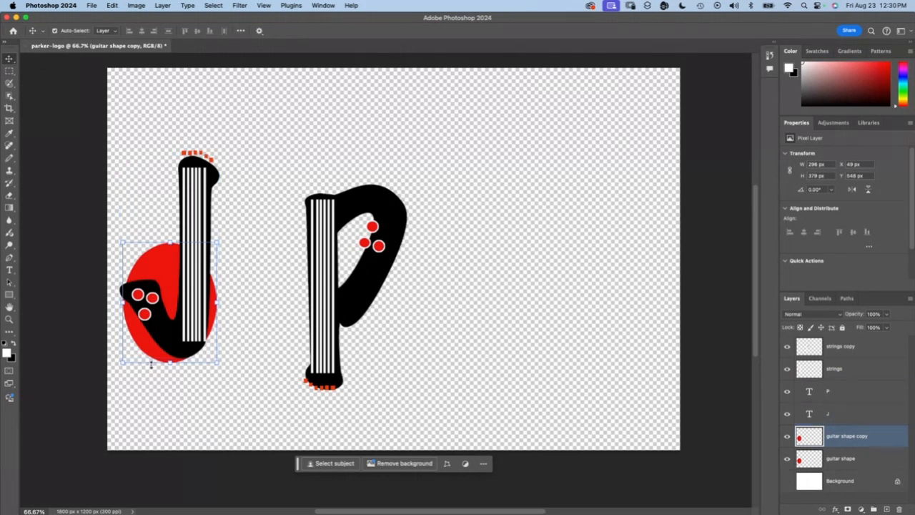
pyautogui.moveTo(153, 363); pyautogui.dragTo(336, 404)
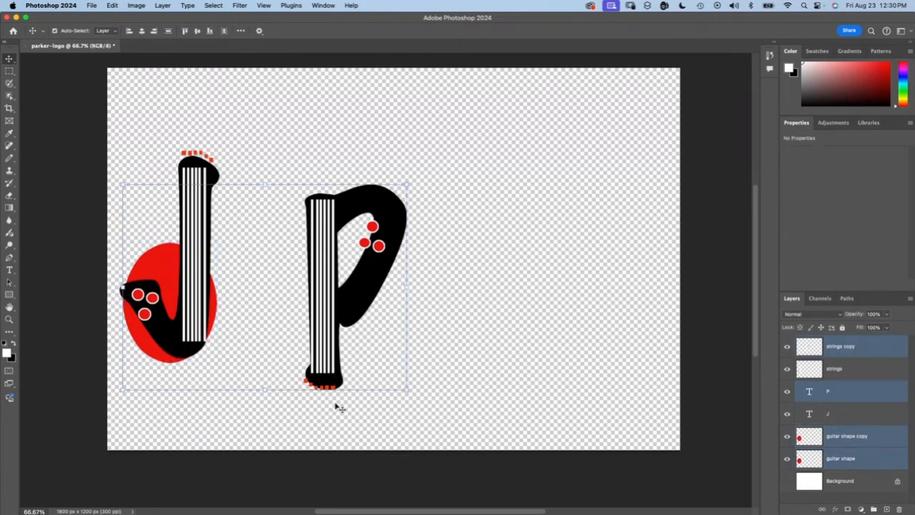
pyautogui.click(855, 481)
pyautogui.click(814, 437)
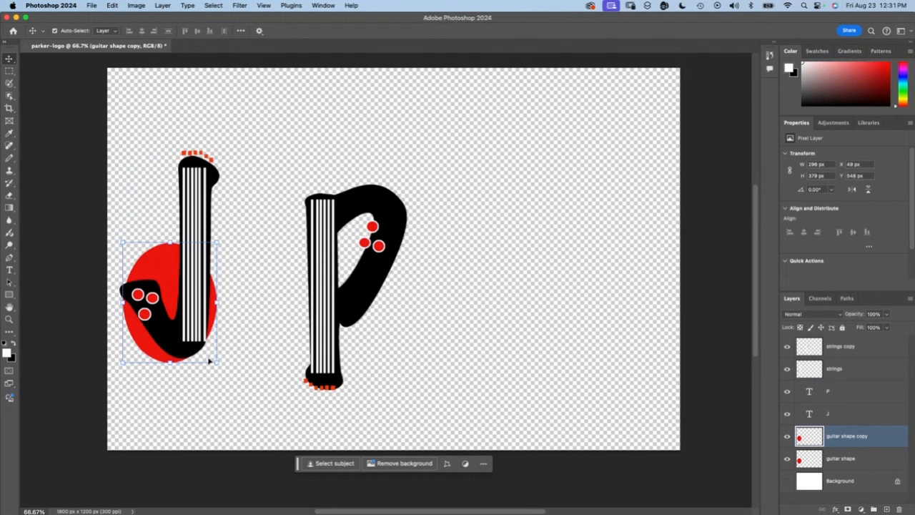
# Step: Move the guitar shape copy from the J onto the P's upper part
pyautogui.moveTo(209, 361); pyautogui.dragTo(293, 381)
pyautogui.press('super+z')
pyautogui.moveTo(172, 364); pyautogui.dragTo(343, 286)
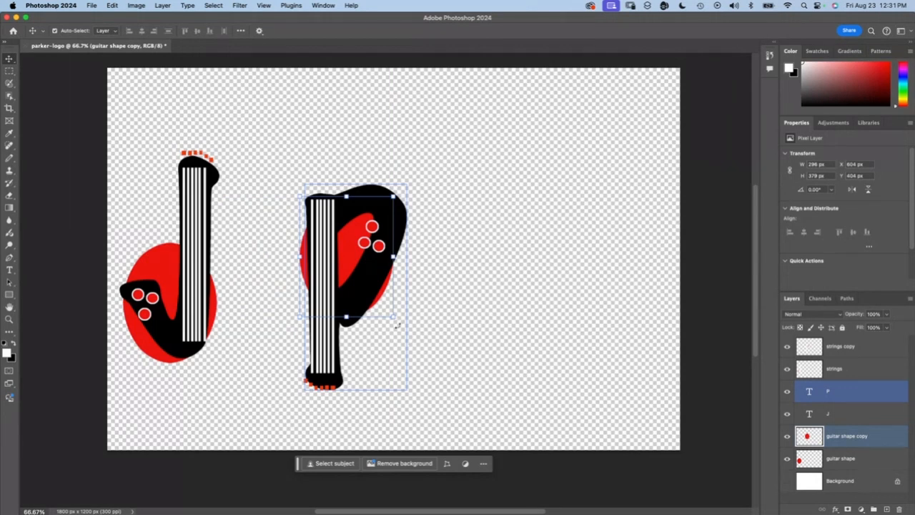
# Step: Rotate the guitar shape copy about -155° and enlarge it to about 129% width and 106% height behind the P's stem and bowl
pyautogui.click(397, 326)
pyautogui.moveTo(398, 326); pyautogui.dragTo(326, 160)
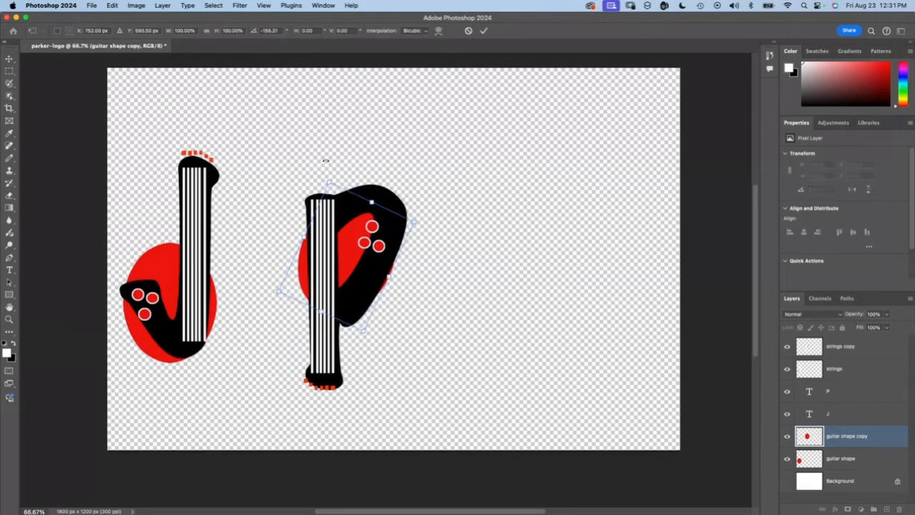
pyautogui.moveTo(350, 261); pyautogui.dragTo(344, 242)
pyautogui.moveTo(315, 163); pyautogui.dragTo(286, 151)
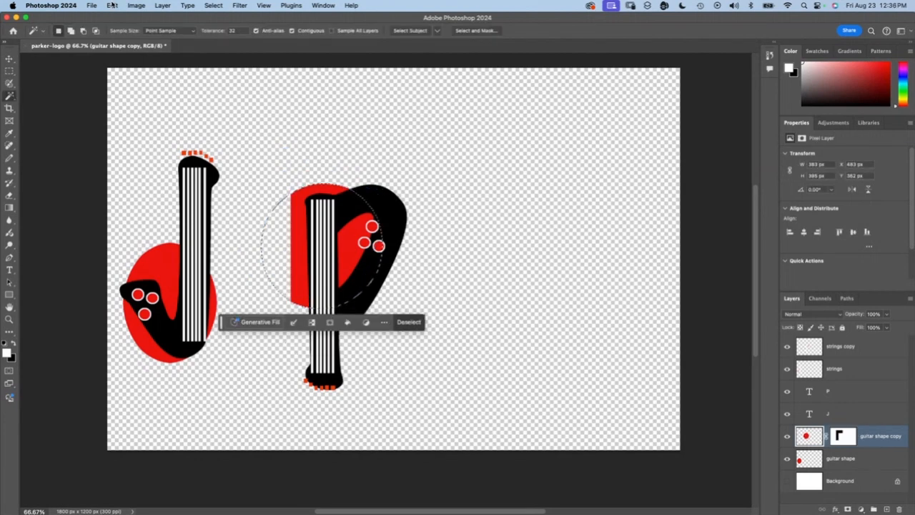
# Step: Fill the selected guitar shape copy with purple at hue 272, and clear the selection
pyautogui.click(111, 5)
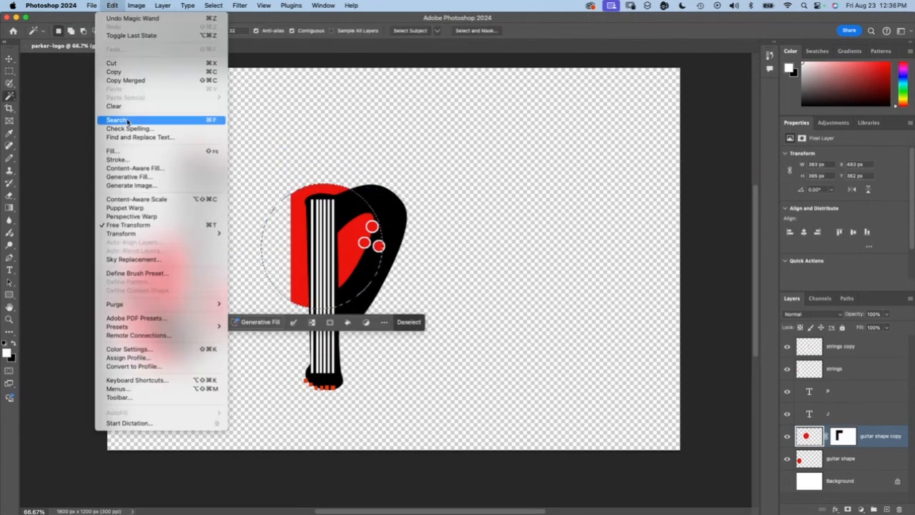
pyautogui.click(126, 152)
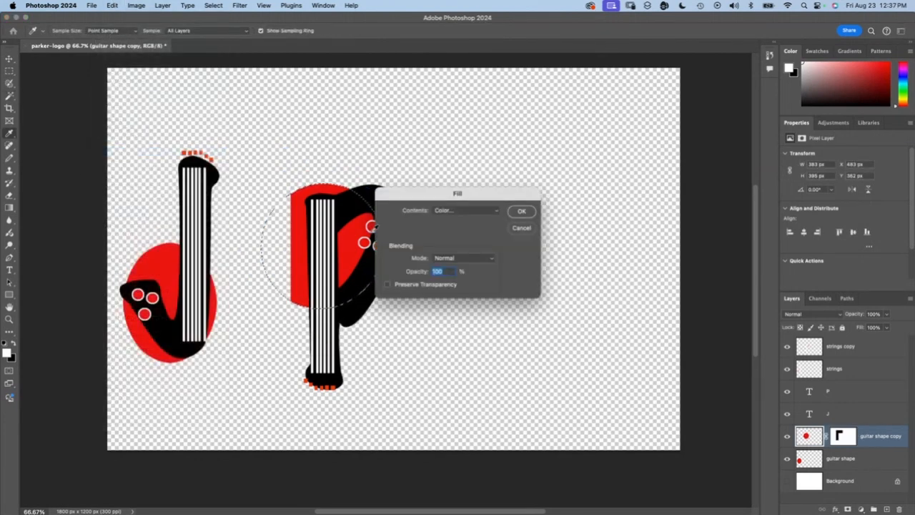
pyautogui.click(462, 211)
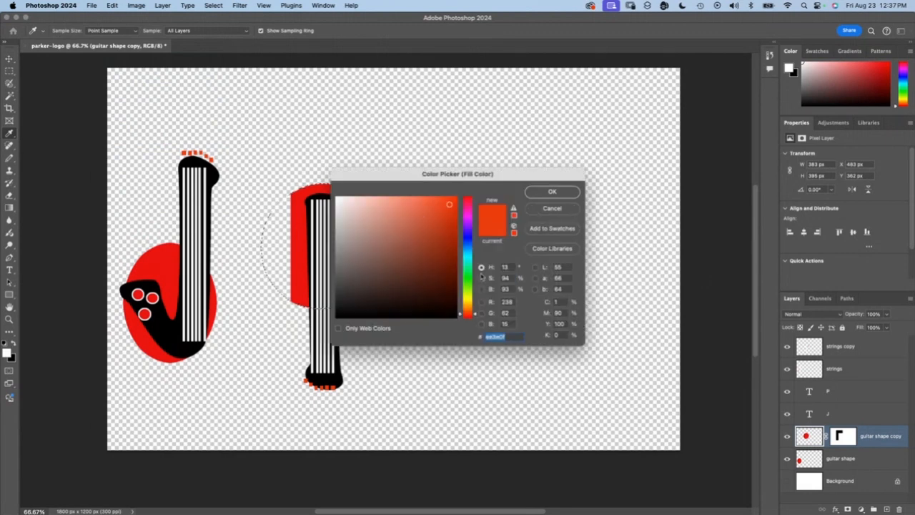
pyautogui.click(469, 226)
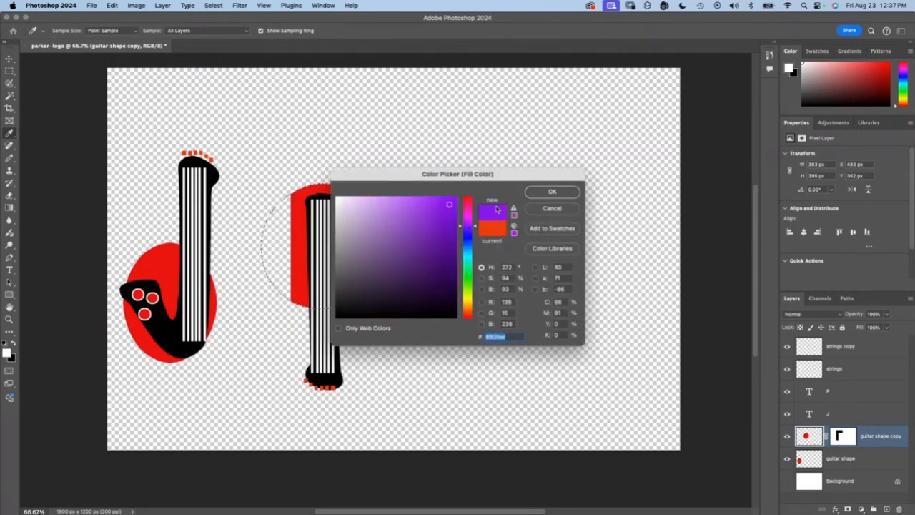
pyautogui.click(551, 191)
pyautogui.click(9, 59)
pyautogui.press('super+d')
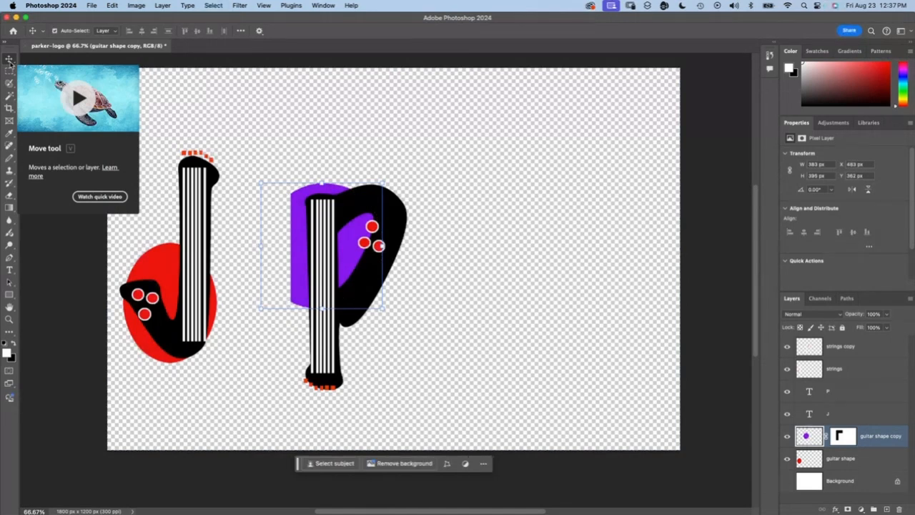
# Step: Select the P with its strings and purple shape, move them together close against the J, and tilt them slightly
pyautogui.click(696, 180)
pyautogui.moveTo(276, 165); pyautogui.dragTo(431, 311)
pyautogui.moveTo(374, 335); pyautogui.dragTo(283, 331)
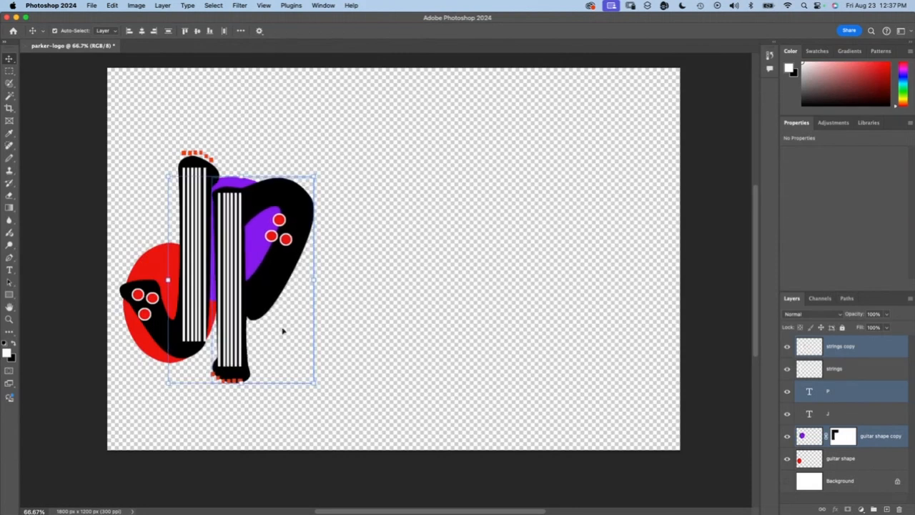
pyautogui.moveTo(315, 384); pyautogui.dragTo(318, 391)
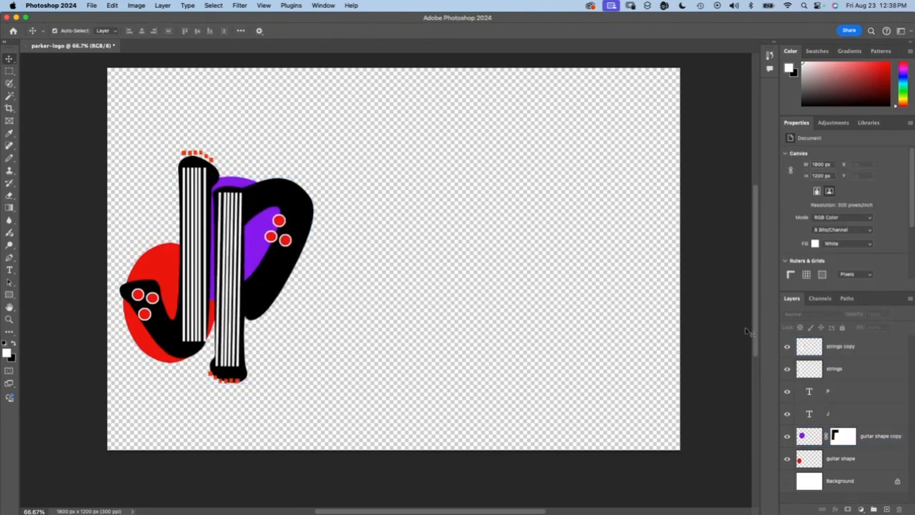
# Step: Lasso the three red buttons on the P, cut them from the strings copy layer, and duplicate that layer
pyautogui.click(852, 348)
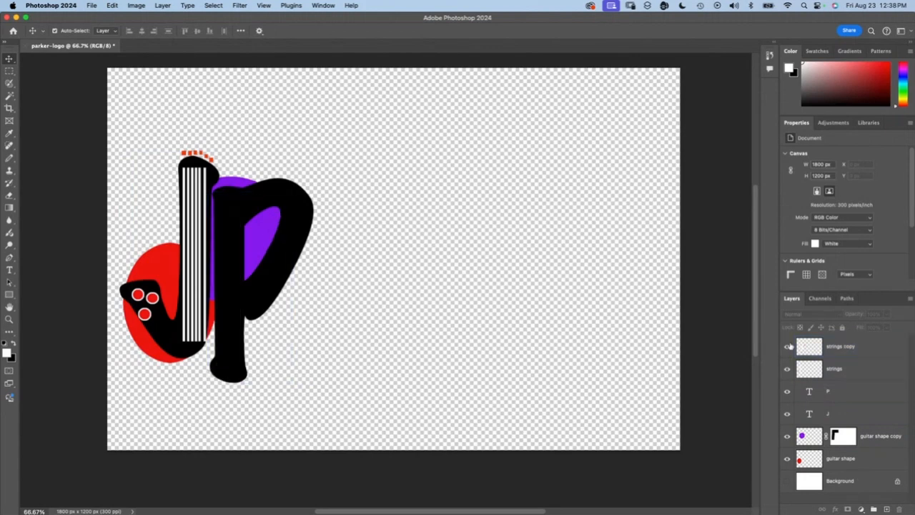
pyautogui.click(311, 135)
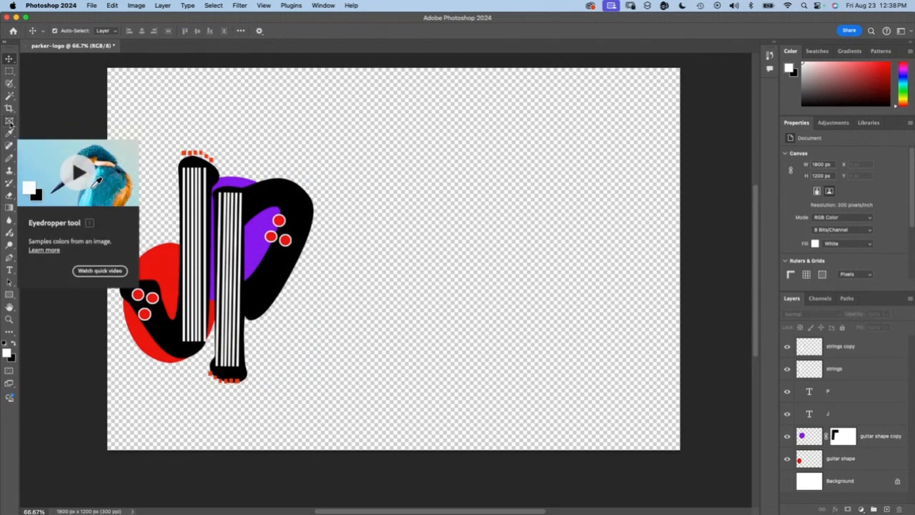
pyautogui.click(10, 84)
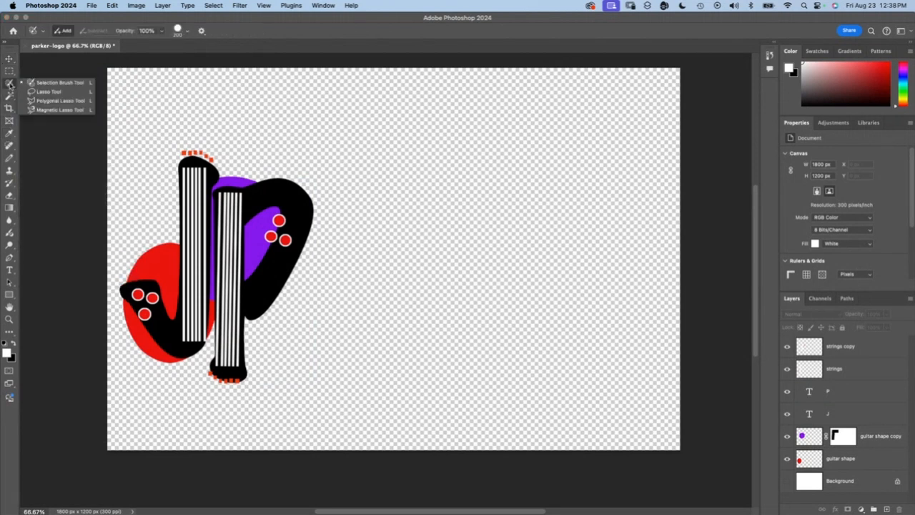
pyautogui.click(45, 94)
pyautogui.moveTo(301, 211)
pyautogui.mouseDown()
pyautogui.moveTo(274, 212)
pyautogui.moveTo(262, 243)
pyautogui.moveTo(280, 259)
pyautogui.moveTo(302, 242)
pyautogui.moveTo(294, 211)
pyautogui.mouseUp()
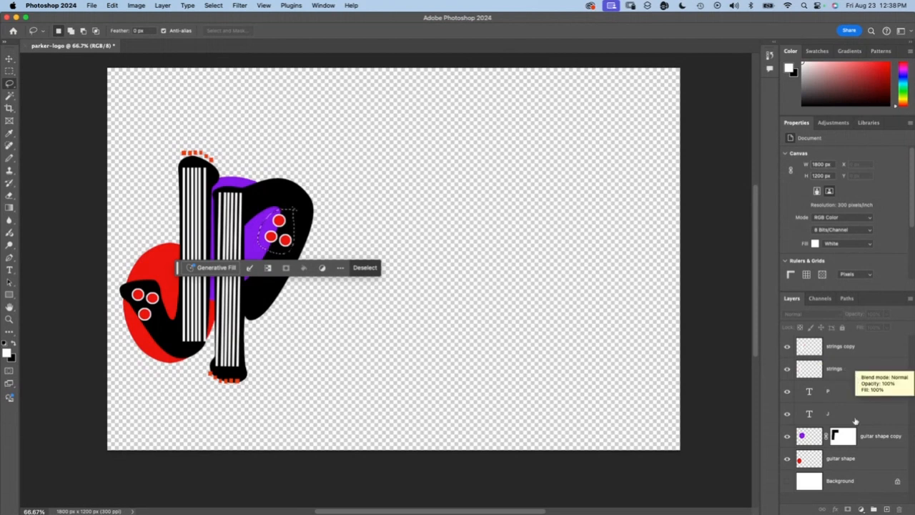
pyautogui.click(844, 347)
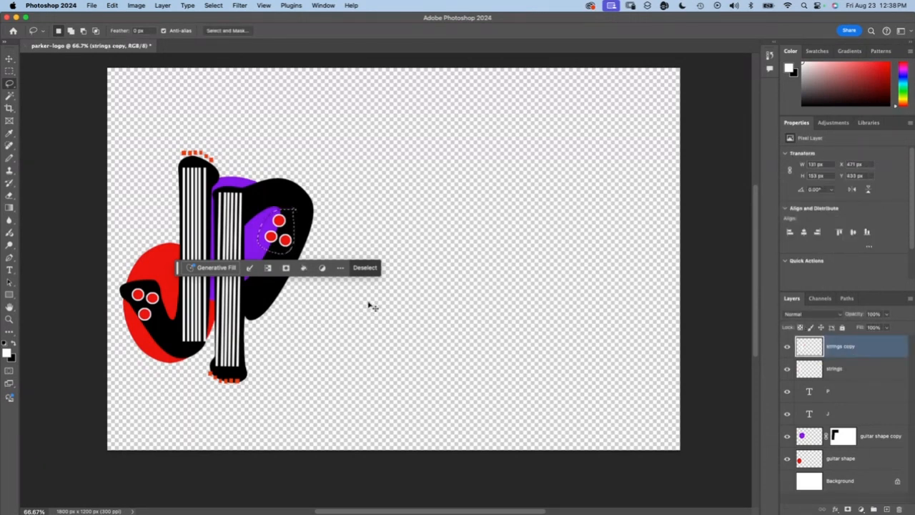
pyautogui.hotkey('ctrl', 'x')
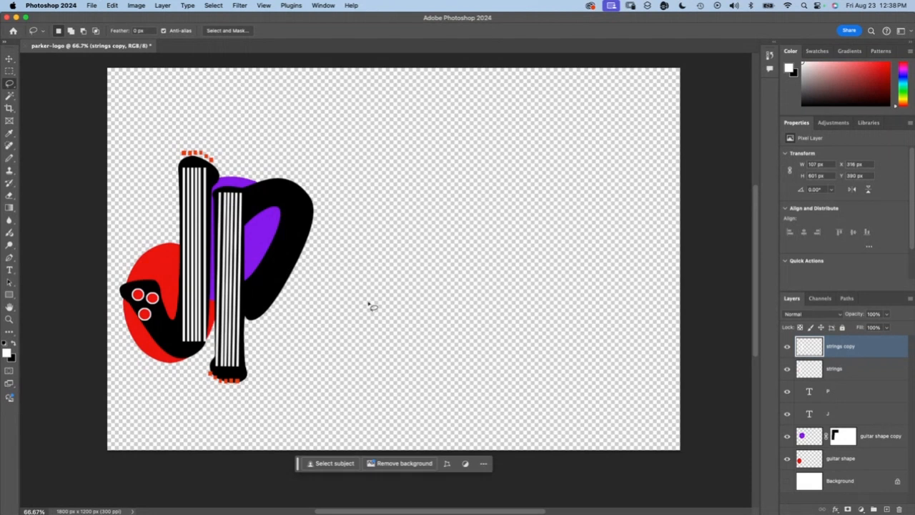
pyautogui.press('super+j')
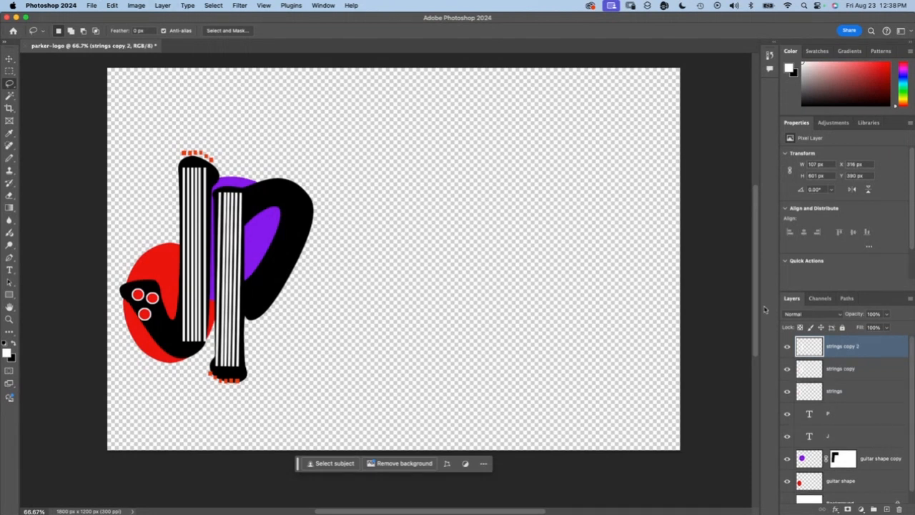
# Step: Paste the cut red buttons onto their own layer and name it "purple buttons"
pyautogui.press('super+v')
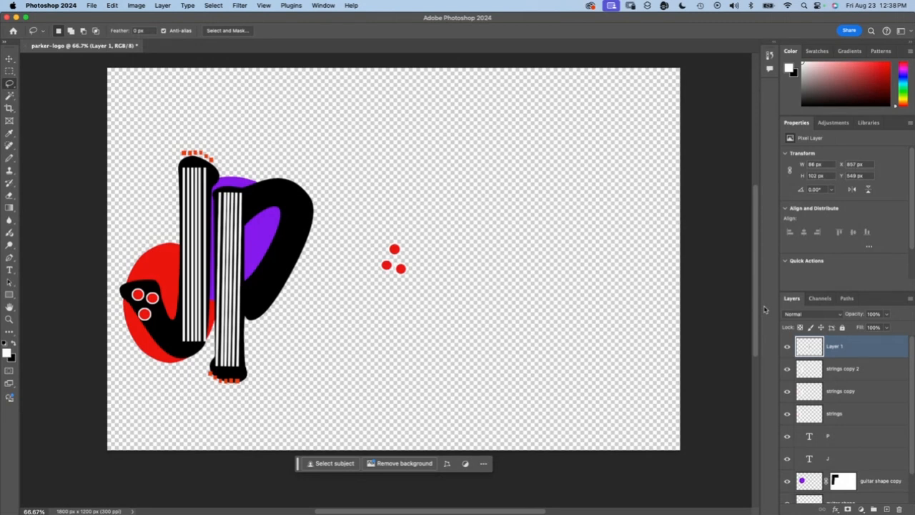
pyautogui.doubleClick(842, 346)
pyautogui.write('purple buttons')
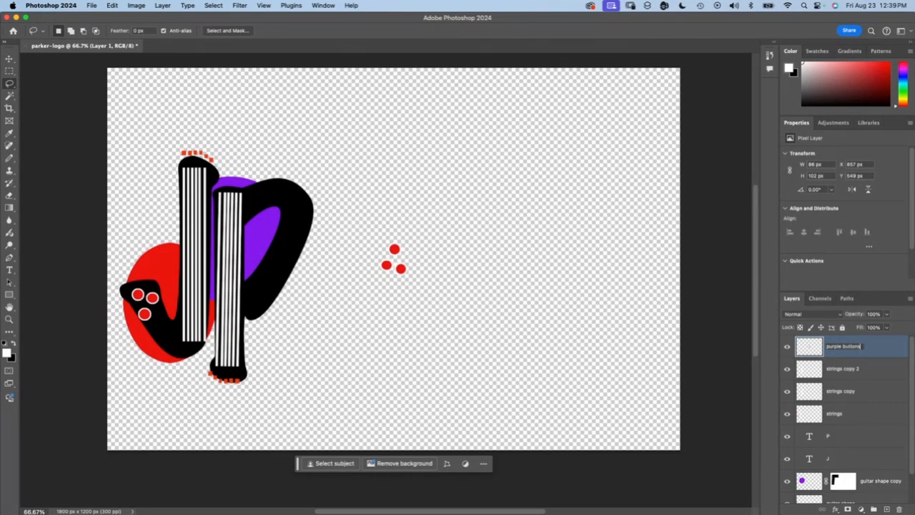
pyautogui.press('Return')
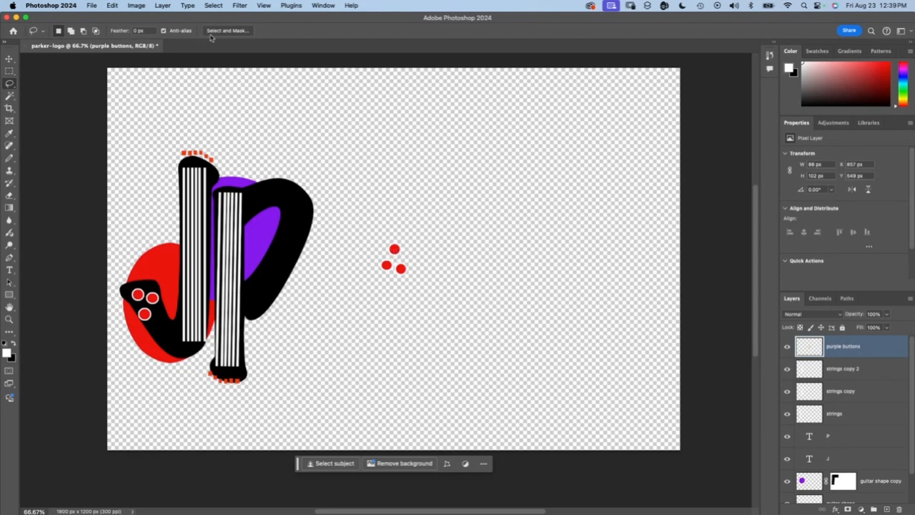
# Step: Flip the purple buttons layer vertically and place the buttons on the upper curve of the P
pyautogui.click(111, 5)
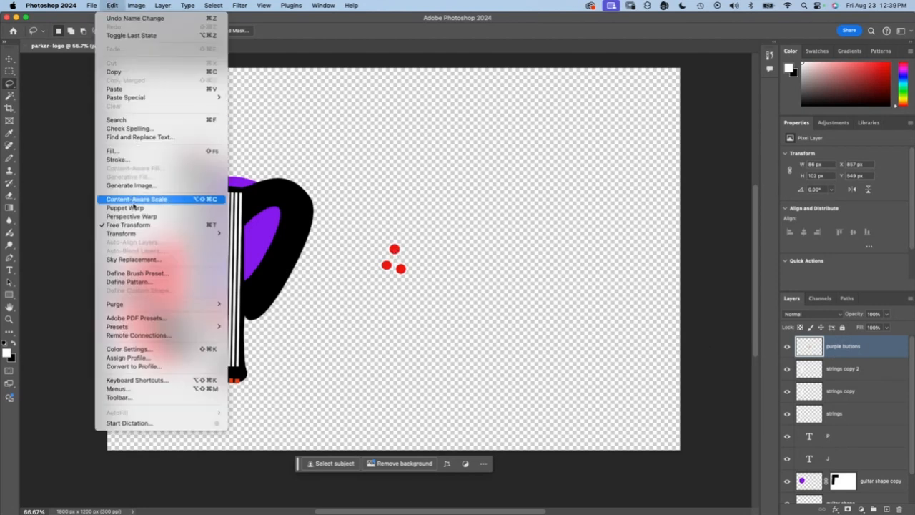
pyautogui.moveTo(130, 234)
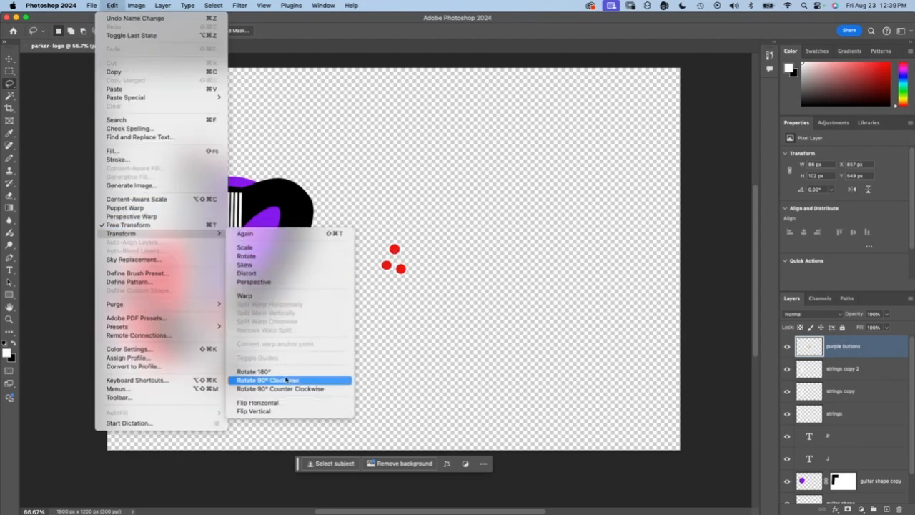
pyautogui.click(274, 412)
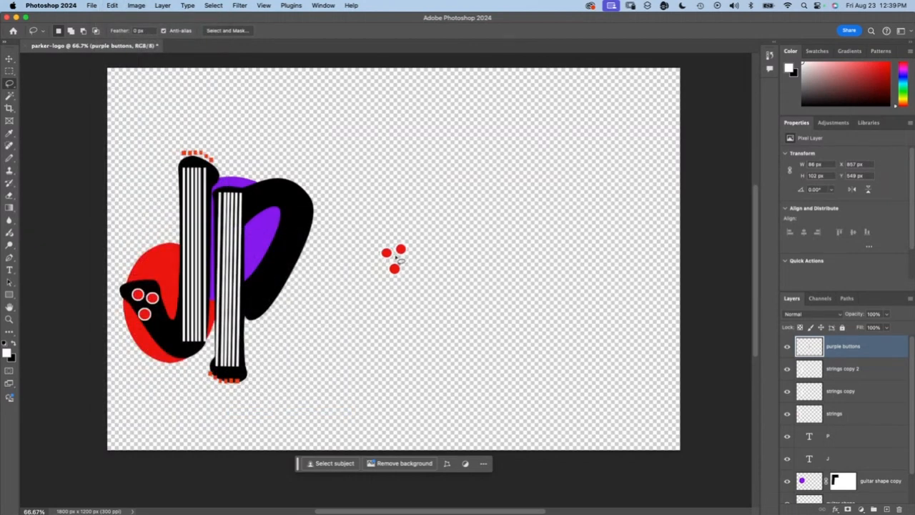
pyautogui.press('v')
pyautogui.moveTo(395, 256)
pyautogui.mouseDown()
pyautogui.moveTo(292, 218)
pyautogui.moveTo(401, 268)
pyautogui.moveTo(286, 217)
pyautogui.moveTo(299, 229)
pyautogui.moveTo(280, 223)
pyautogui.mouseUp()
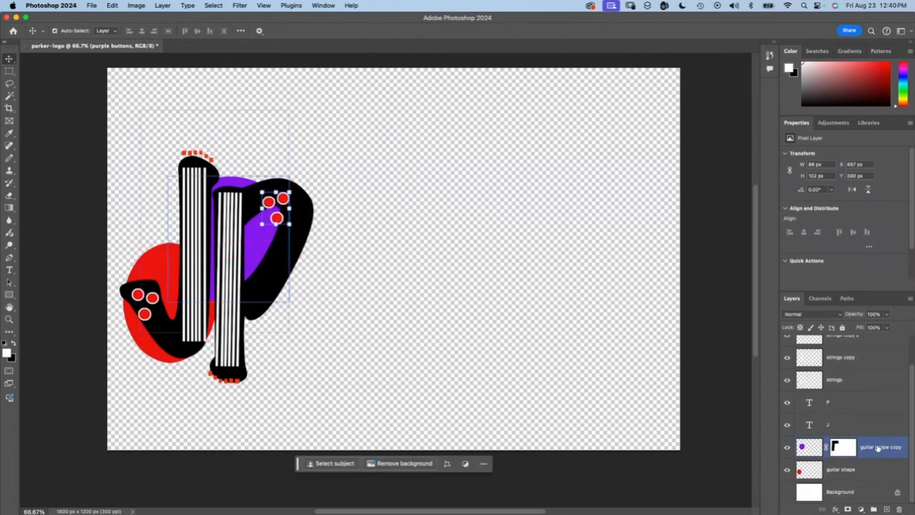
# Step: Rasterize the P and J text layers together
pyautogui.click(848, 403)
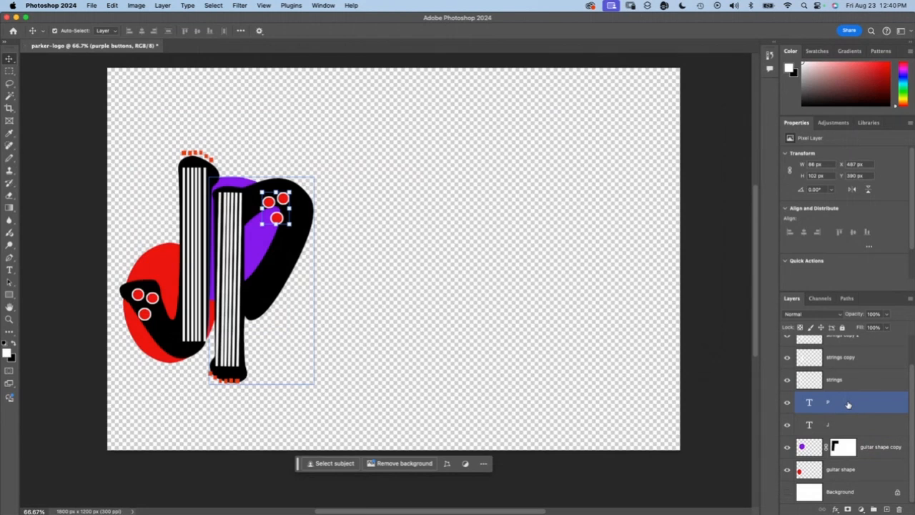
pyautogui.keyDown('shift'); pyautogui.click(854, 426); pyautogui.keyUp('shift')
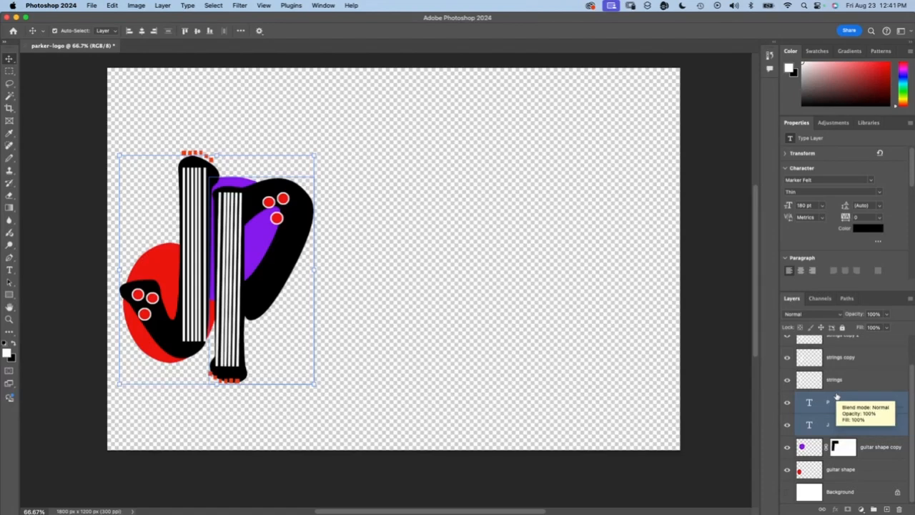
pyautogui.rightClick(837, 395)
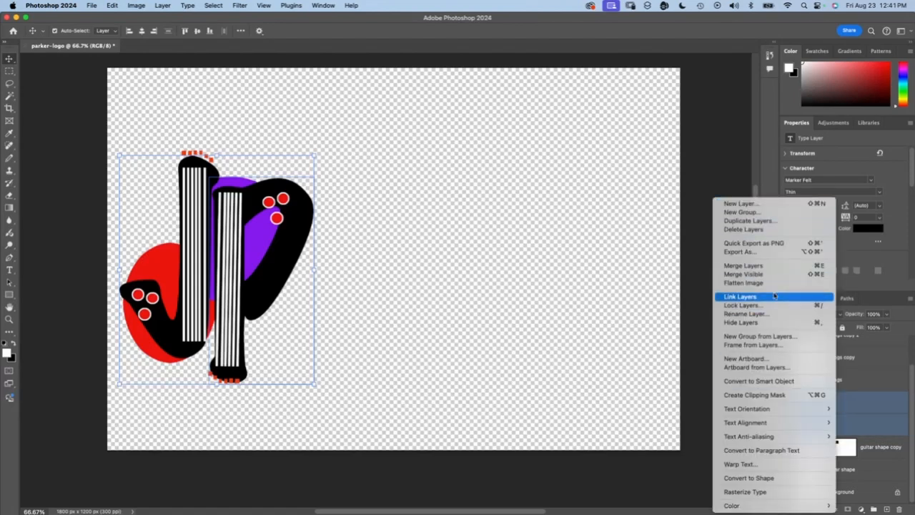
pyautogui.click(741, 492)
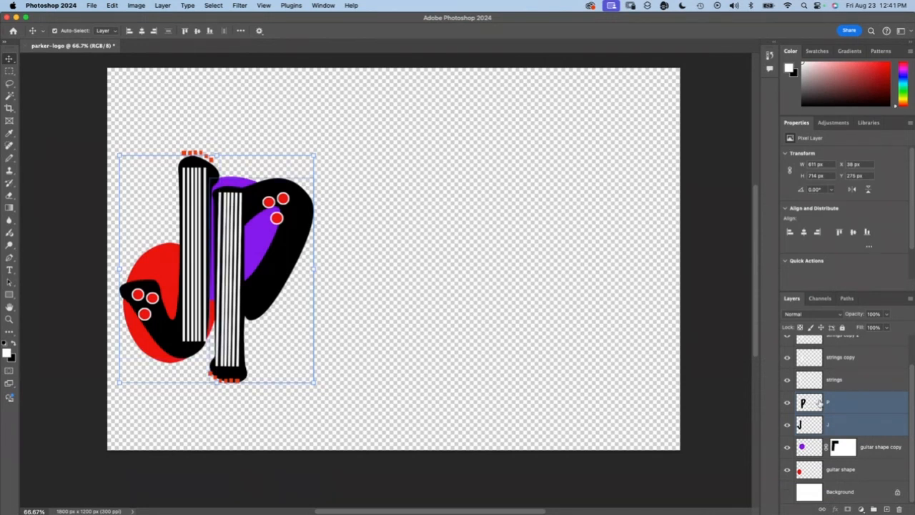
# Step: Add a Bevel & Emboss effect to the P layer with the Pillow Emboss style
pyautogui.click(865, 403)
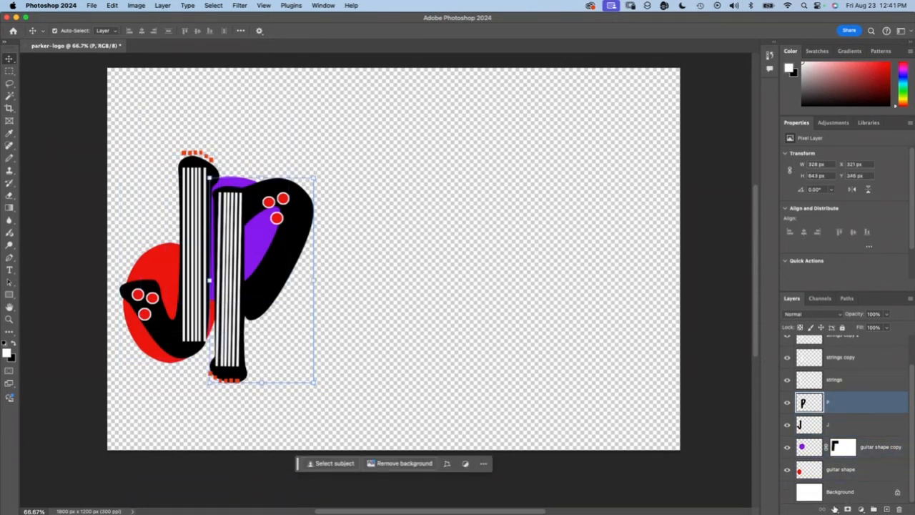
pyautogui.click(835, 509)
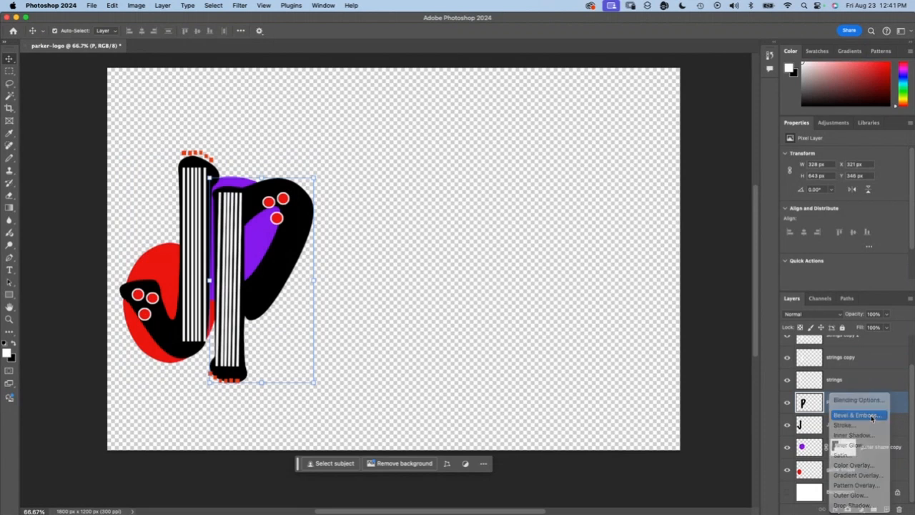
pyautogui.click(883, 416)
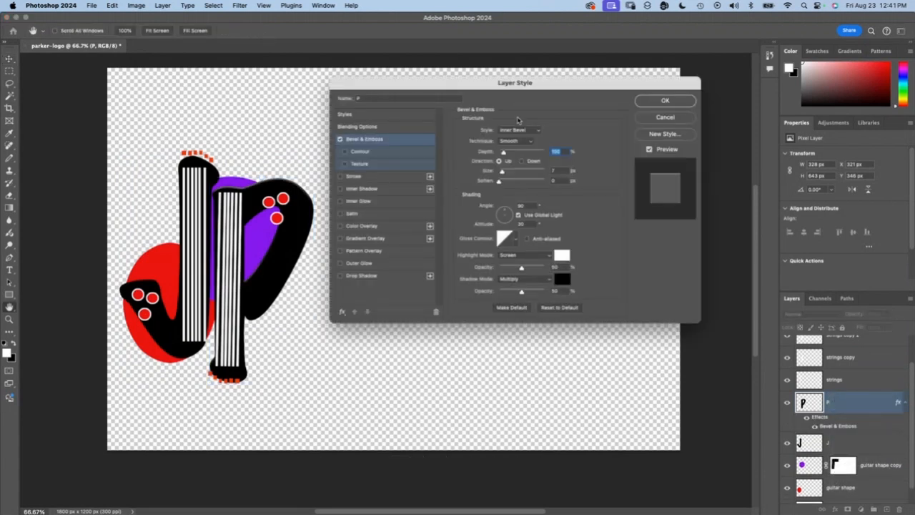
pyautogui.click(521, 141)
pyautogui.click(527, 130)
pyautogui.click(528, 130)
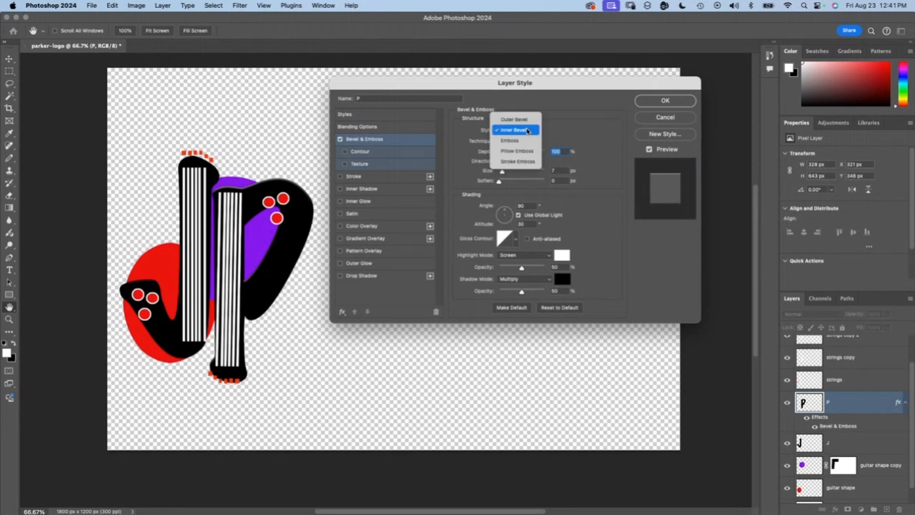
pyautogui.click(527, 153)
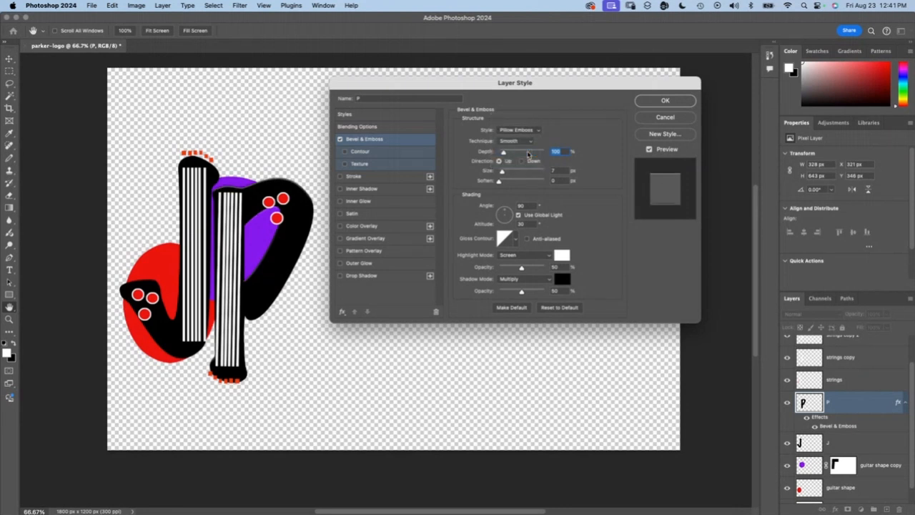
# Step: Increase the size and softening of the P's bevel and change its technique from Smooth
pyautogui.moveTo(509, 172)
pyautogui.mouseDown()
pyautogui.moveTo(518, 171)
pyautogui.moveTo(510, 180)
pyautogui.mouseUp()
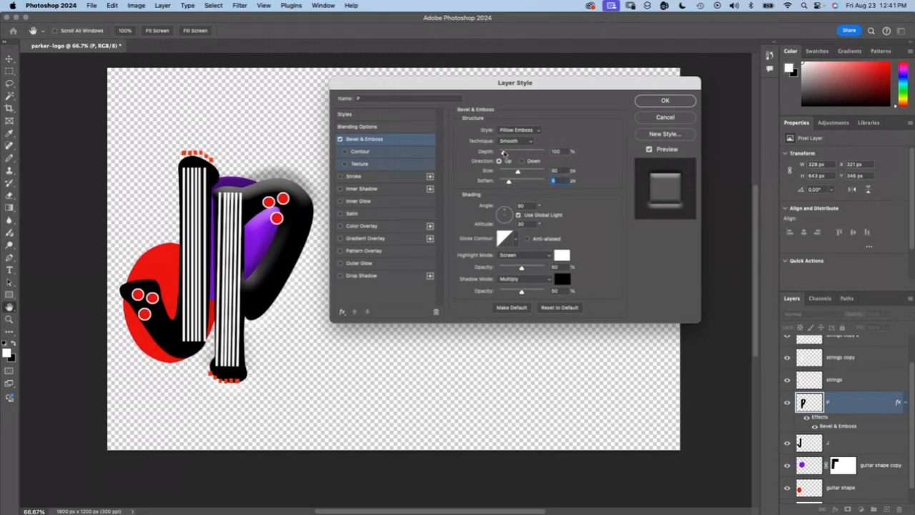
pyautogui.click(518, 141)
pyautogui.click(515, 151)
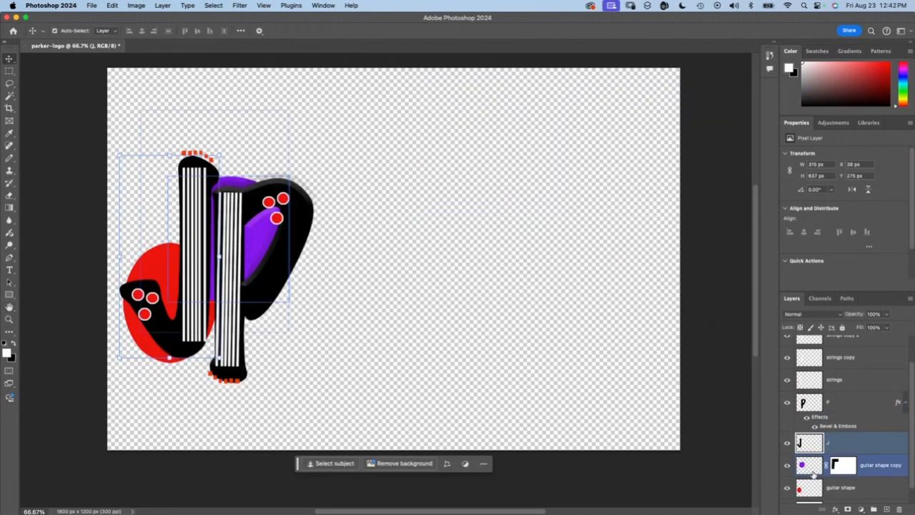
# Step: Add a Pillow Emboss bevel to the red guitar shape layer with increased depth and the Down direction
pyautogui.click(840, 464)
pyautogui.click(840, 487)
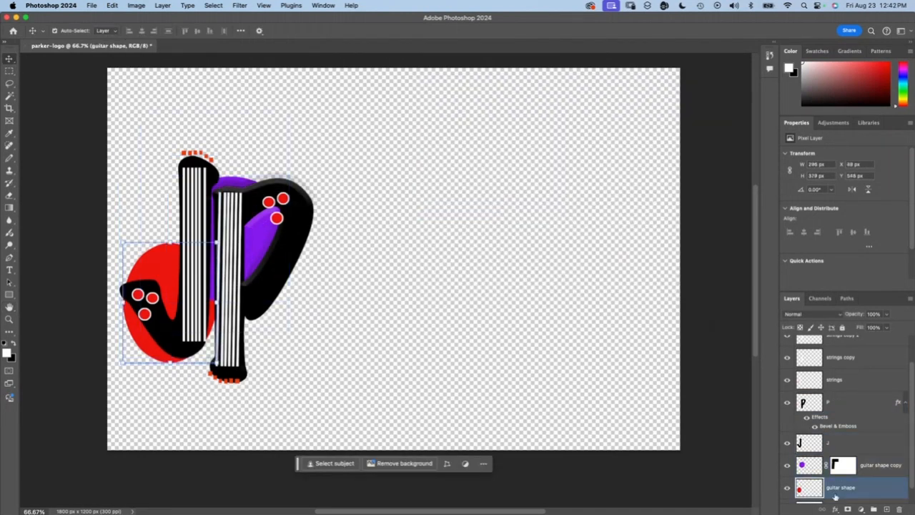
pyautogui.click(835, 509)
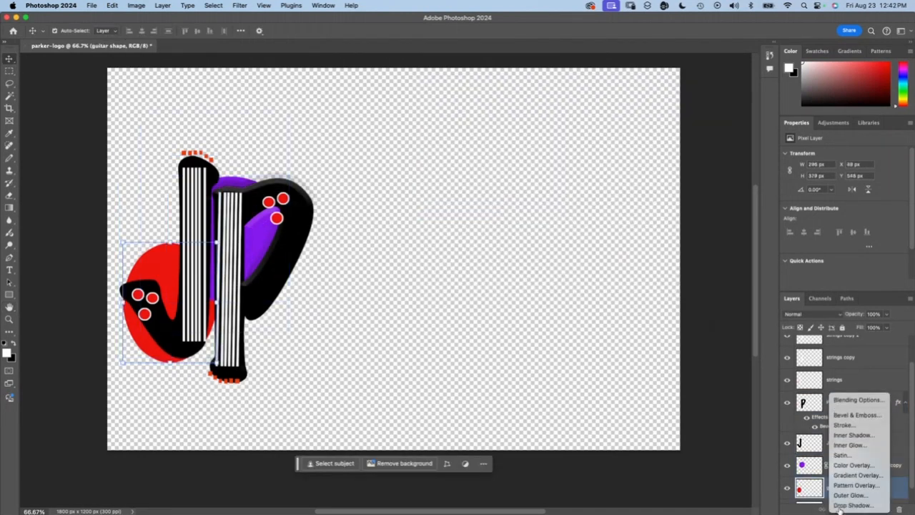
pyautogui.click(855, 415)
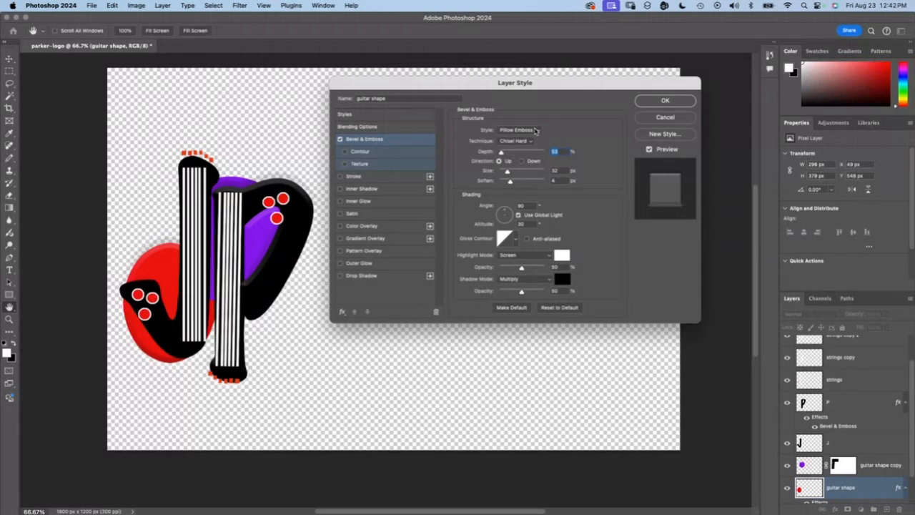
pyautogui.moveTo(500, 153); pyautogui.dragTo(505, 154)
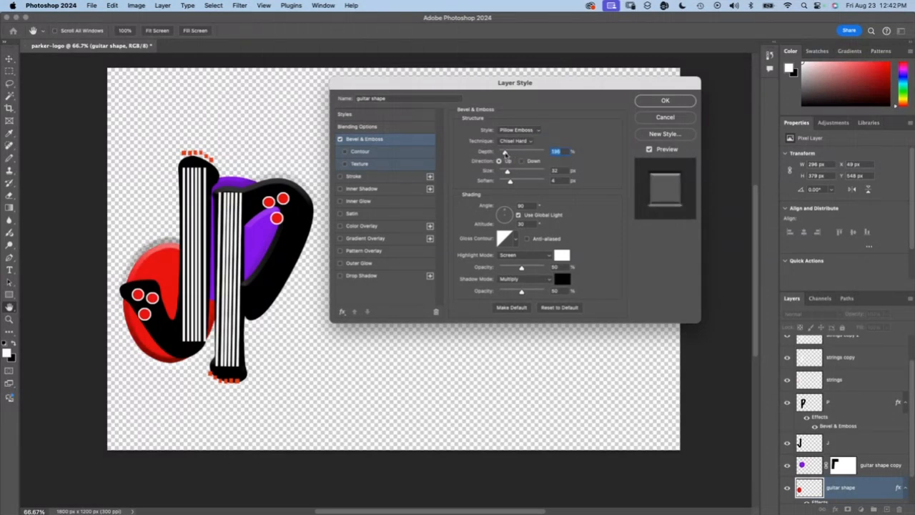
pyautogui.click(521, 161)
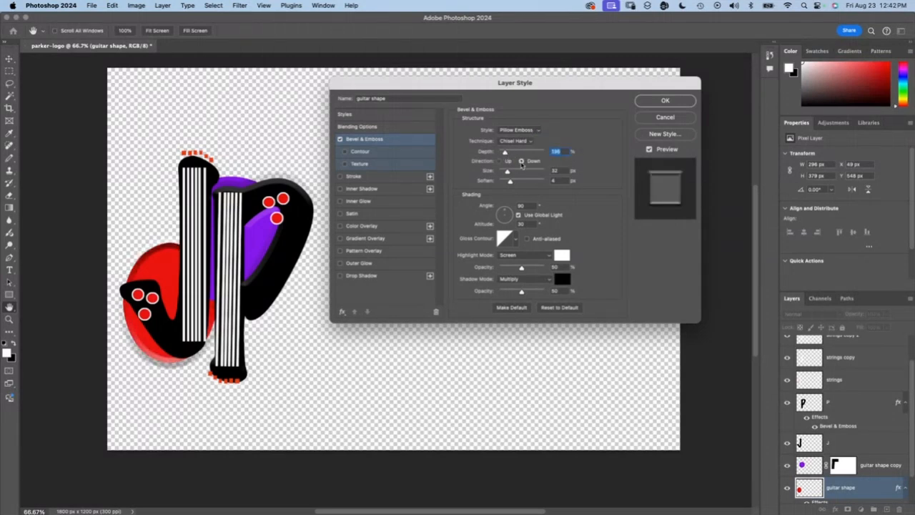
pyautogui.click(673, 103)
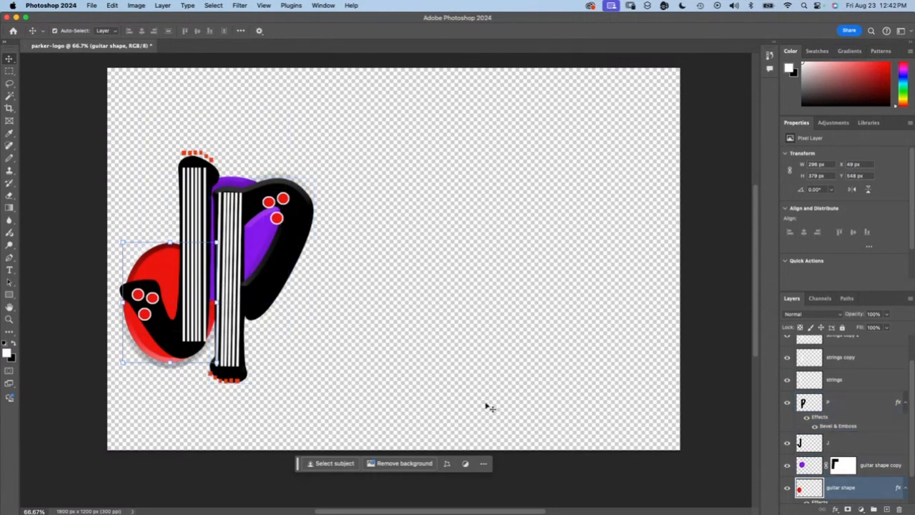
# Step: Group all the logo layers above the Background and duplicate the group
pyautogui.scroll(-2, 831, 457)
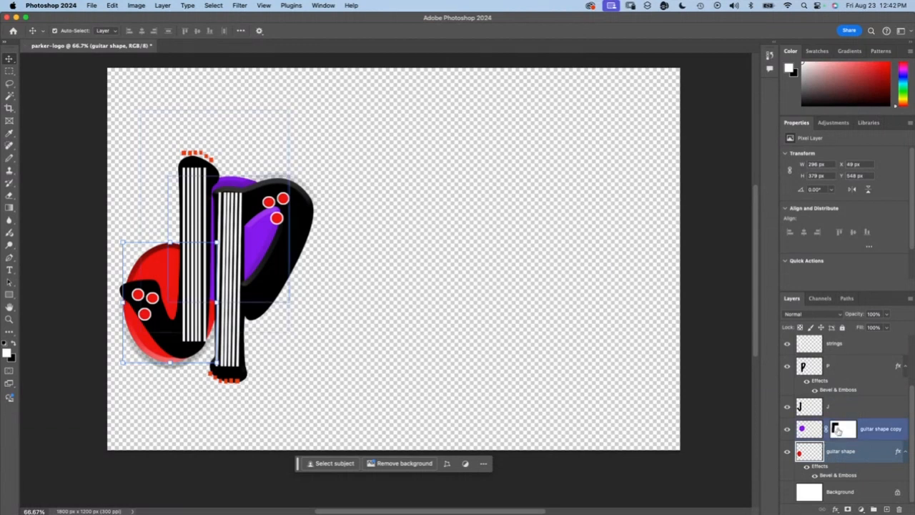
pyautogui.scroll(4, 843, 400)
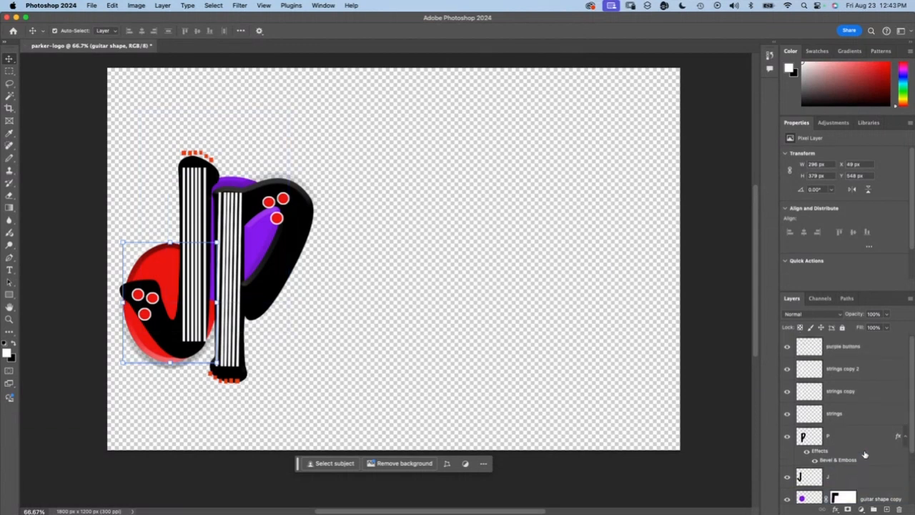
pyautogui.keyDown('shift'); pyautogui.click(845, 349); pyautogui.keyUp('shift')
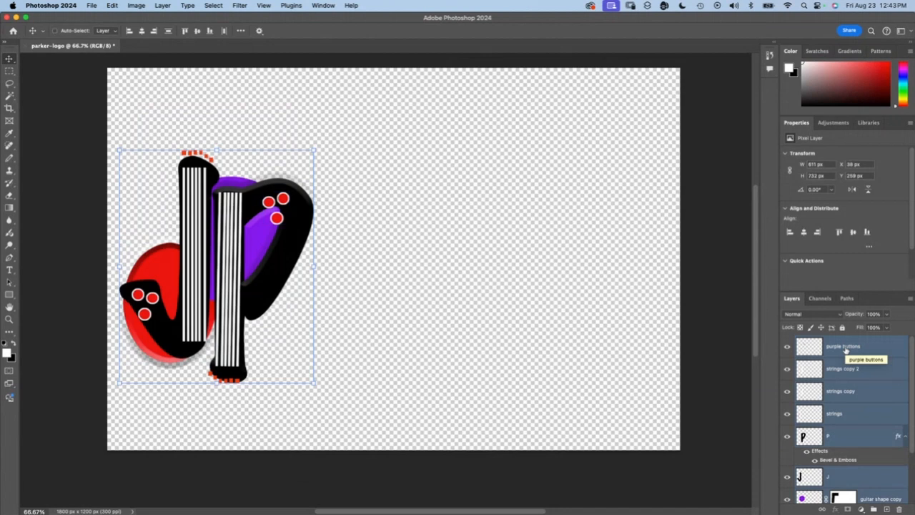
pyautogui.press('super+g')
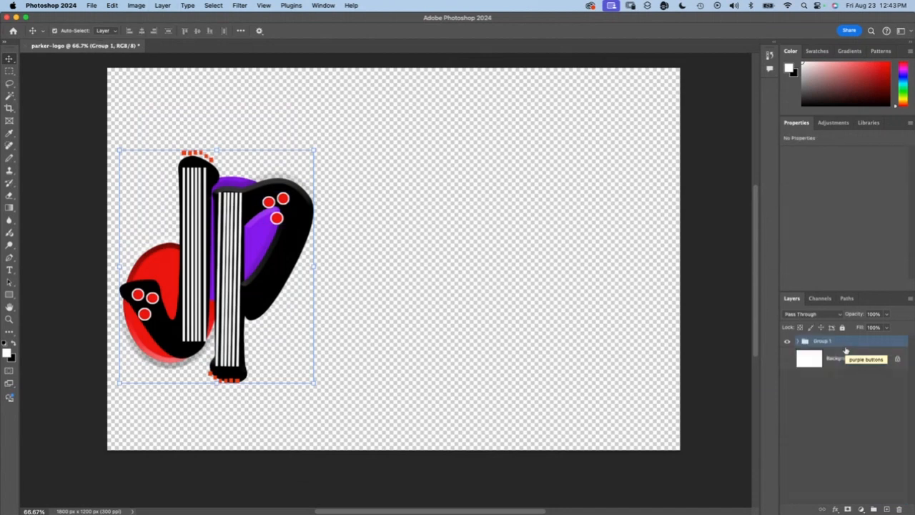
pyautogui.moveTo(846, 356); pyautogui.dragTo(886, 508)
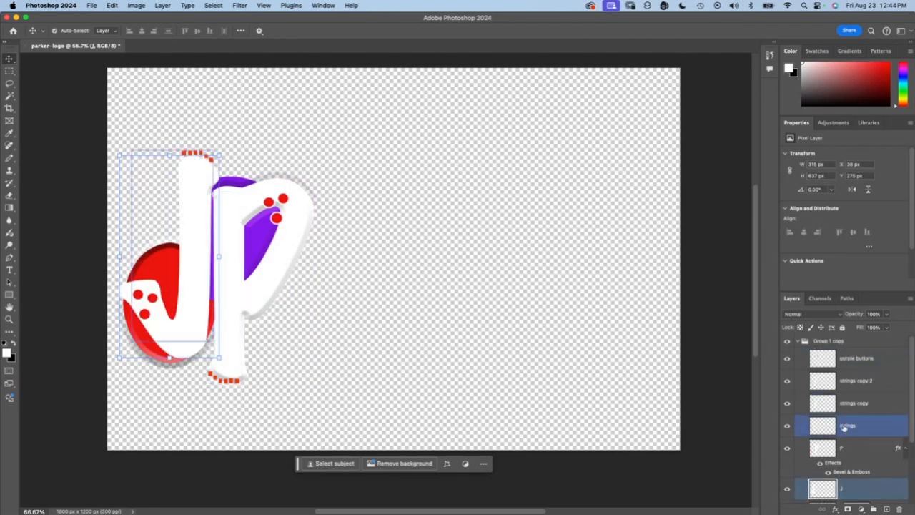
# Step: Invert the colors of the J, strings and strings copy layers in the duplicated group
pyautogui.click(847, 426)
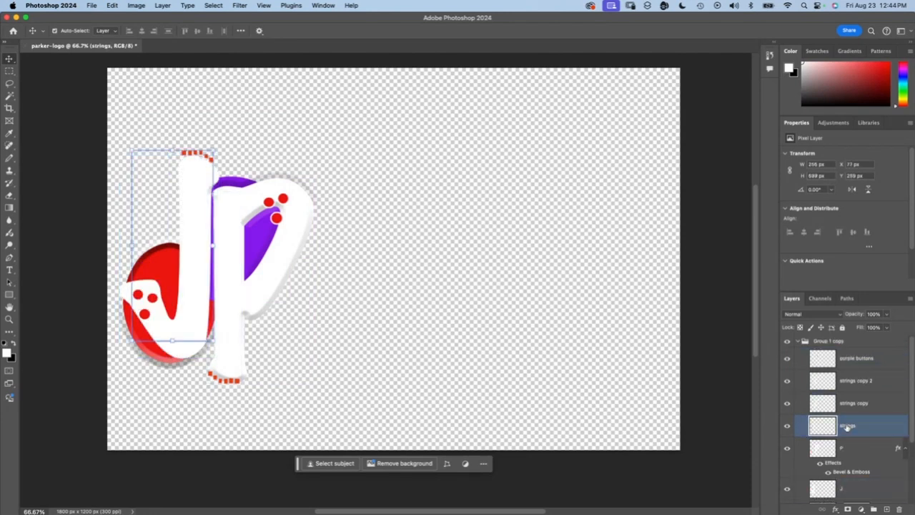
pyautogui.keyDown('super'); pyautogui.click(853, 409); pyautogui.keyUp('super')
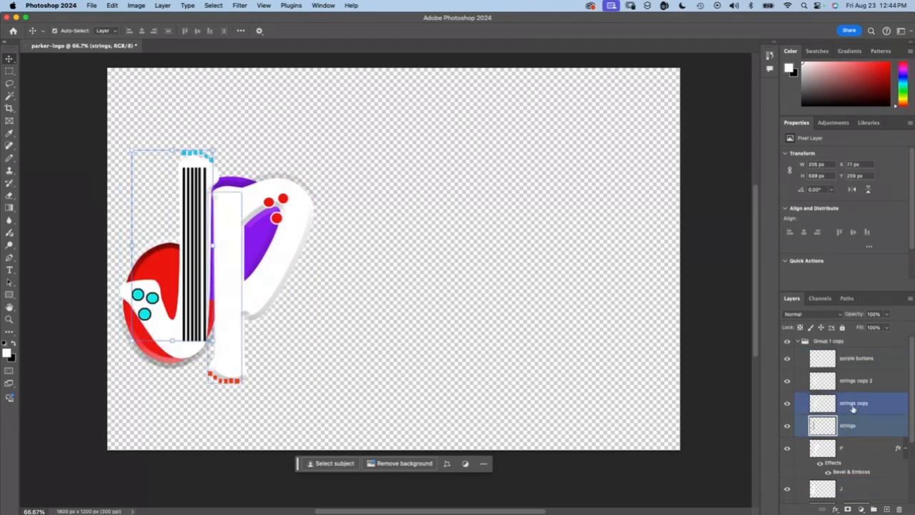
pyautogui.keyDown('super'); pyautogui.click(361, 312); pyautogui.keyUp('super')
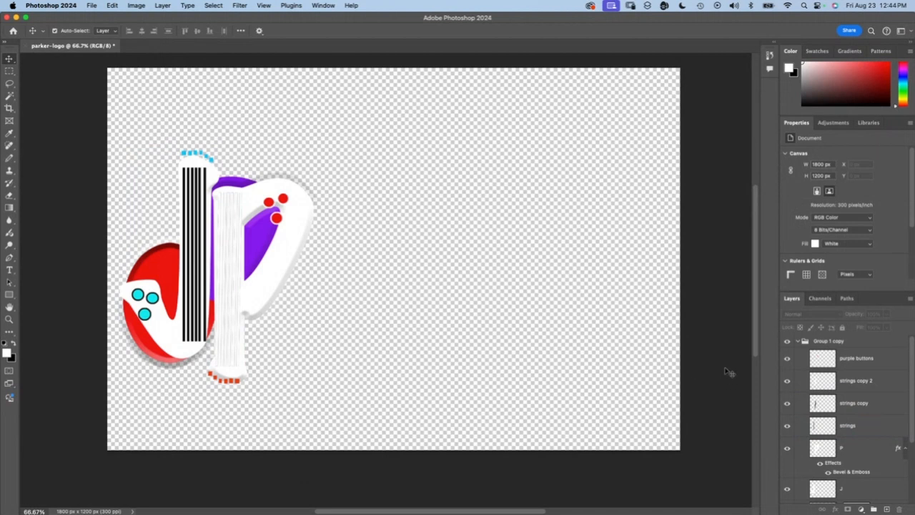
pyautogui.scroll(-3, 851, 414)
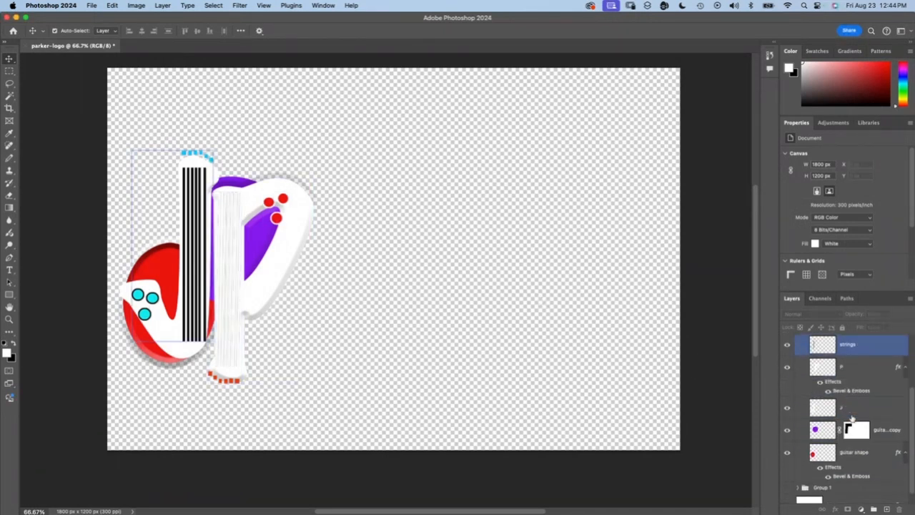
pyautogui.click(851, 418)
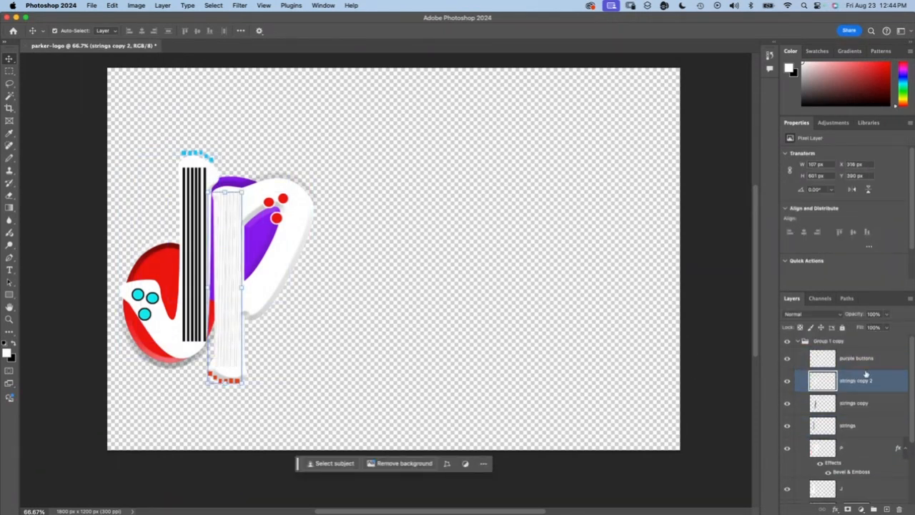
# Step: Collapse the duplicated group and try to nudge it to the right
pyautogui.click(843, 345)
pyautogui.click(797, 341)
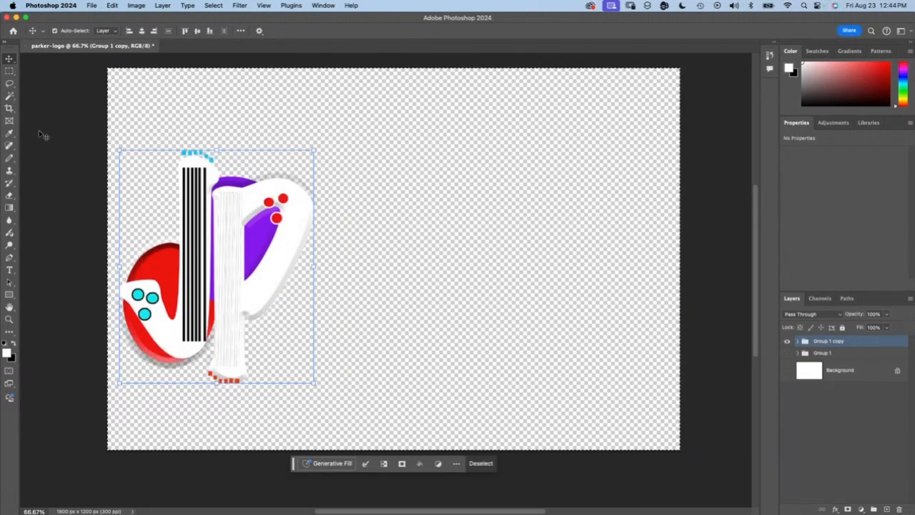
pyautogui.press('Right')
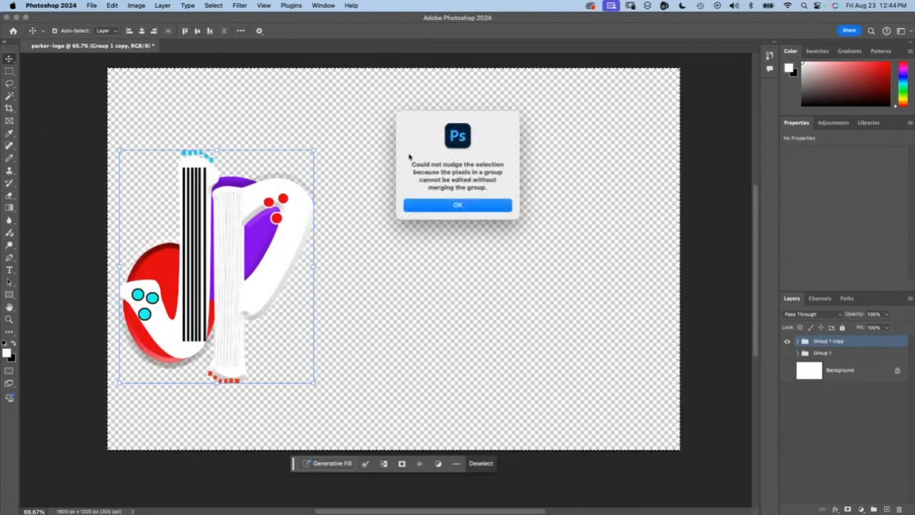
pyautogui.click(439, 204)
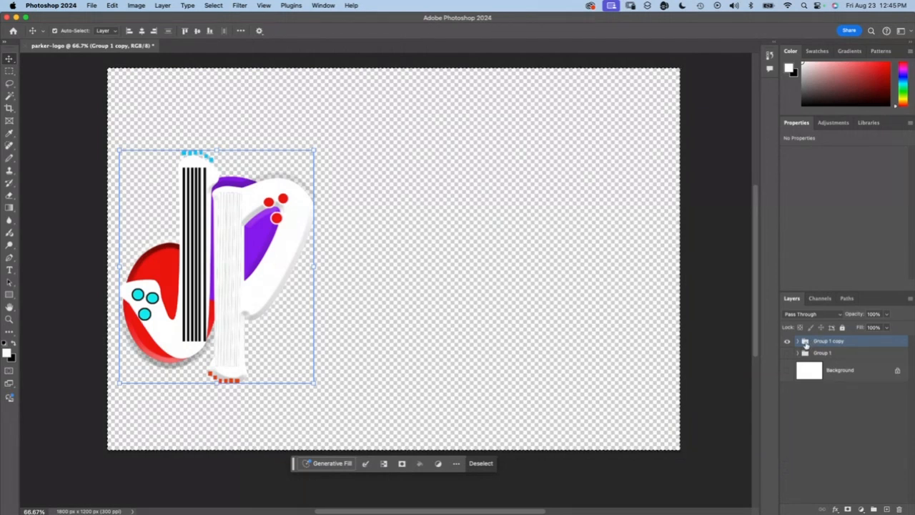
# Step: Make the original Group 1 visible beneath its copy
pyautogui.click(787, 353)
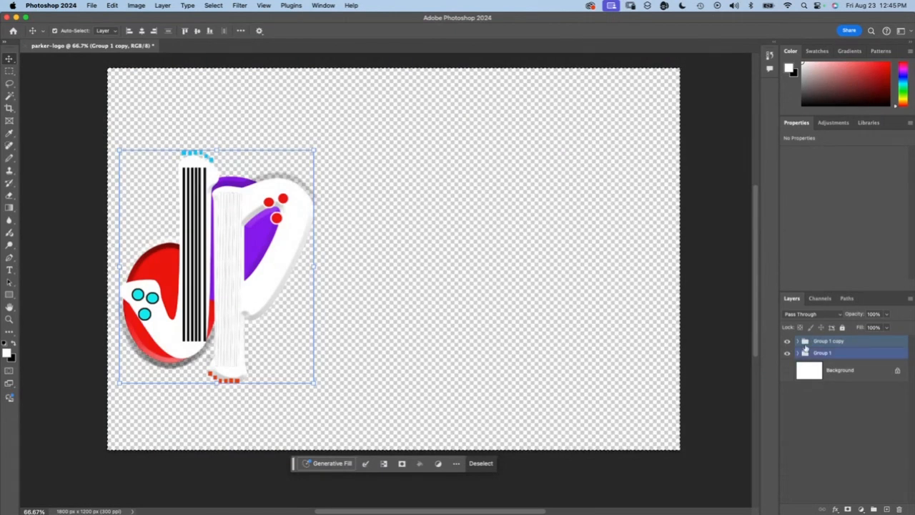
pyautogui.click(797, 341)
pyautogui.click(798, 342)
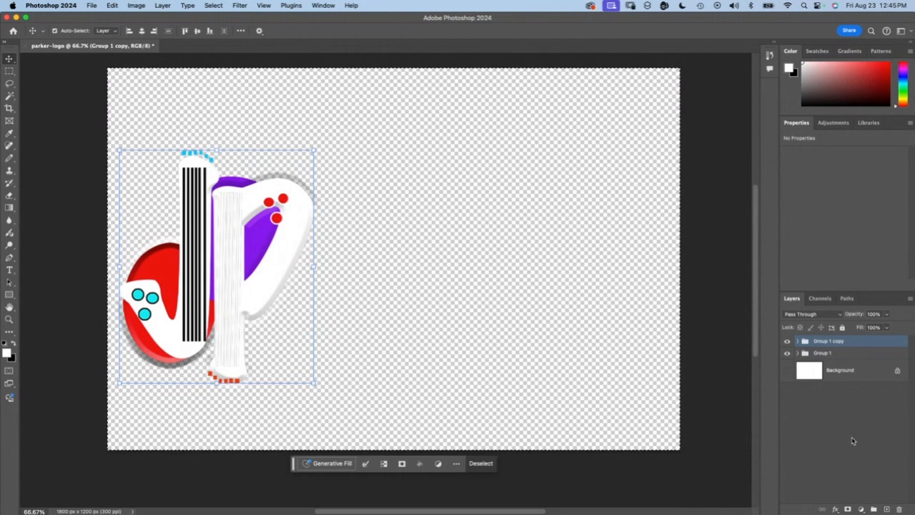
# Step: Merge the Group 1 copy into a single layer and move it to the right of the original logo
pyautogui.rightClick(804, 341)
pyautogui.click(827, 342)
pyautogui.rightClick(823, 341)
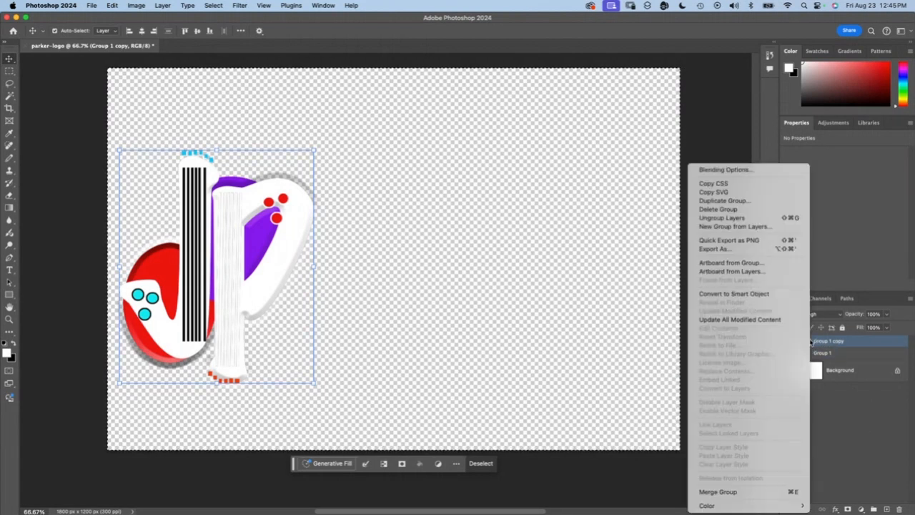
pyautogui.click(712, 491)
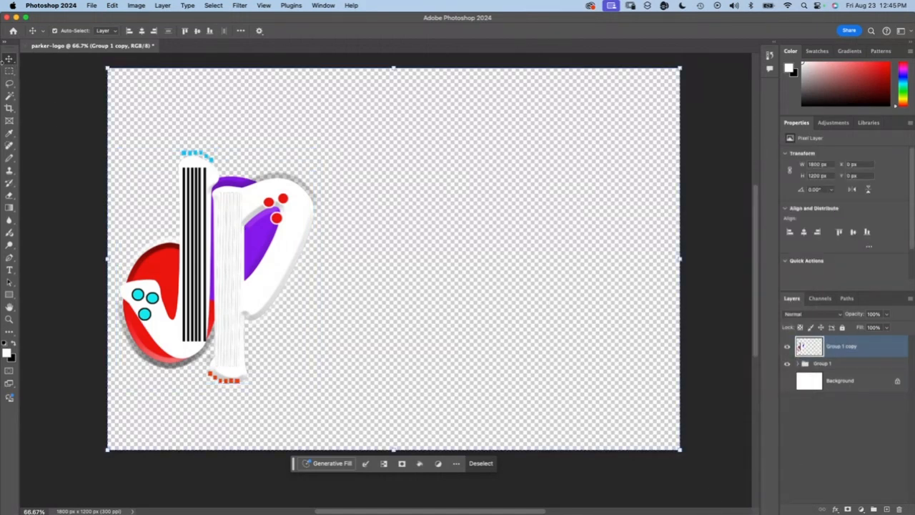
pyautogui.moveTo(217, 231); pyautogui.dragTo(385, 248)
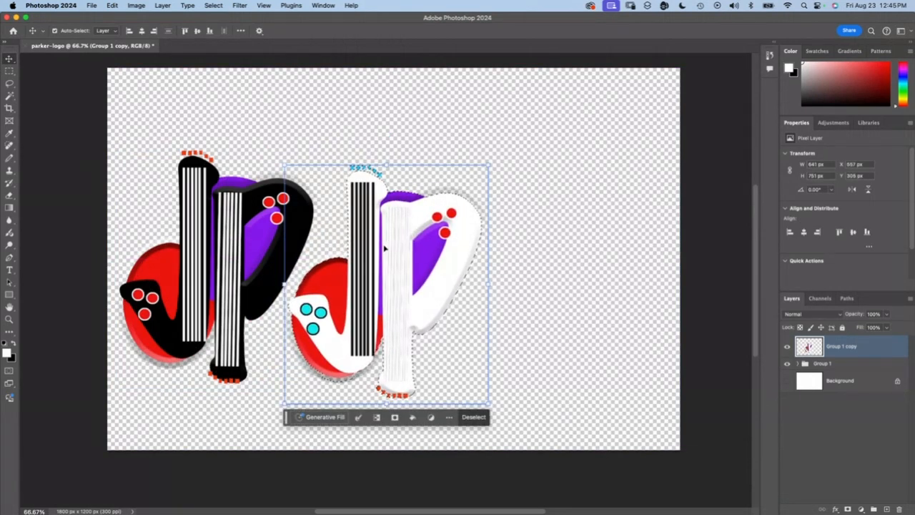
pyautogui.click(551, 238)
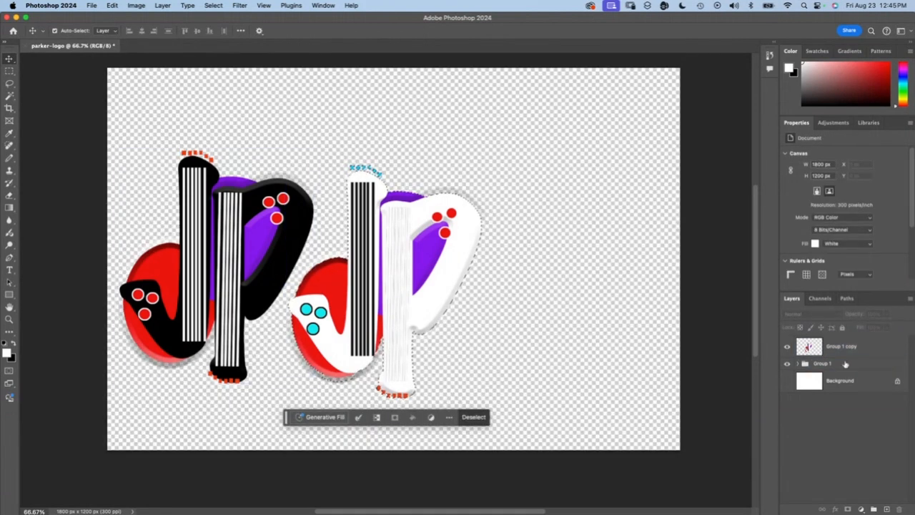
# Step: Duplicate Group 1 and rename the copy "variation 3"
pyautogui.click(804, 365)
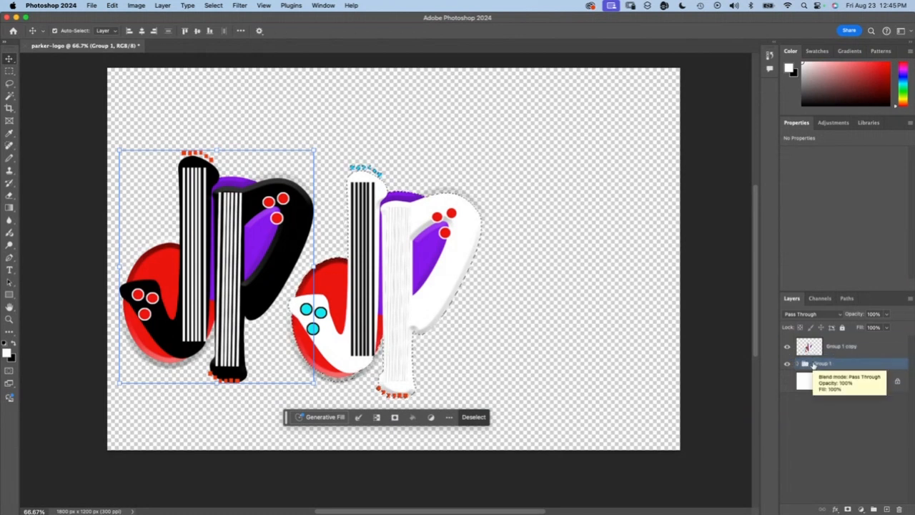
pyautogui.moveTo(814, 365); pyautogui.dragTo(885, 509)
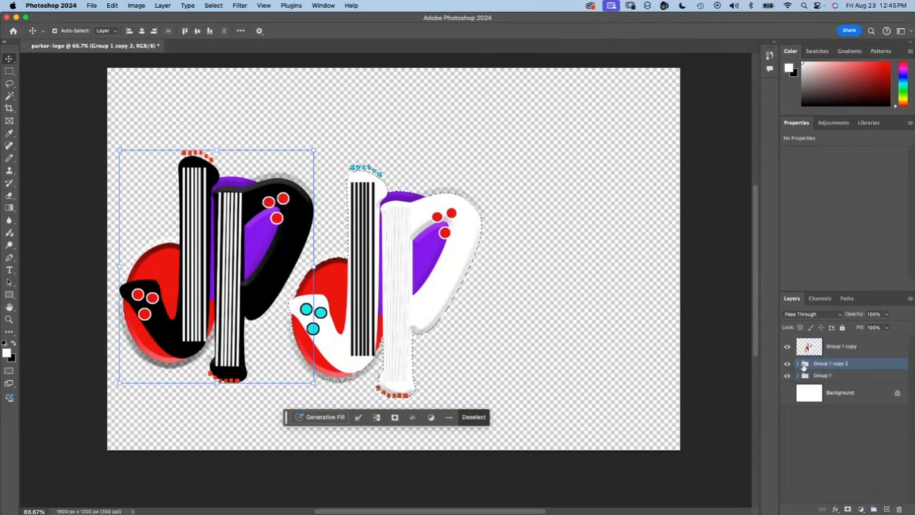
pyautogui.doubleClick(834, 363)
pyautogui.write('variation 1')
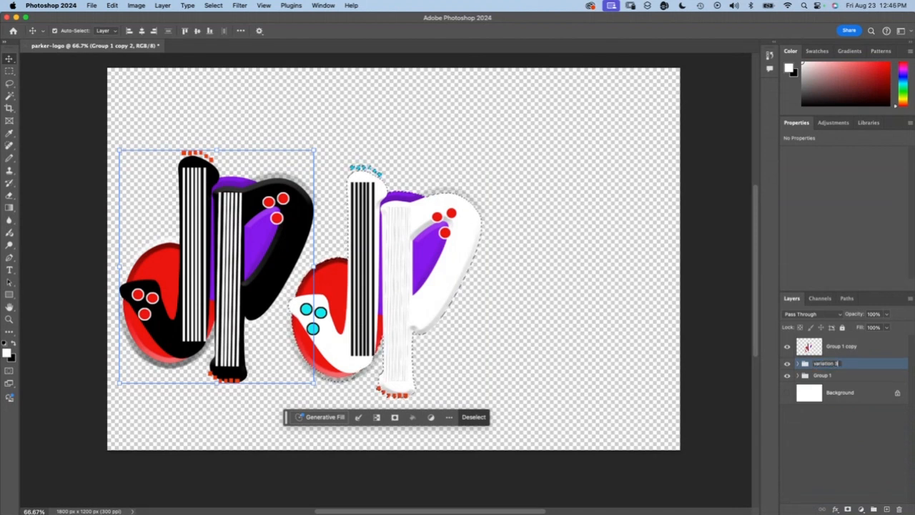
# Step: Rename the merged white-lettered logo layer "variation 2"
pyautogui.keyDown('shift'); pyautogui.click(847, 350); pyautogui.keyUp('shift')
pyautogui.doubleClick(840, 347)
pyautogui.write('var')
pyautogui.press('Return')
# Step: Examine the layers and effects inside the variation 3 group
pyautogui.click(829, 365)
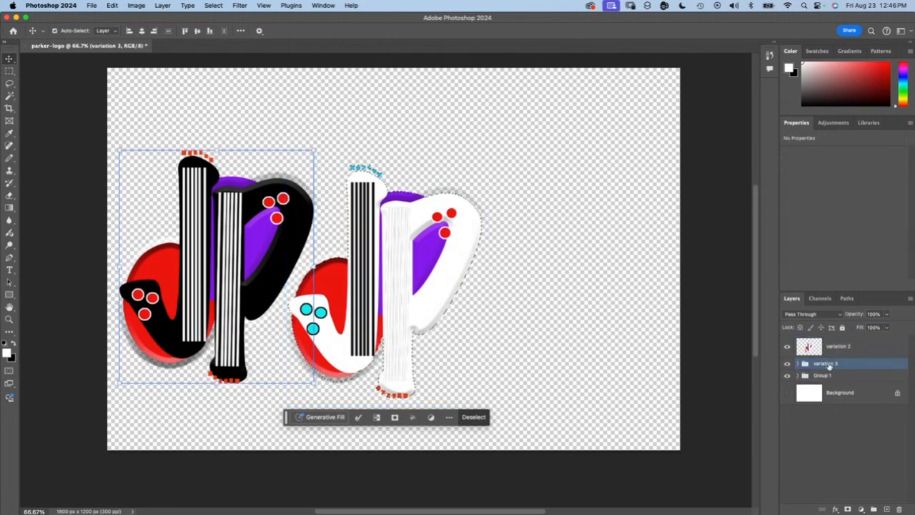
pyautogui.click(798, 364)
pyautogui.scroll(-1, 847, 390)
pyautogui.click(850, 395)
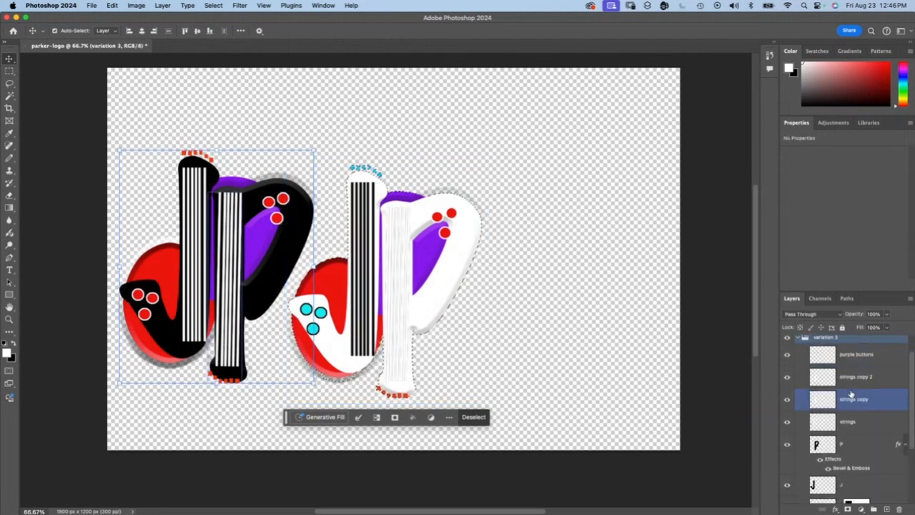
pyautogui.scroll(1, 831, 367)
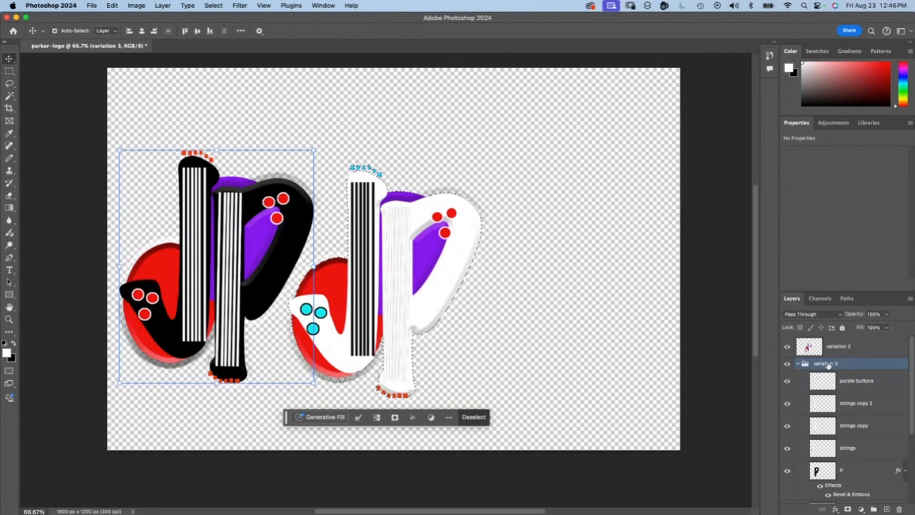
pyautogui.scroll(-3, 828, 366)
pyautogui.click(828, 377)
pyautogui.scroll(-1, 828, 380)
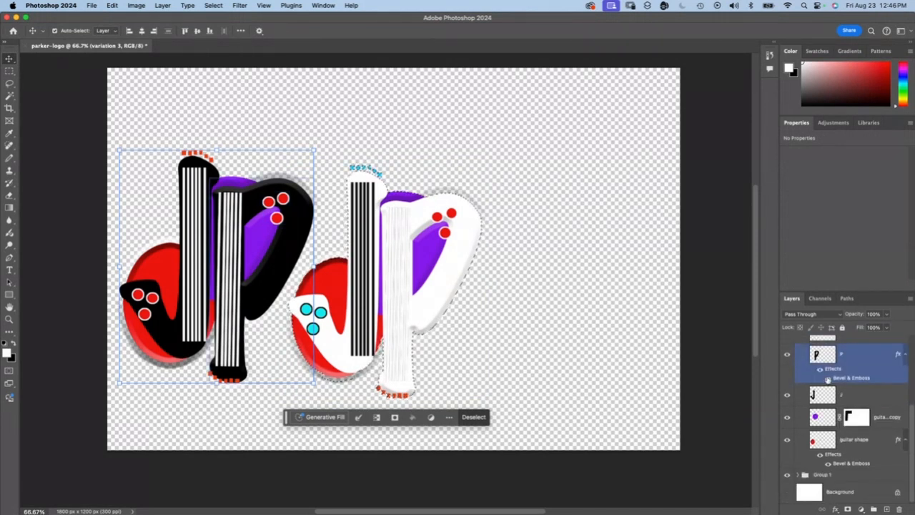
pyautogui.scroll(5, 845, 418)
# Step: Collapse the variation 3 group and merge it into a single layer
pyautogui.click(798, 363)
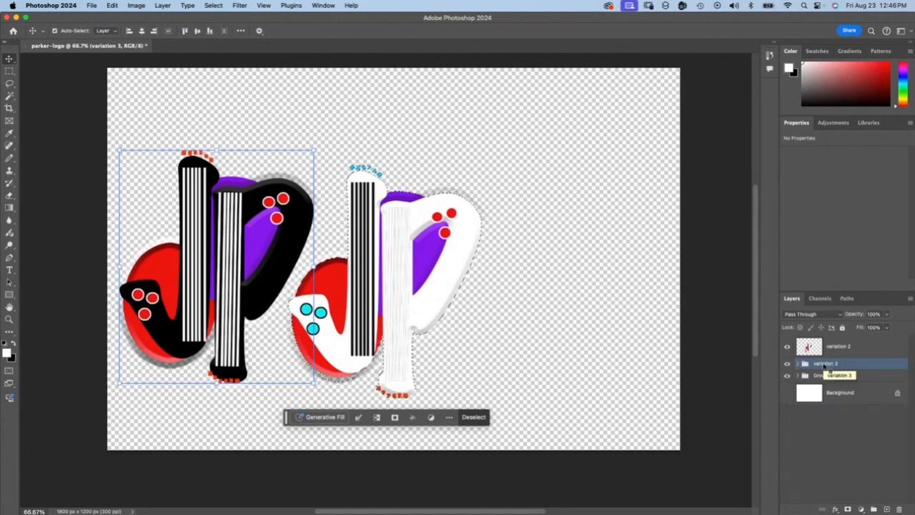
pyautogui.rightClick(825, 365)
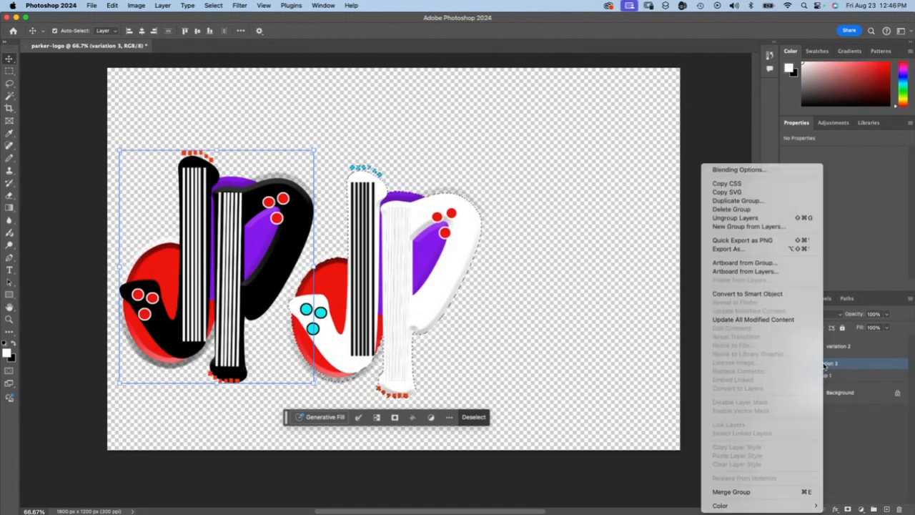
pyautogui.click(733, 491)
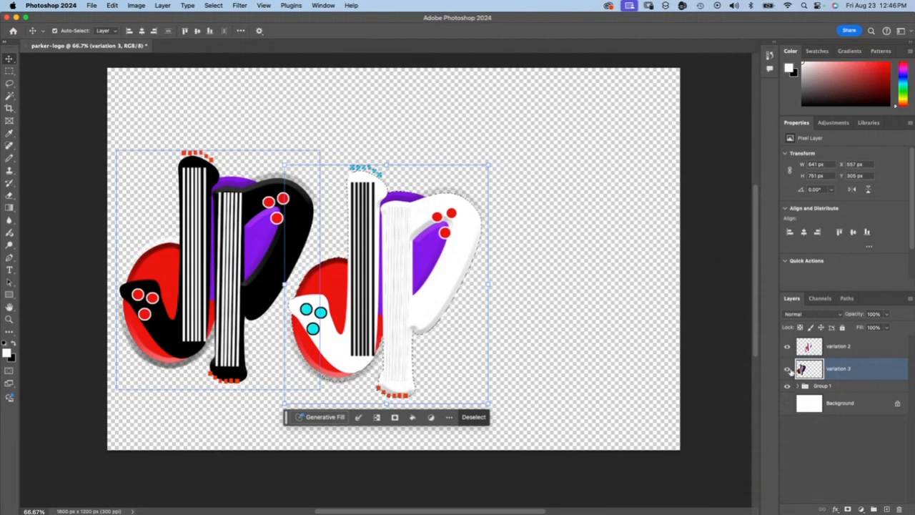
# Step: Move the variation 3 logo beside the white-lettered logo, clear the selection, and make variation 3 the active layer
pyautogui.moveTo(241, 224); pyautogui.dragTo(586, 248)
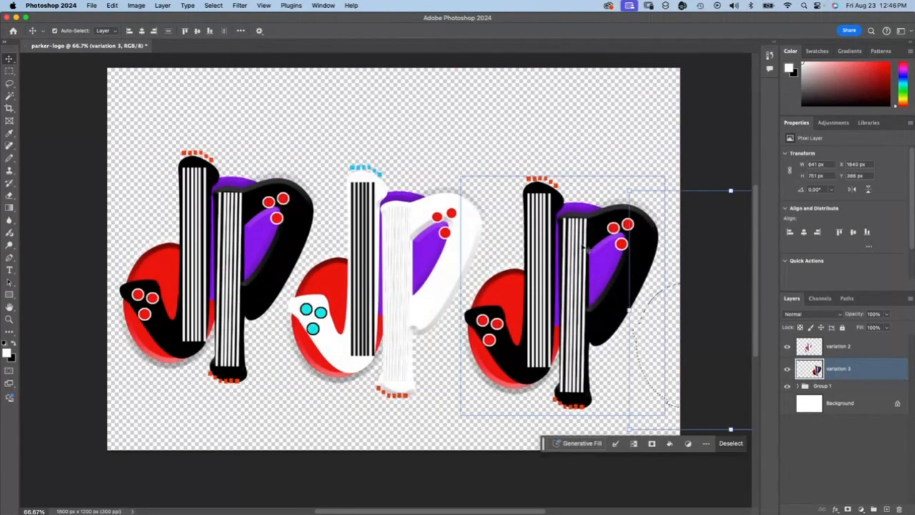
pyautogui.click(786, 454)
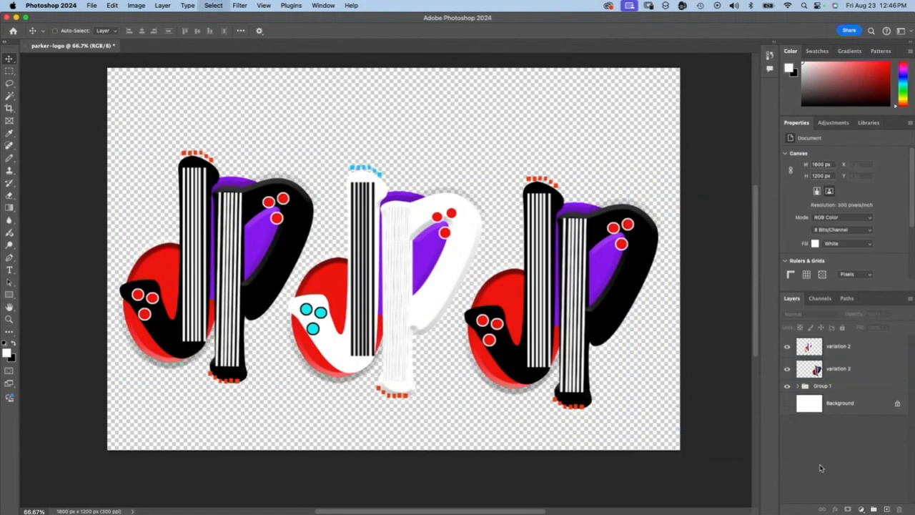
pyautogui.click(838, 369)
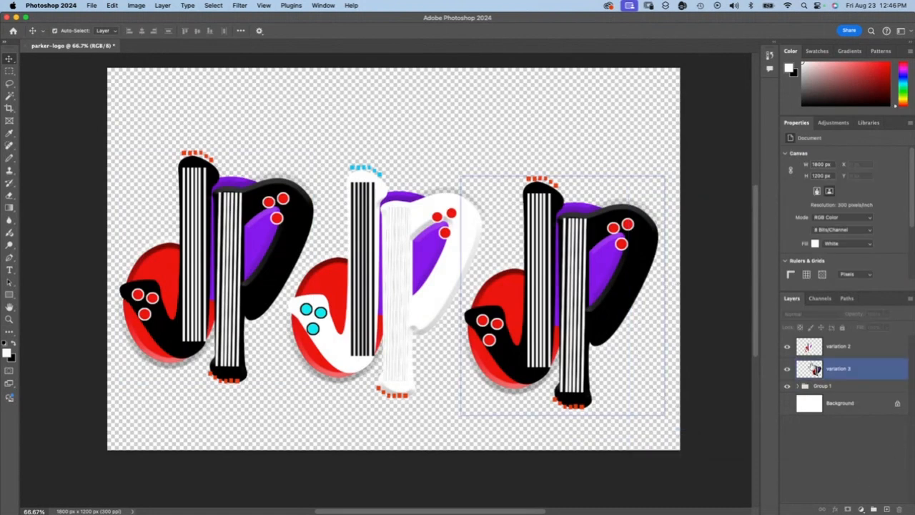
pyautogui.keyDown('shift'); pyautogui.click(838, 346); pyautogui.keyUp('shift')
pyautogui.click(838, 368)
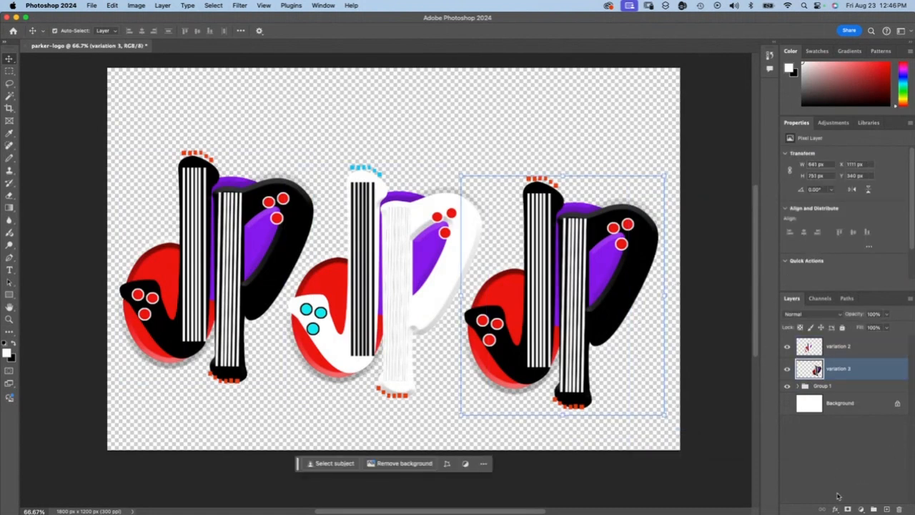
pyautogui.click(860, 509)
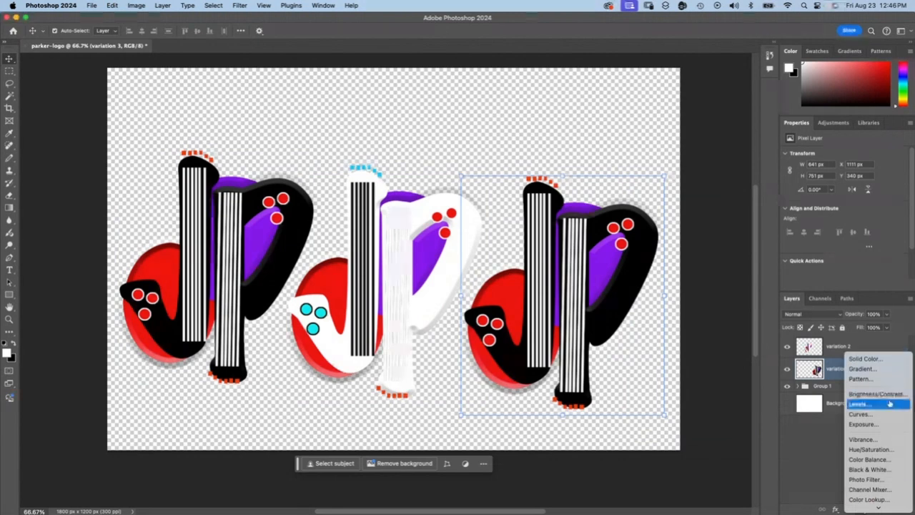
pyautogui.click(865, 469)
pyautogui.hotkey('ctrl', 'z')
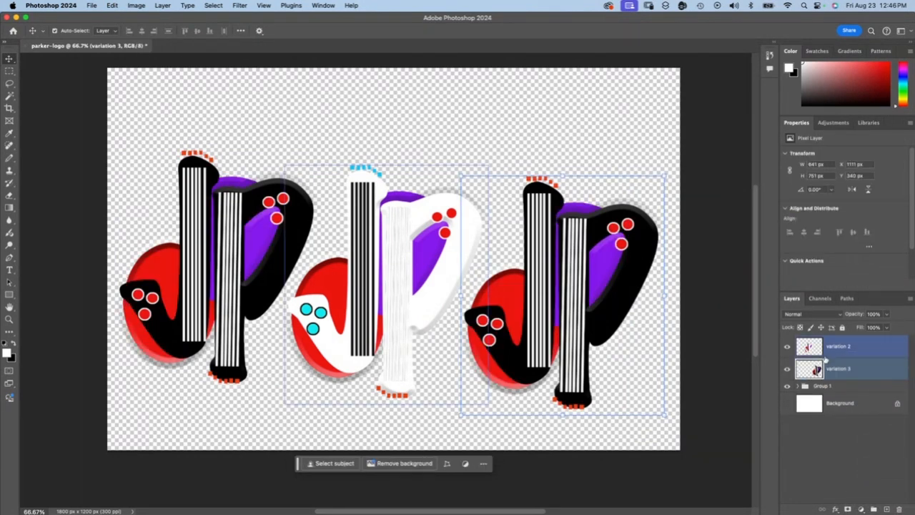
pyautogui.click(860, 509)
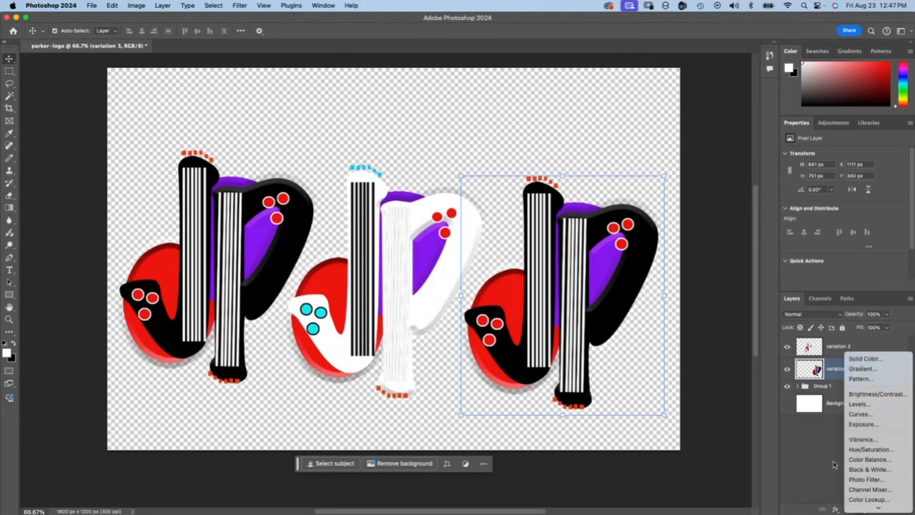
pyautogui.click(795, 446)
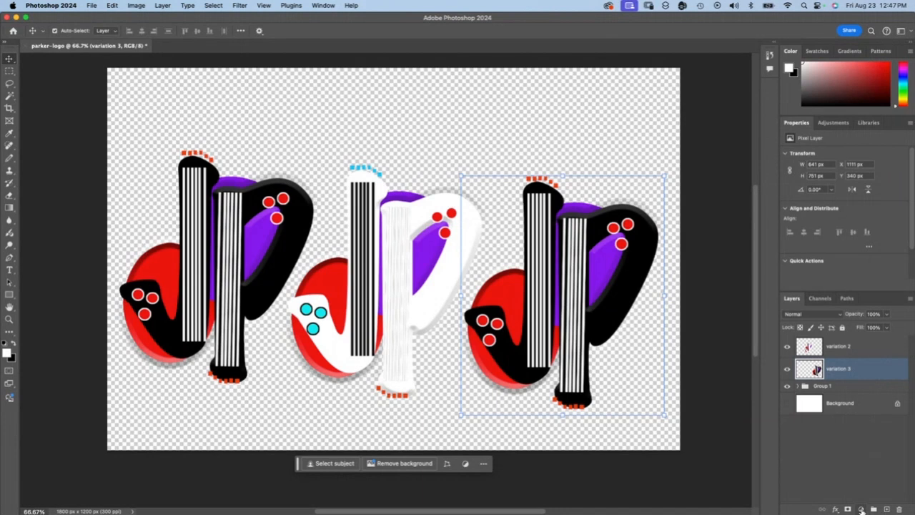
# Step: Add a Black & White adjustment layer directly above variation 3 and clip it to that layer only
pyautogui.click(862, 509)
pyautogui.click(864, 464)
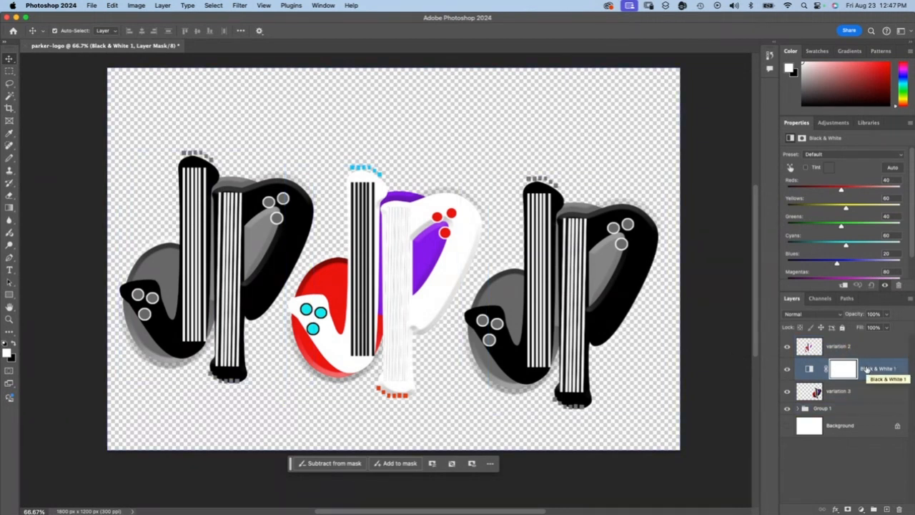
pyautogui.click(855, 391)
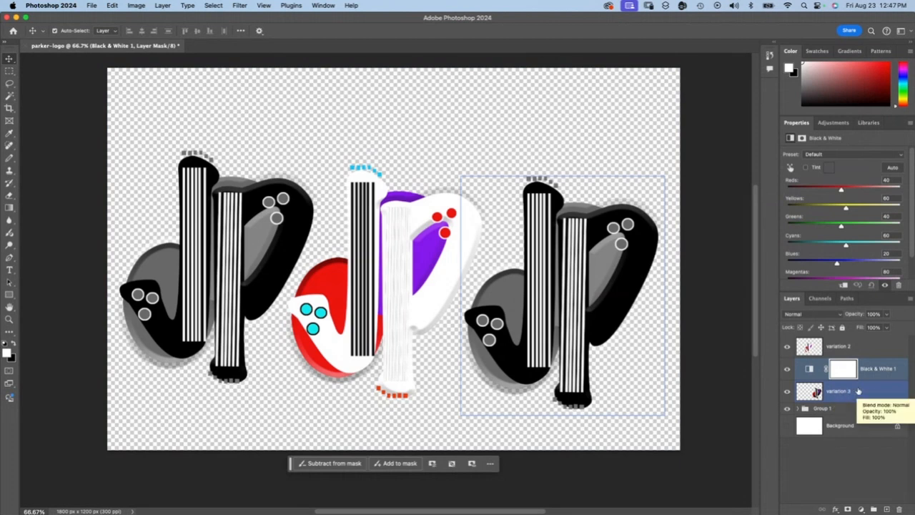
pyautogui.click(874, 370)
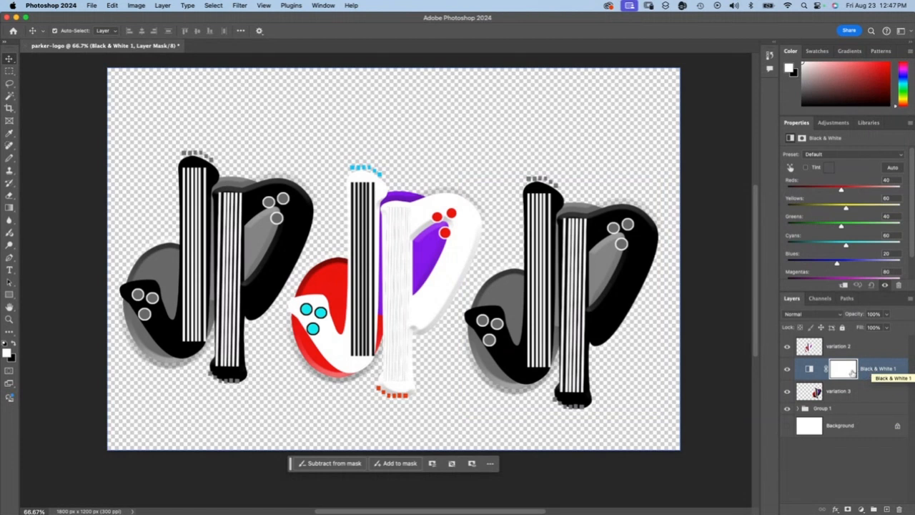
pyautogui.click(861, 394)
pyautogui.click(877, 373)
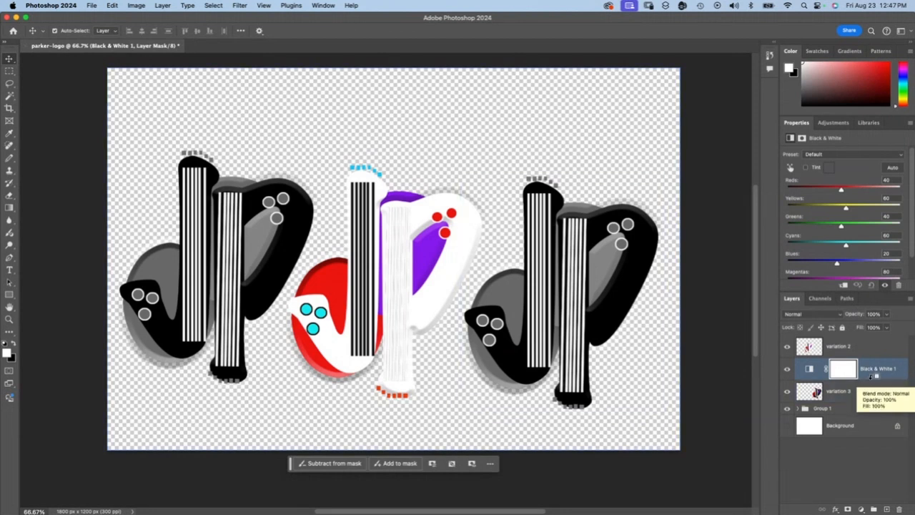
pyautogui.keyDown('alt'); pyautogui.click(871, 378); pyautogui.keyUp('alt')
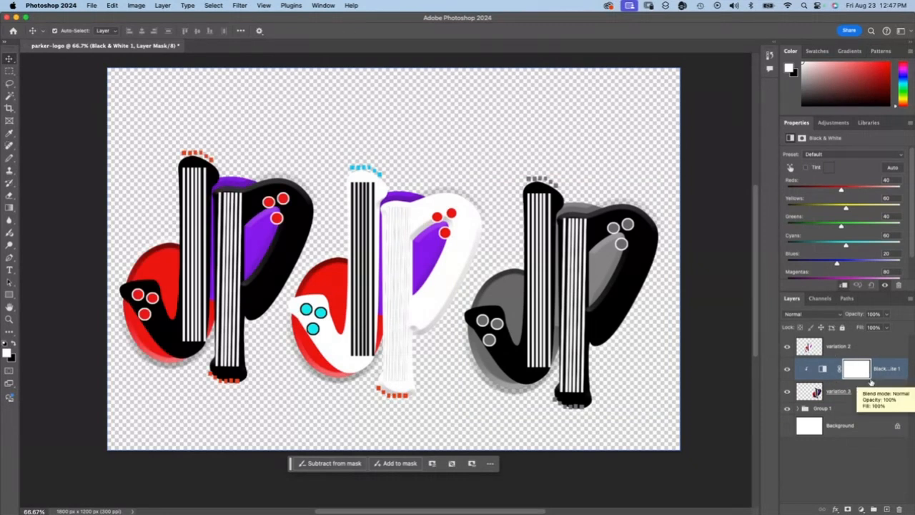
pyautogui.click(837, 392)
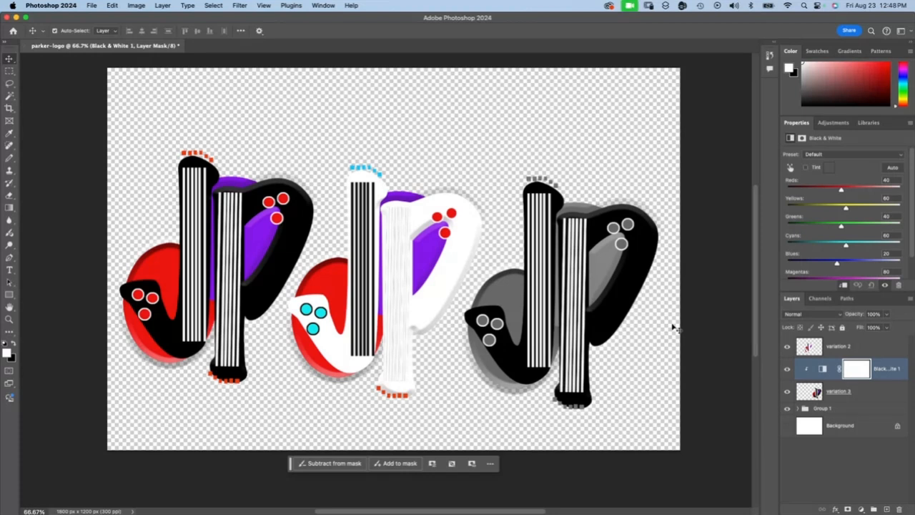
# Step: Save the document to the Desktop as a Photoshop PDF with the High Quality Print preset, preserving Photoshop editing capabilities
pyautogui.click(93, 6)
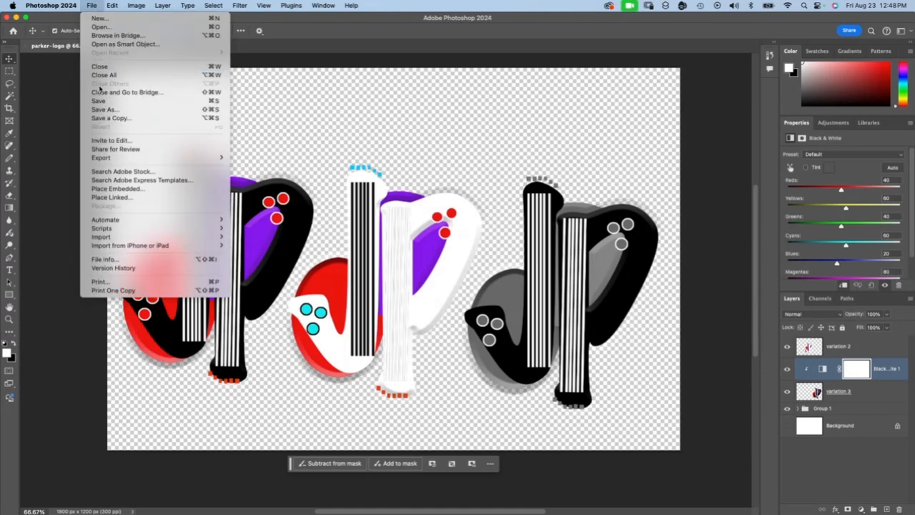
pyautogui.click(101, 109)
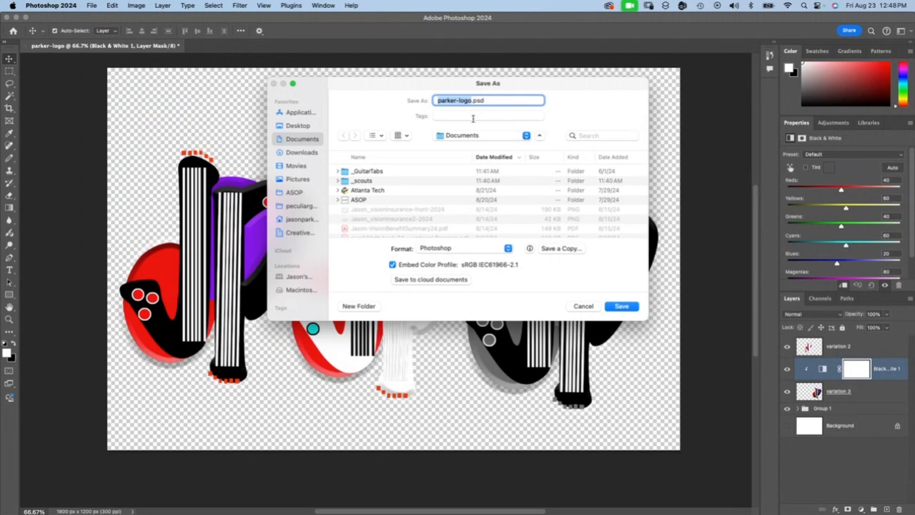
pyautogui.click(454, 249)
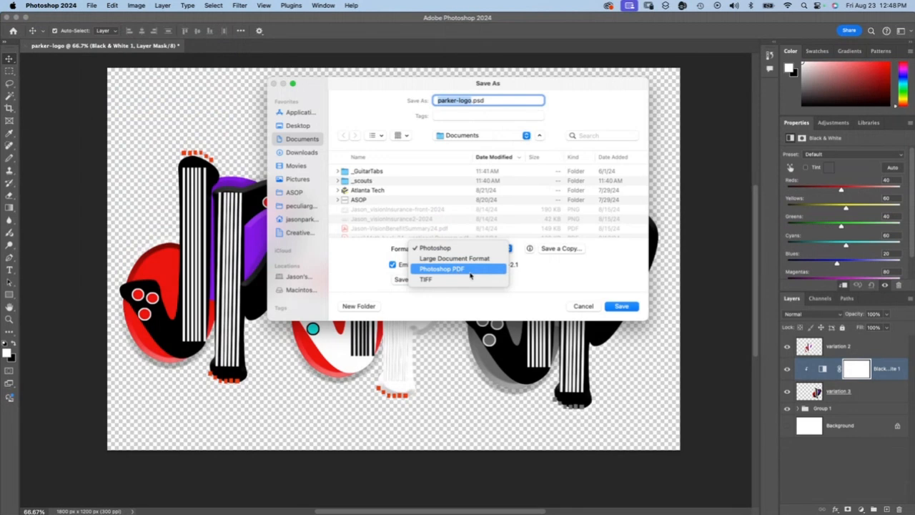
pyautogui.click(470, 275)
pyautogui.click(303, 125)
pyautogui.press('Return')
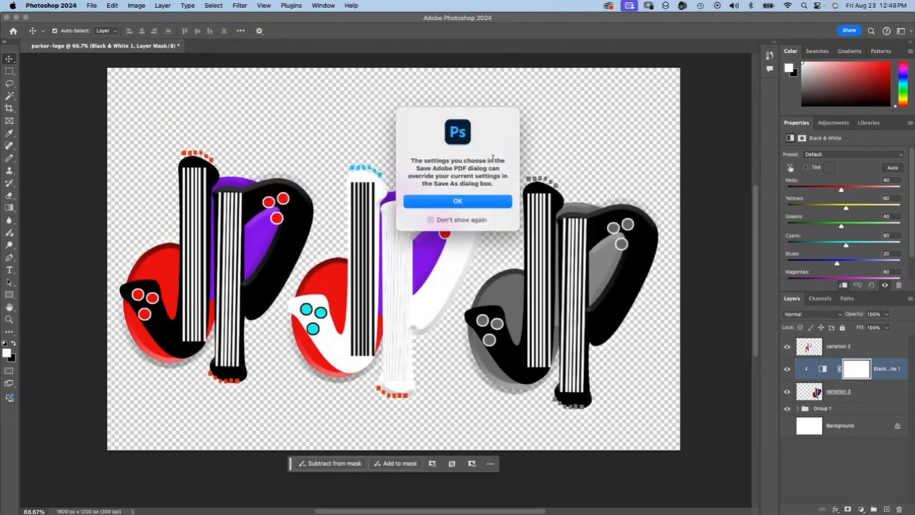
pyautogui.click(450, 203)
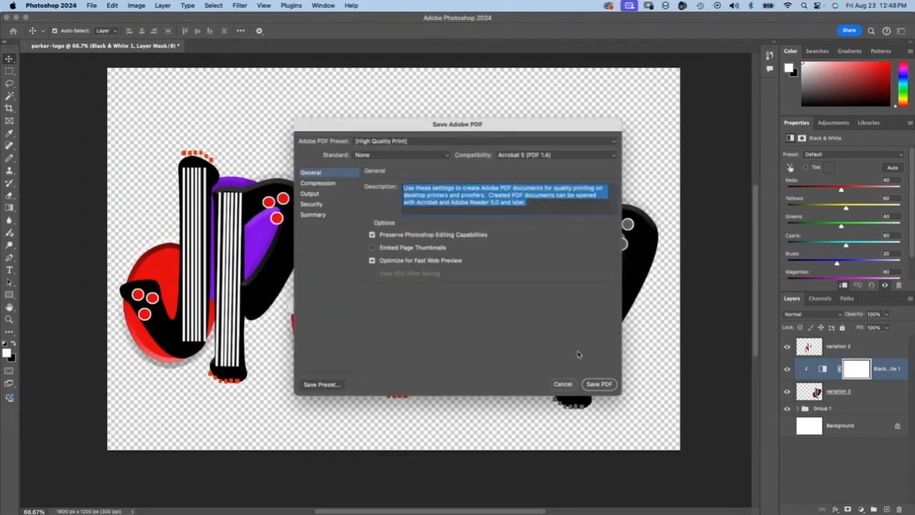
pyautogui.click(598, 383)
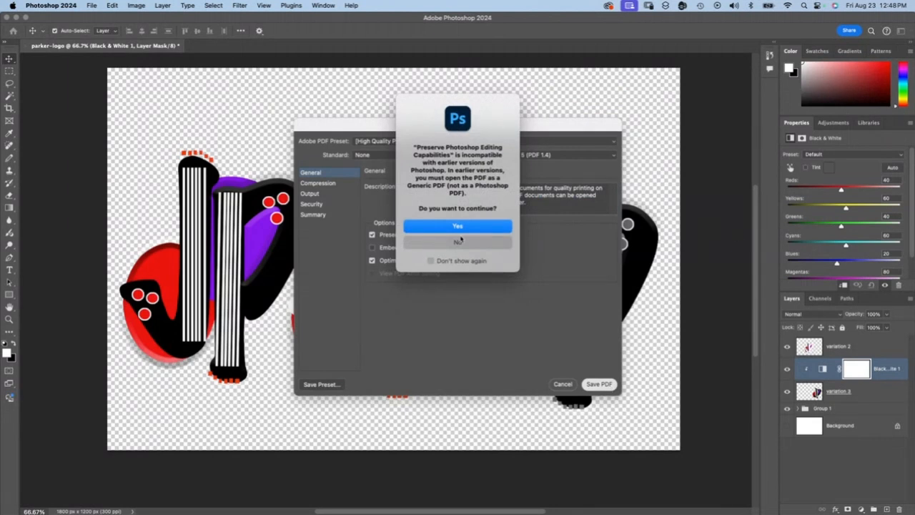
pyautogui.click(433, 226)
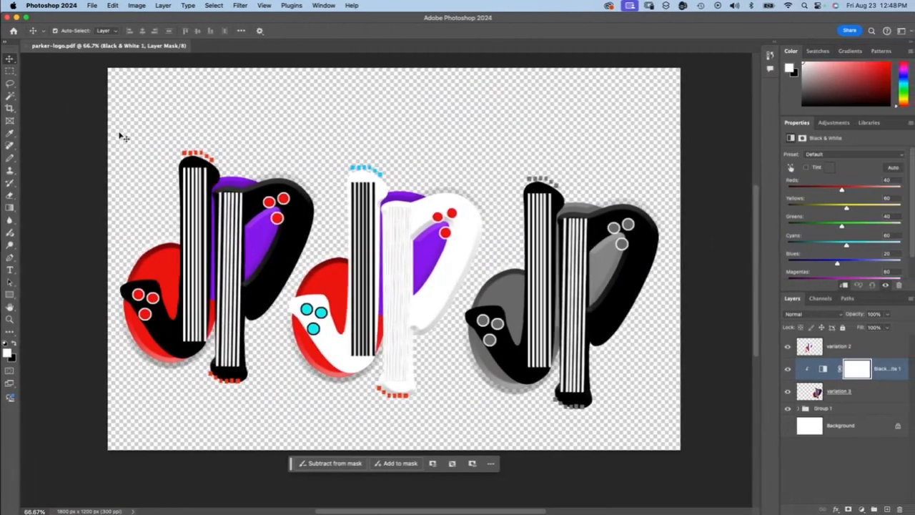
# Step: Open the saved logo PDF from the desktop in Acrobat, check the three logo variations, and close the file
pyautogui.hotkey('ctrl', 'Right')
pyautogui.hotkey('ctrl', 'Right')
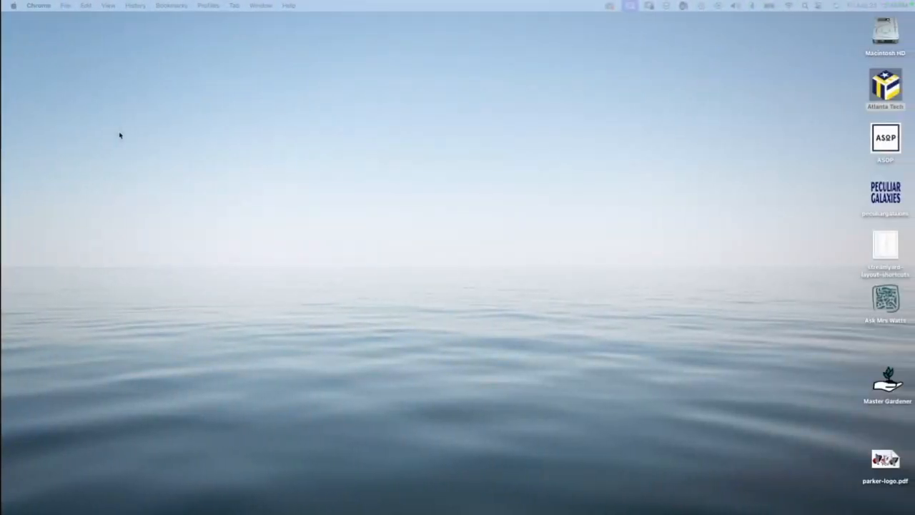
pyautogui.moveTo(884, 459); pyautogui.dragTo(678, 309)
pyautogui.press('space')
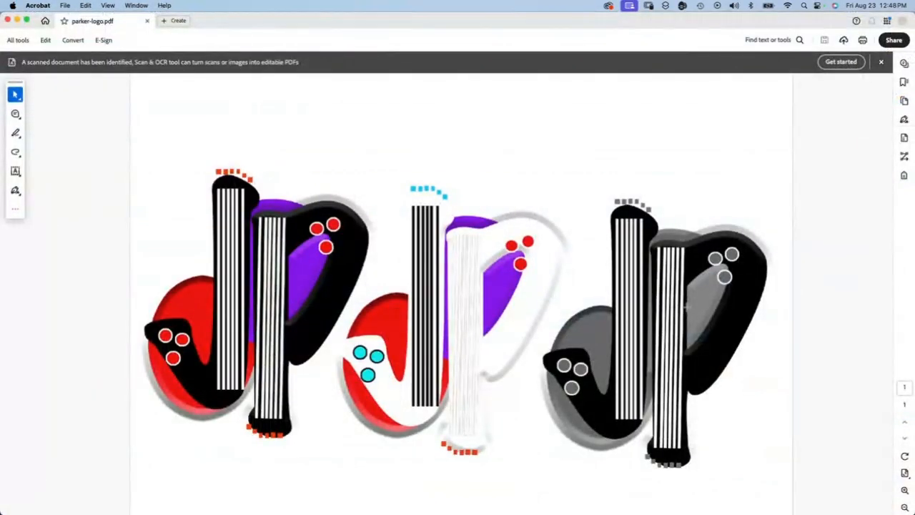
pyautogui.press('super+w')
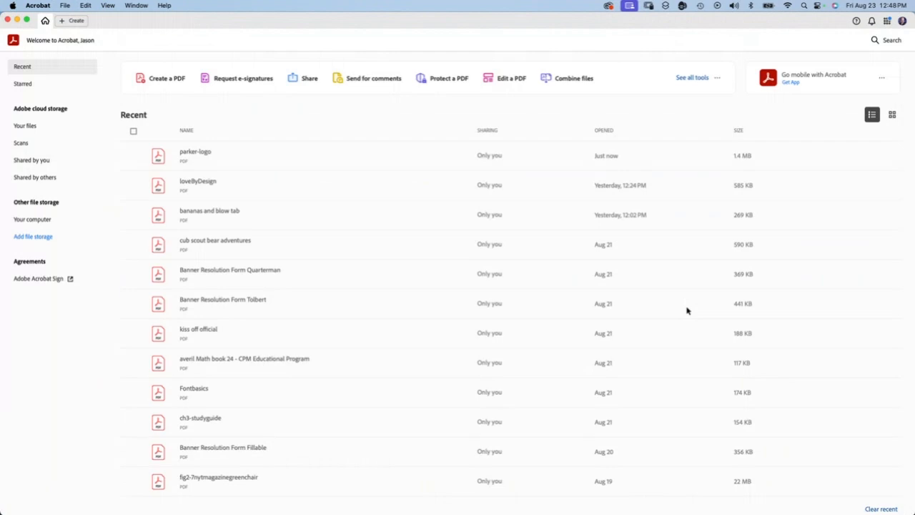
# Step: Switch to the Blackboard page in Chrome and review the Assignment 1: Personal Logo instructions, deliverables, tips and submission section
pyautogui.hotkey('ctrl', 'Left')
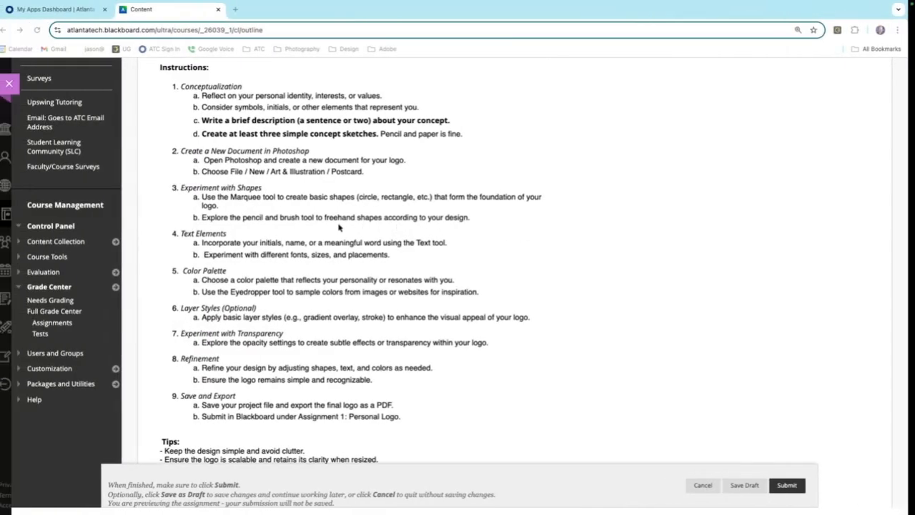
pyautogui.scroll(-5, 339, 227)
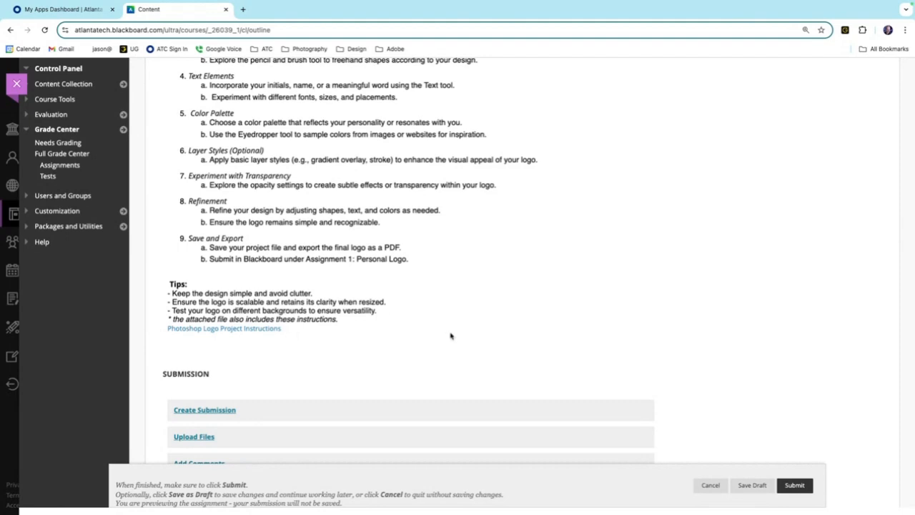
pyautogui.scroll(-1, 451, 335)
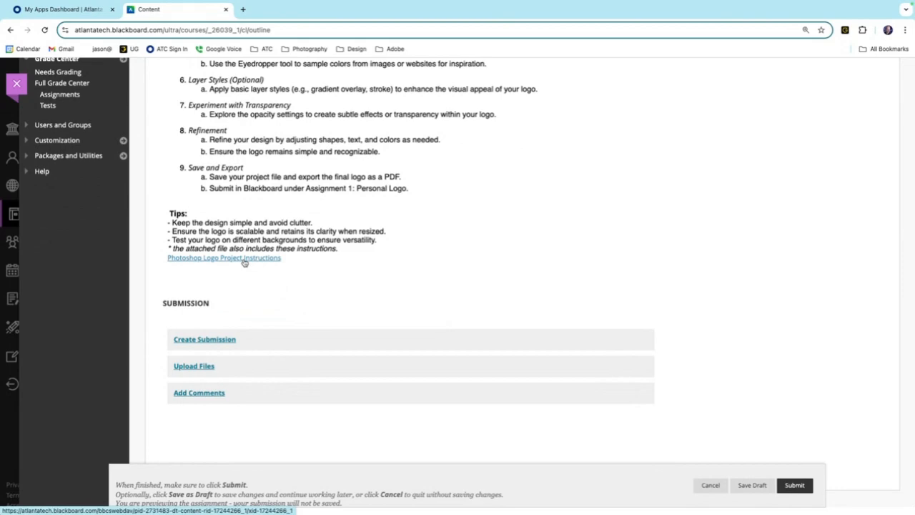
pyautogui.scroll(5, 437, 253)
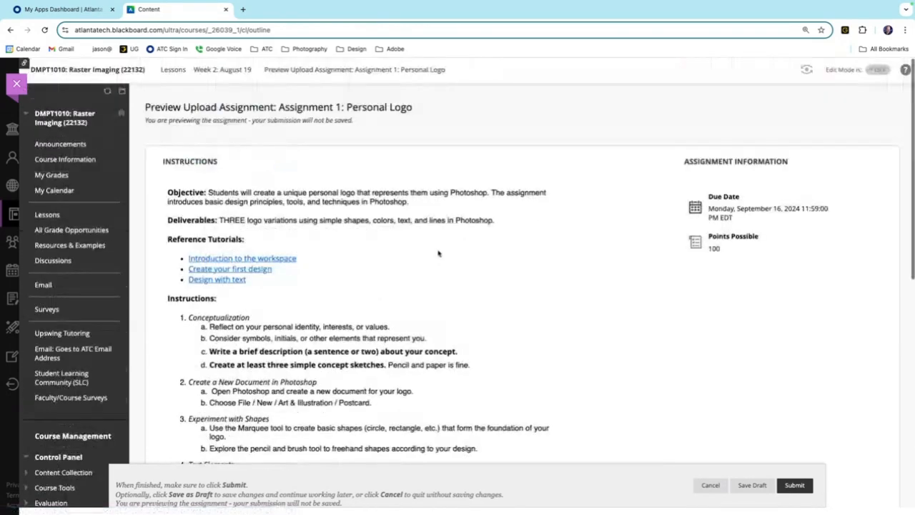
pyautogui.scroll(-2, 520, 289)
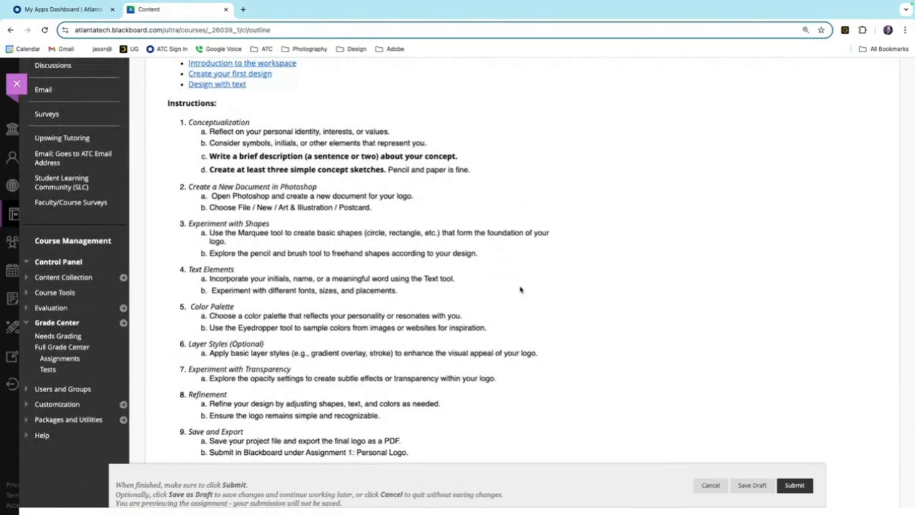
pyautogui.scroll(-4, 520, 289)
pyautogui.scroll(2, 520, 290)
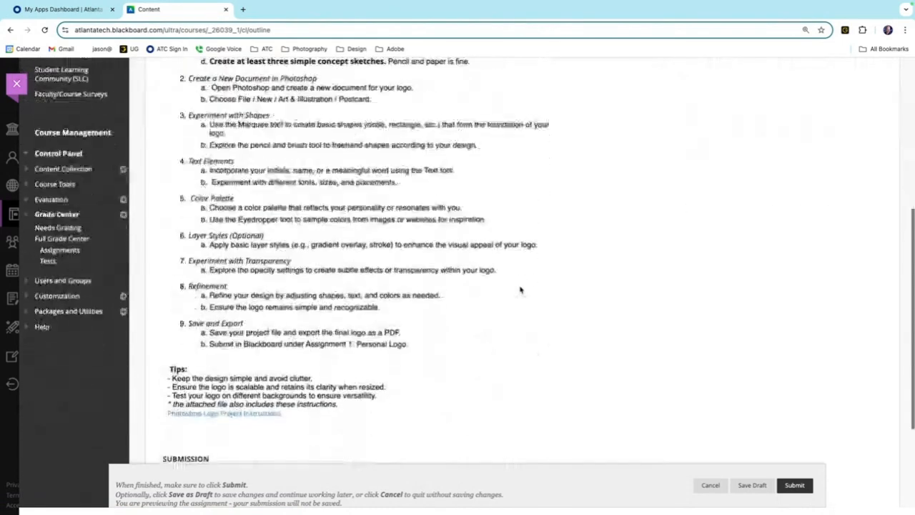
pyautogui.scroll(-3, 520, 289)
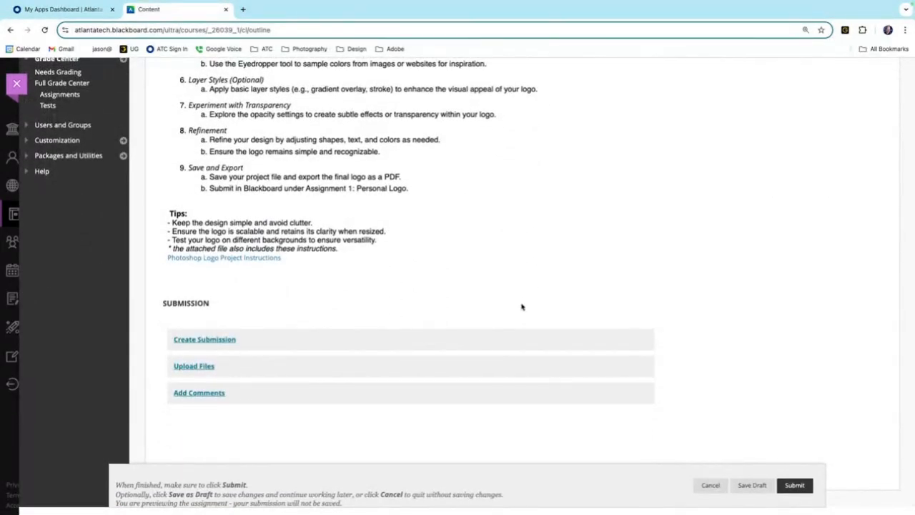
# Step: Attach the logo PDF from the Desktop to the assignment's file upload section
pyautogui.click(194, 365)
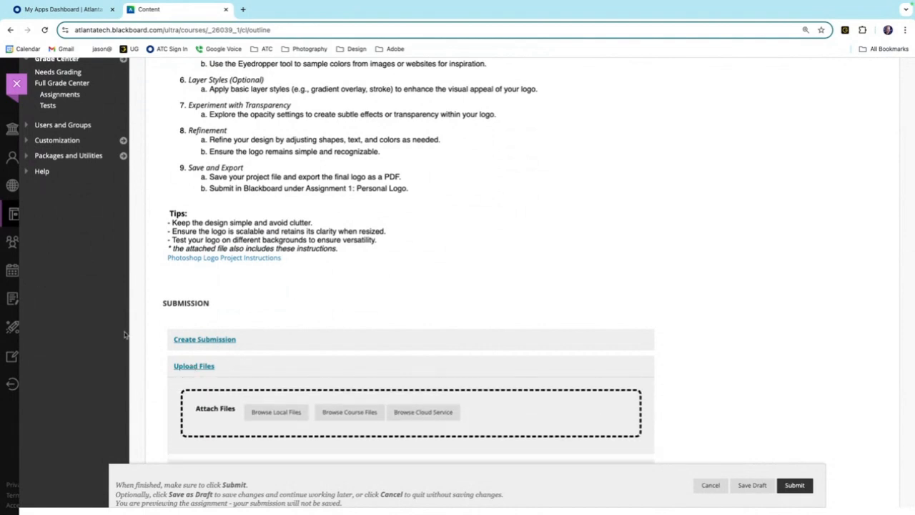
pyautogui.scroll(-1, 421, 265)
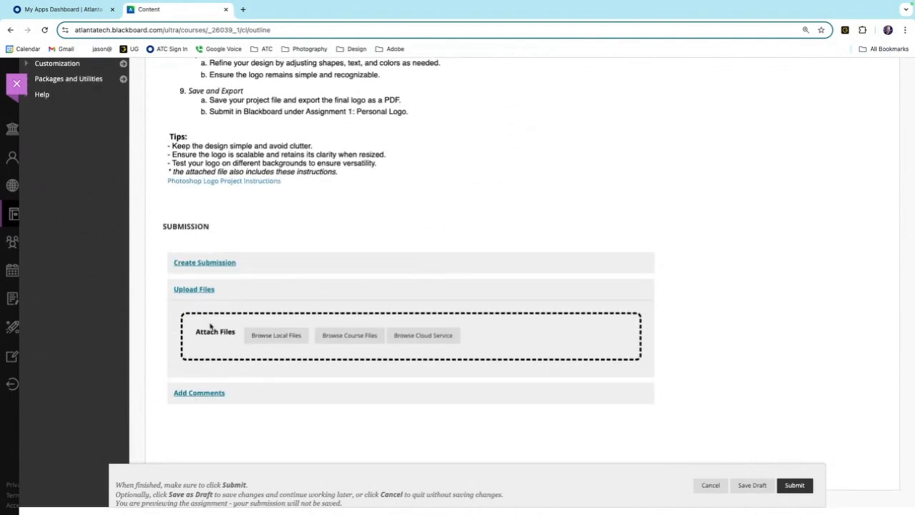
pyautogui.click(277, 336)
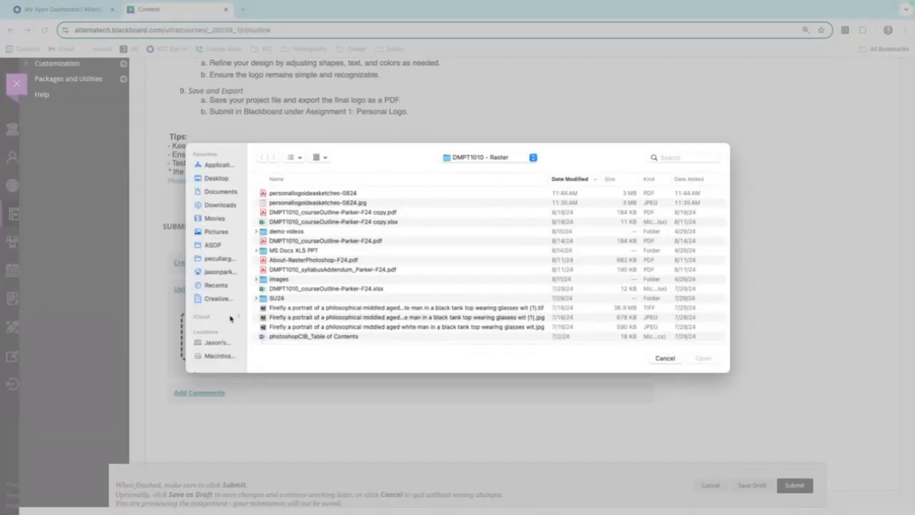
pyautogui.click(207, 180)
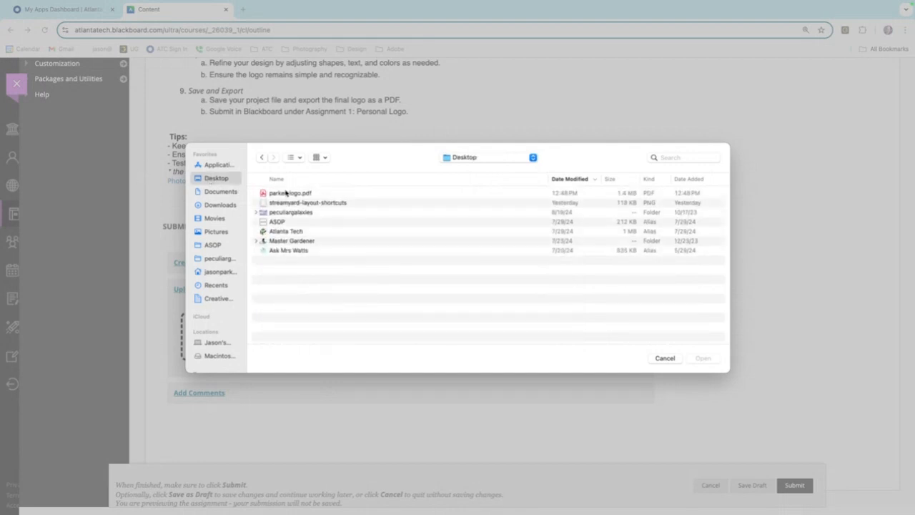
pyautogui.doubleClick(278, 194)
pyautogui.scroll(-2, 478, 296)
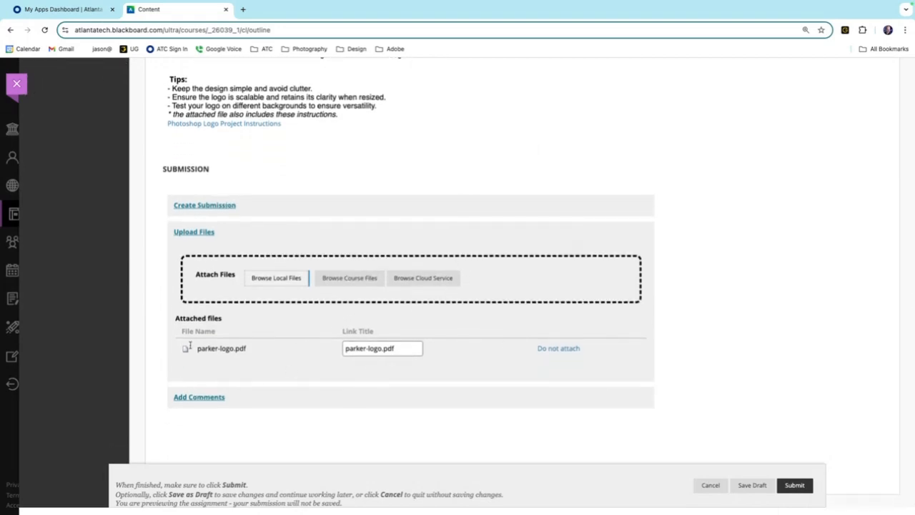
# Step: Recheck the assignment page and submit the Personal Logo assignment with the attached PDF
pyautogui.scroll(10, 286, 354)
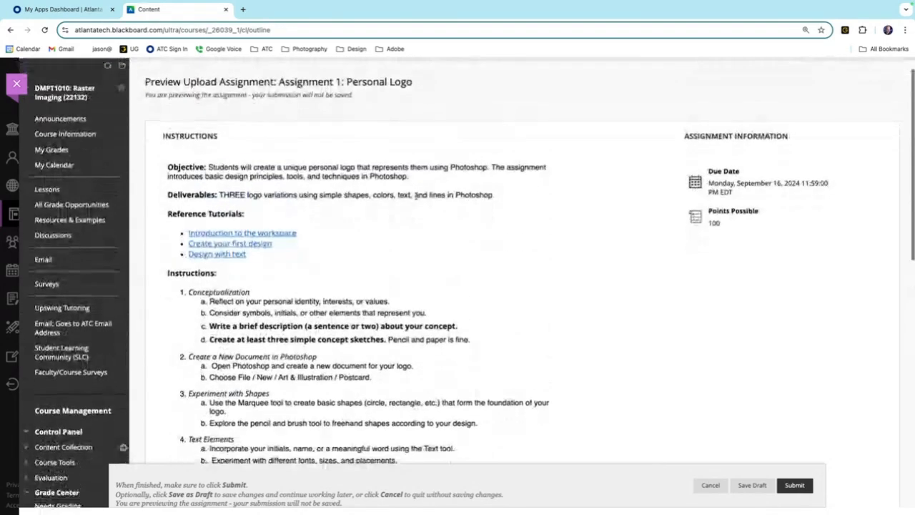
pyautogui.scroll(-10, 416, 194)
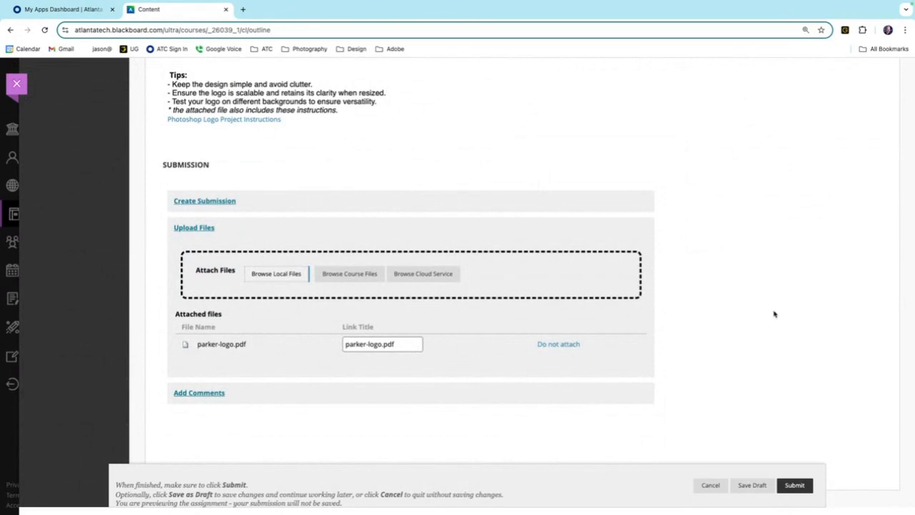
pyautogui.click(795, 486)
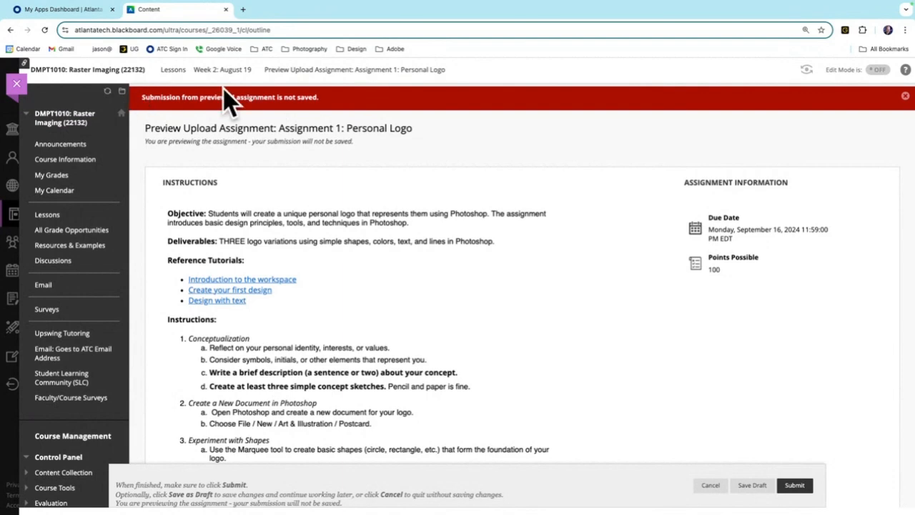
pyautogui.scroll(-1, 429, 259)
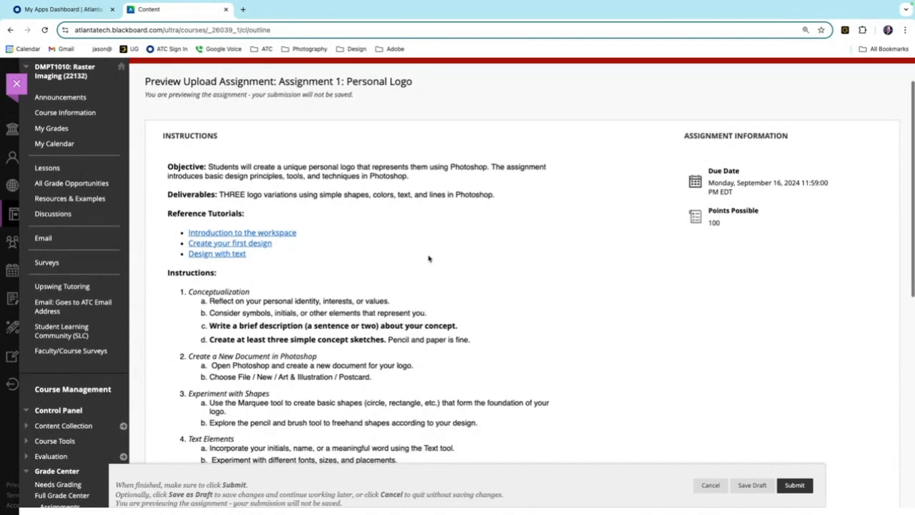